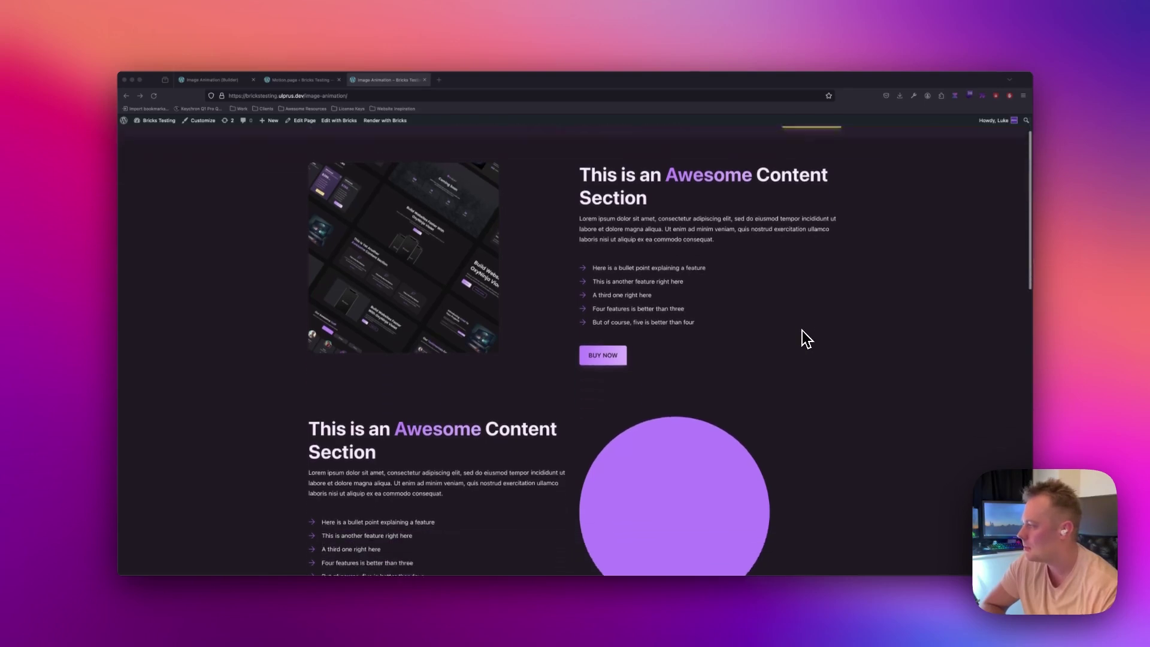
# Step: Examine the image reveal animations on the finished demo page, and reload it to replay them from the first section
pyautogui.scroll(-8, 760, 340)
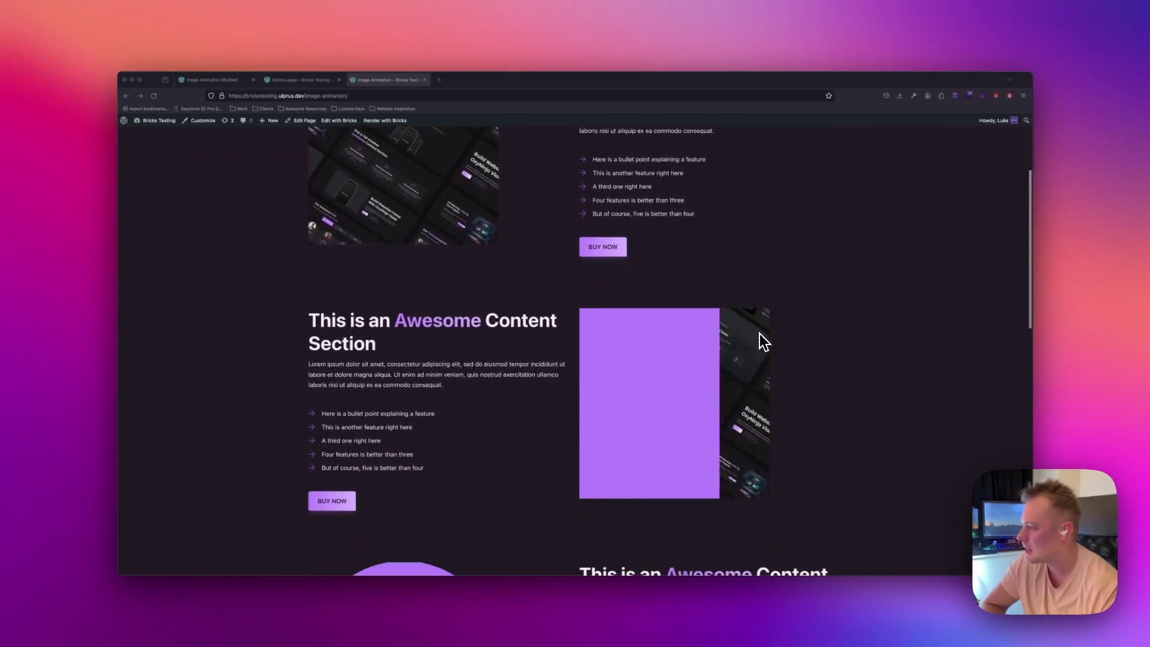
pyautogui.scroll(-10, 763, 340)
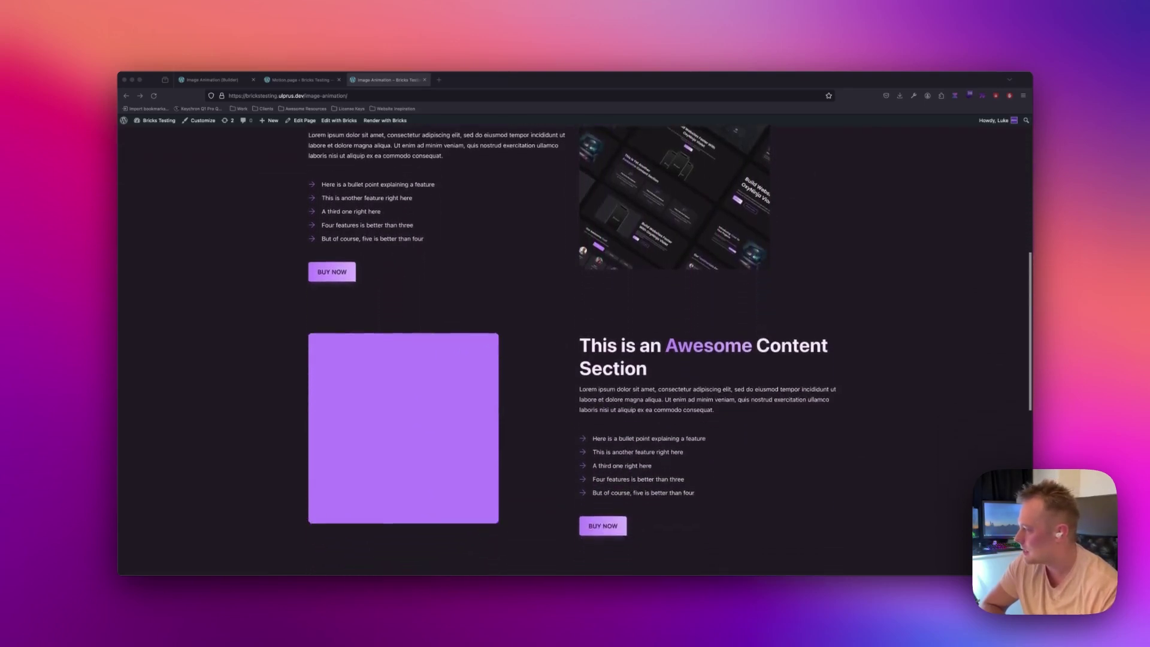
pyautogui.scroll(-12, 761, 333)
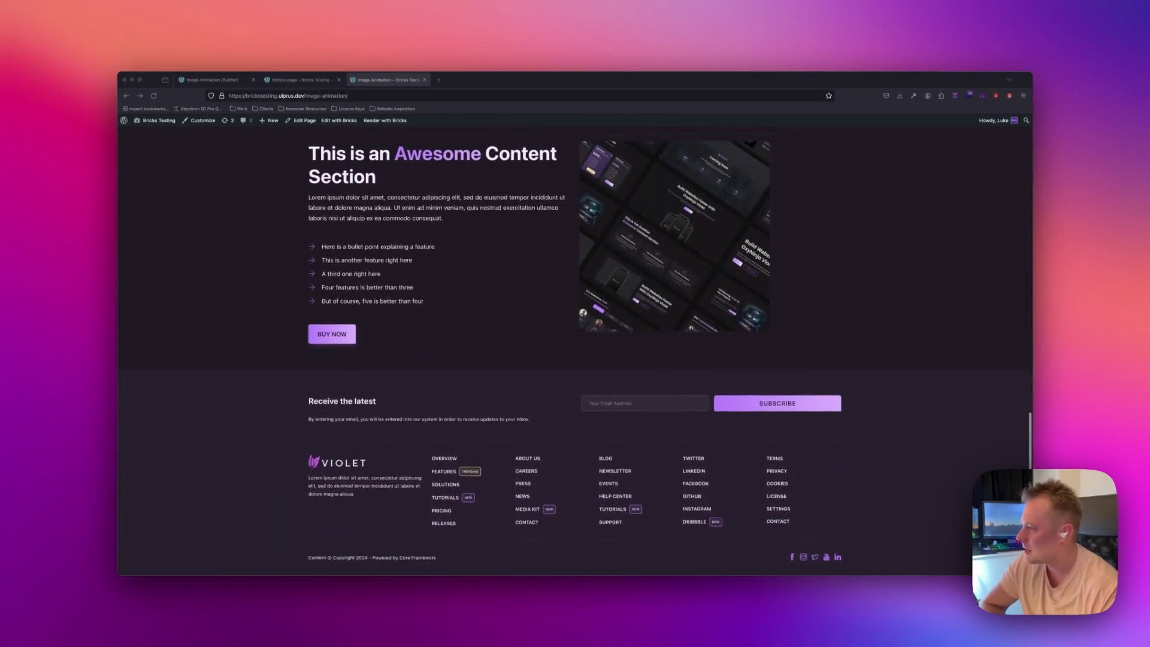
pyautogui.scroll(8, 599, 347)
pyautogui.scroll(8, 575, 347)
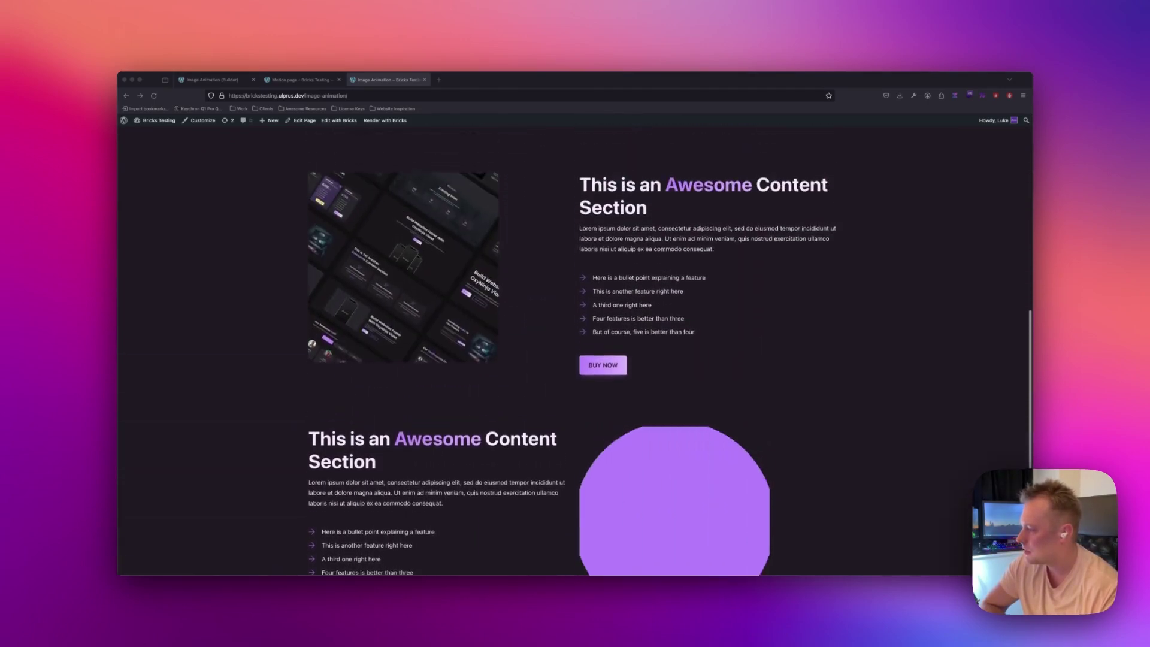
pyautogui.scroll(-12, 575, 347)
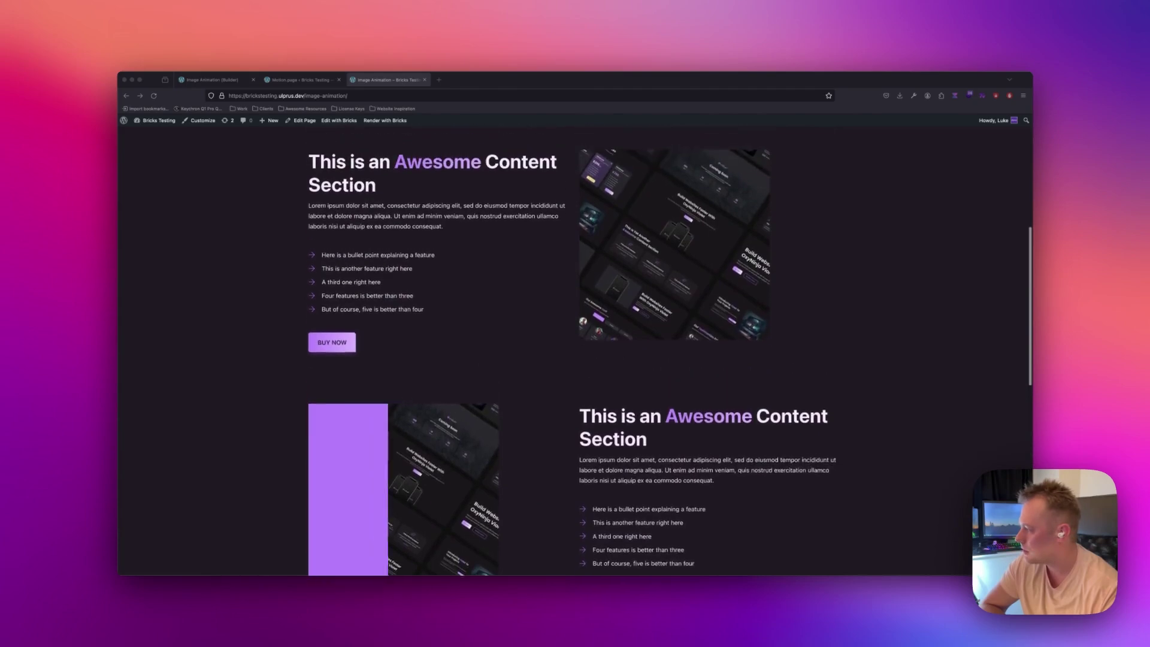
pyautogui.scroll(15, 762, 340)
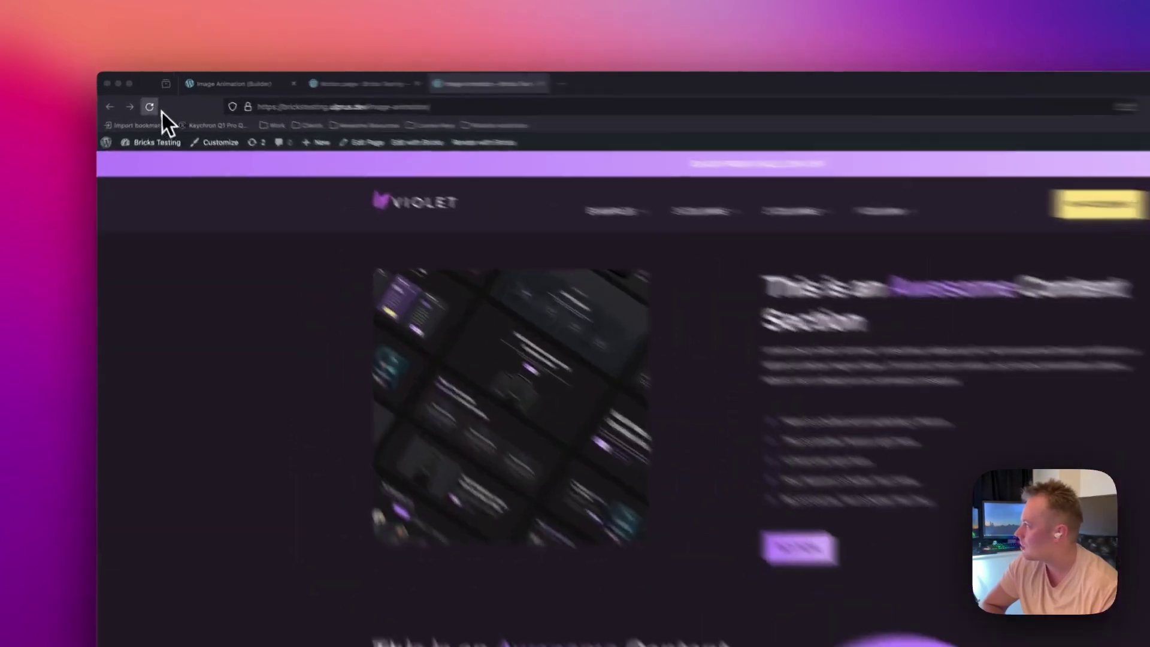
pyautogui.click(153, 96)
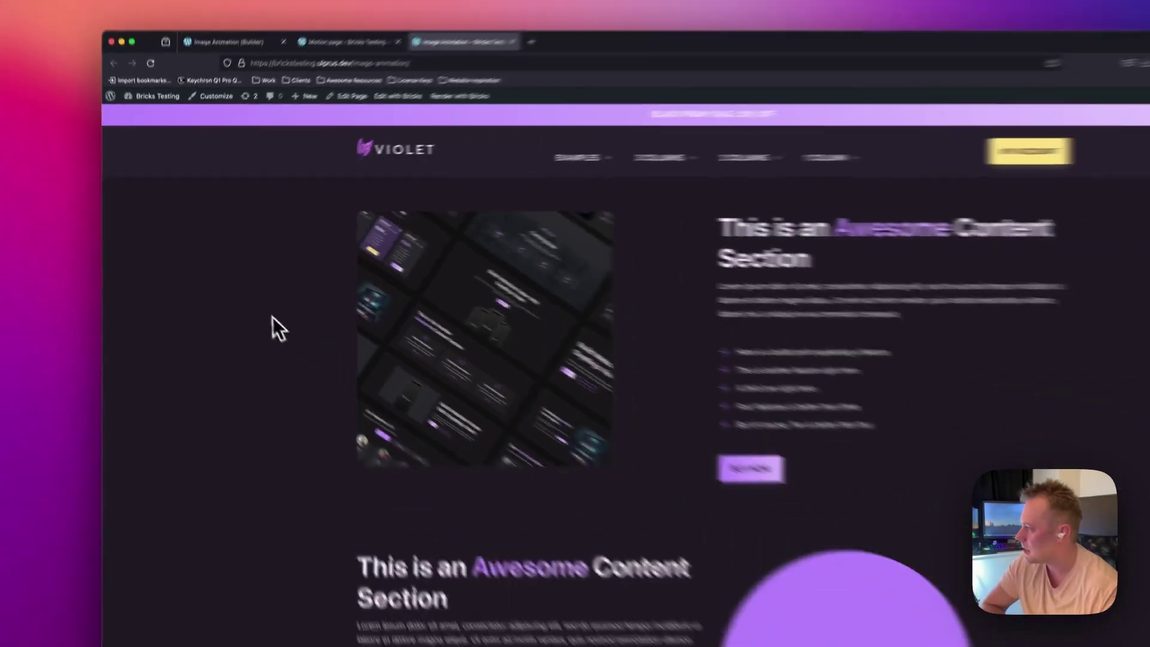
pyautogui.scroll(-5, 316, 438)
pyautogui.scroll(-8, 244, 288)
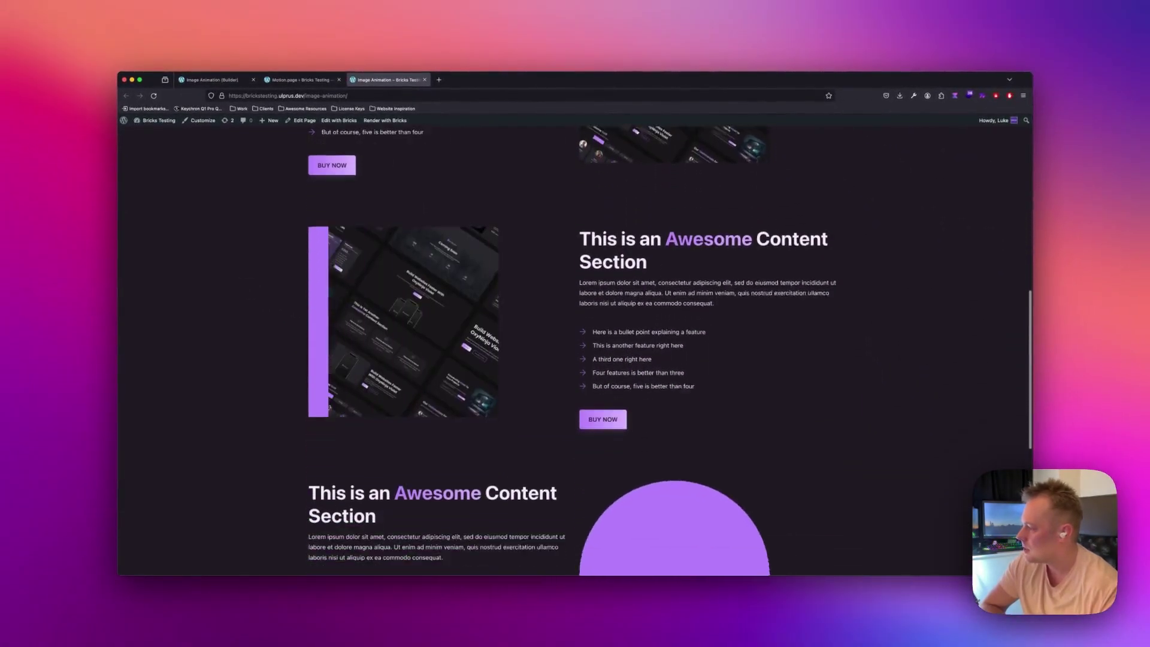
pyautogui.scroll(-2, 244, 290)
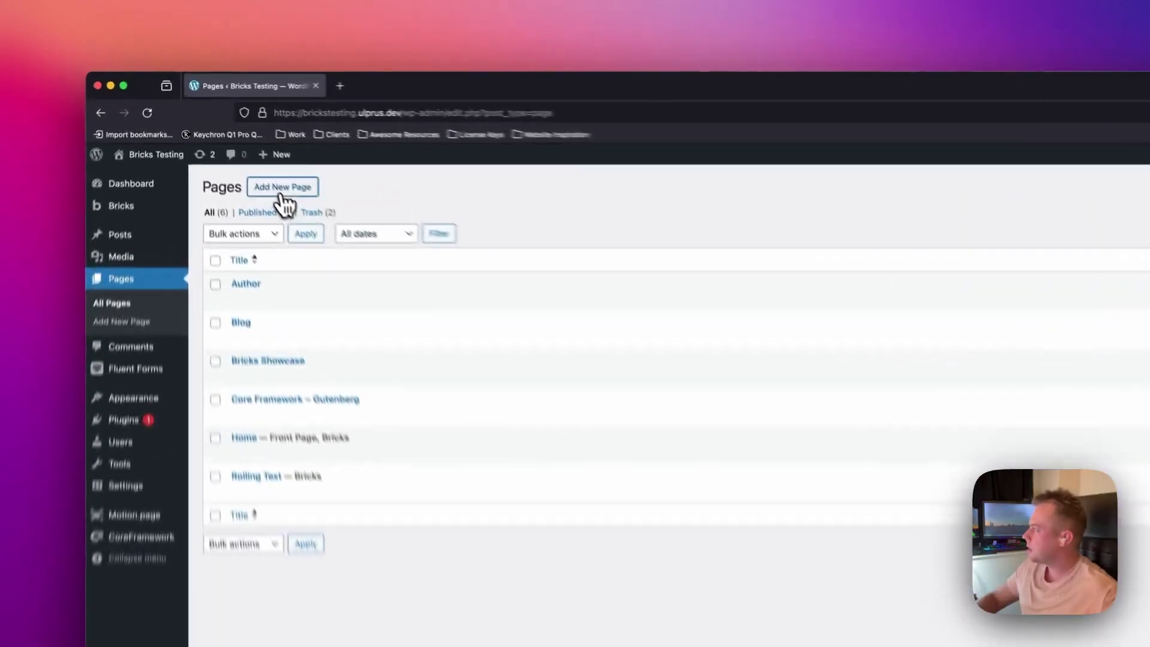
# Step: Create a new WordPress page titled "Image Animation" and publish it
pyautogui.click(234, 140)
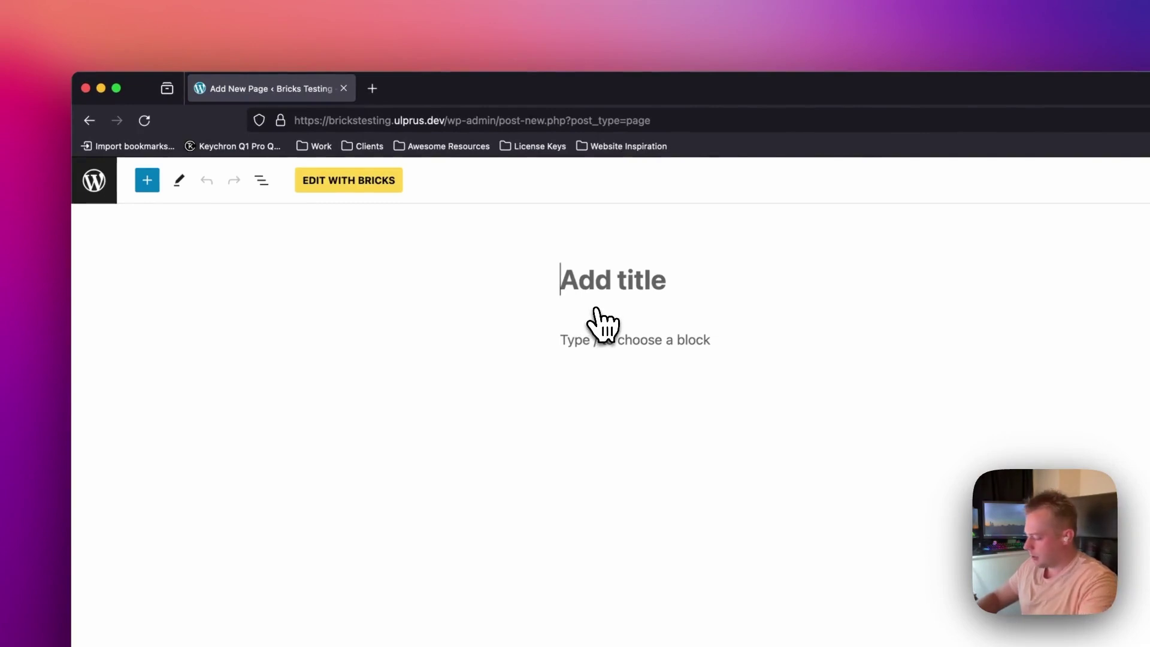
pyautogui.write('Image Animation')
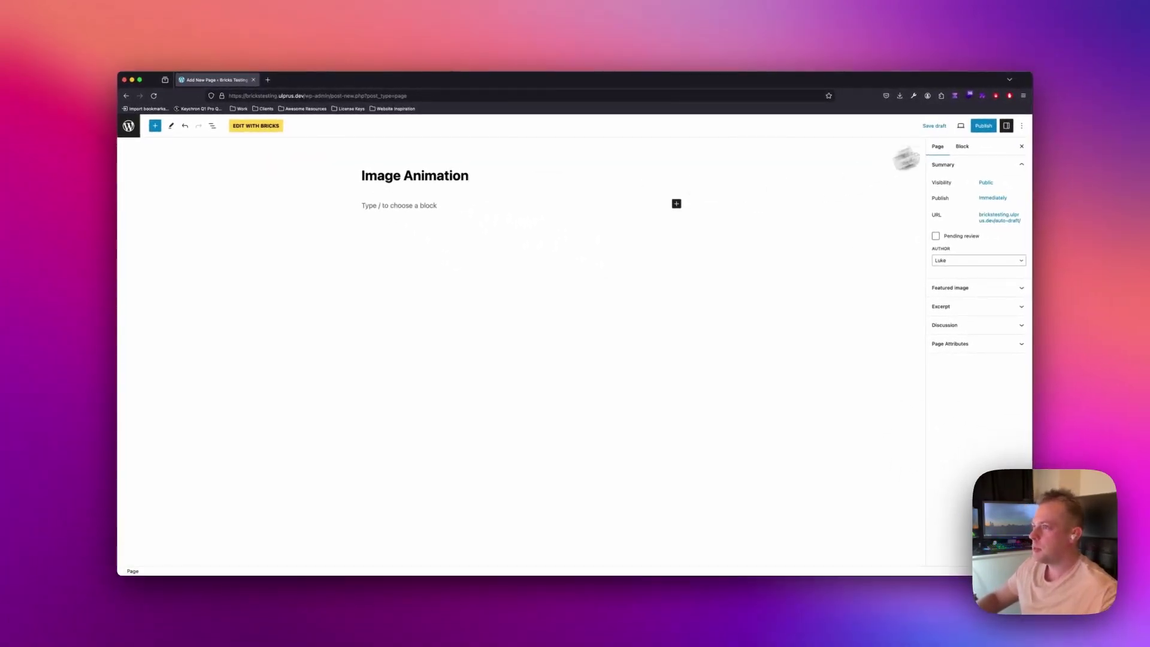
pyautogui.click(984, 126)
pyautogui.click(971, 127)
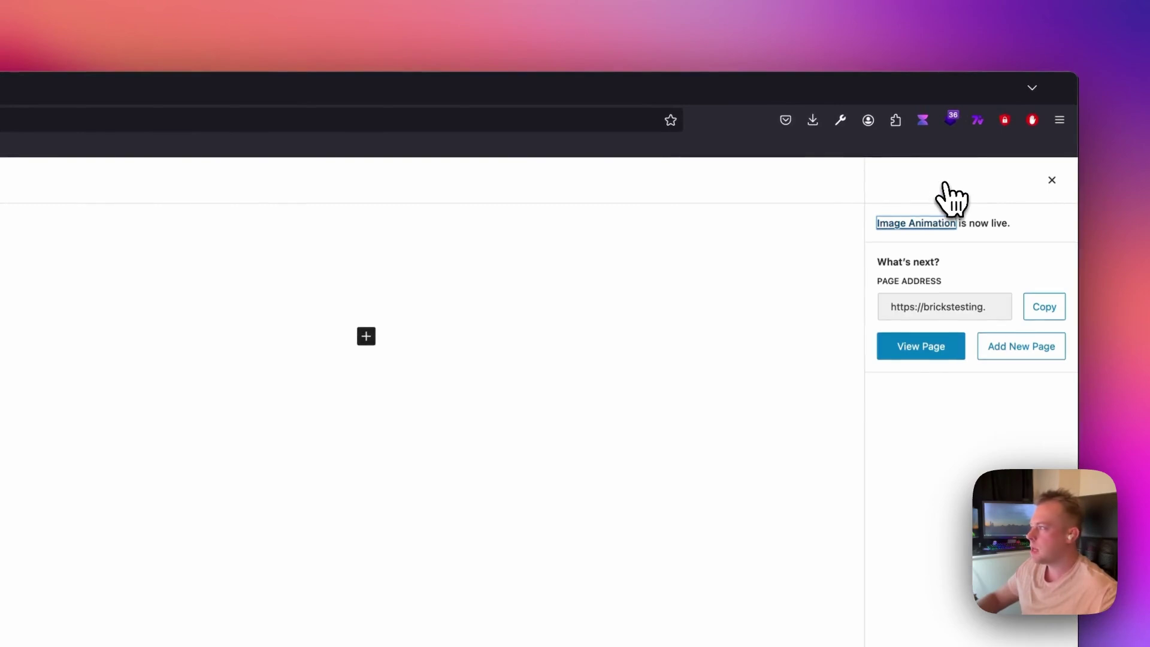
# Step: Open the page in the Bricks builder and insert the Content 20 section template from the Violet source, importing its images
pyautogui.click(307, 187)
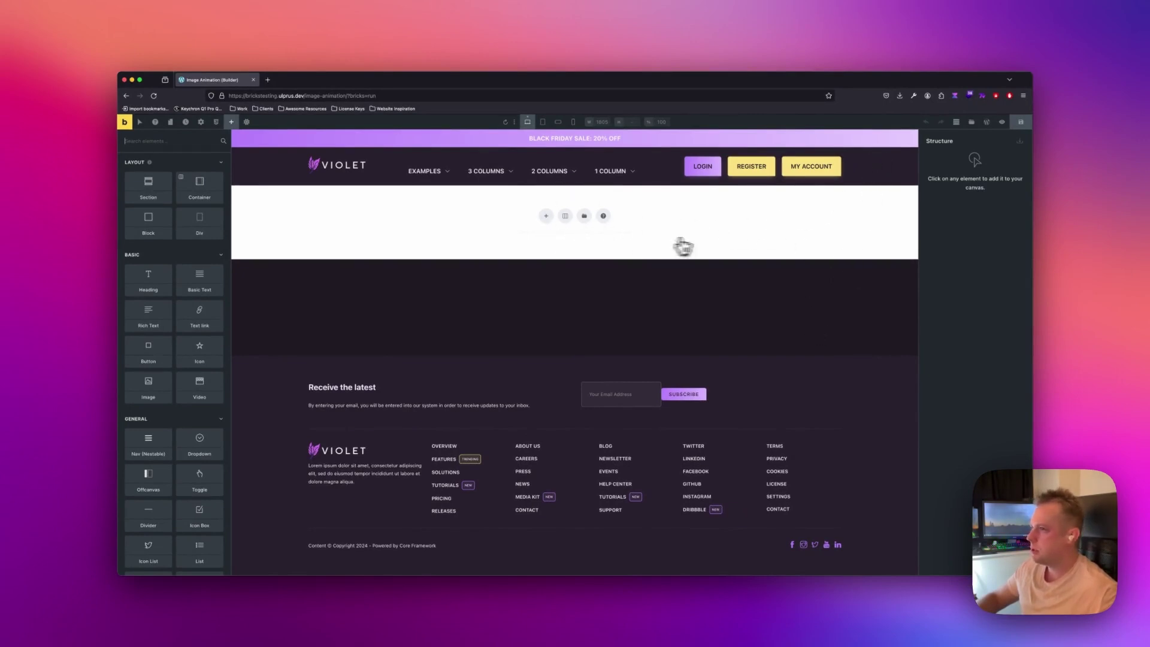
pyautogui.click(970, 131)
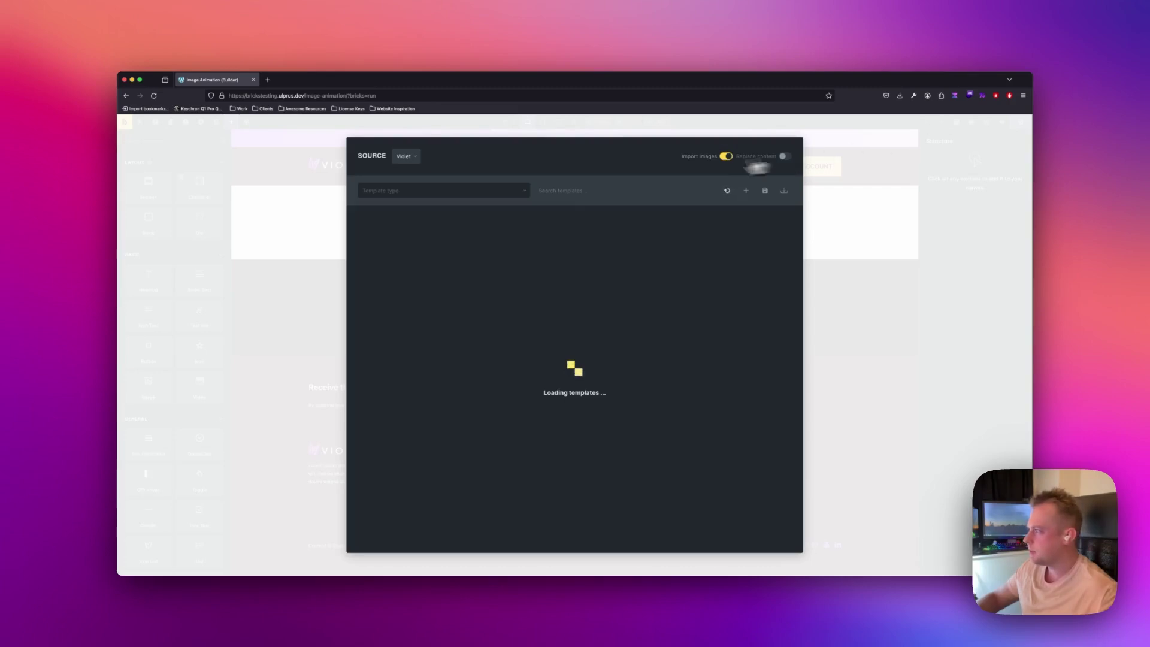
pyautogui.click(452, 191)
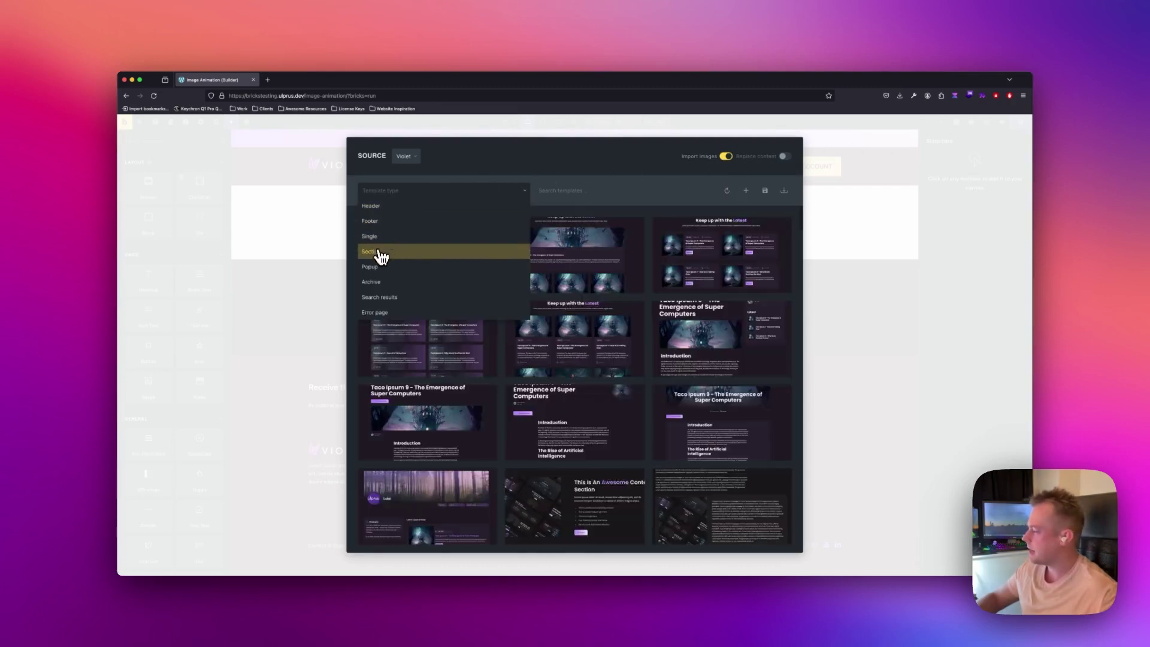
pyautogui.click(377, 252)
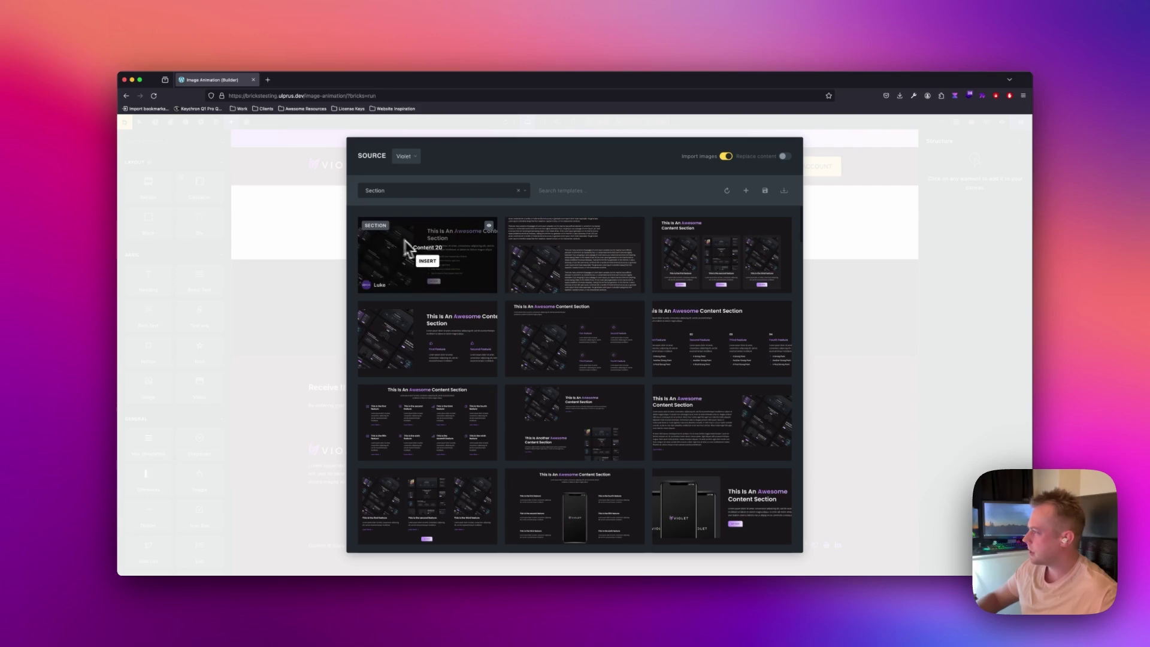
pyautogui.click(426, 262)
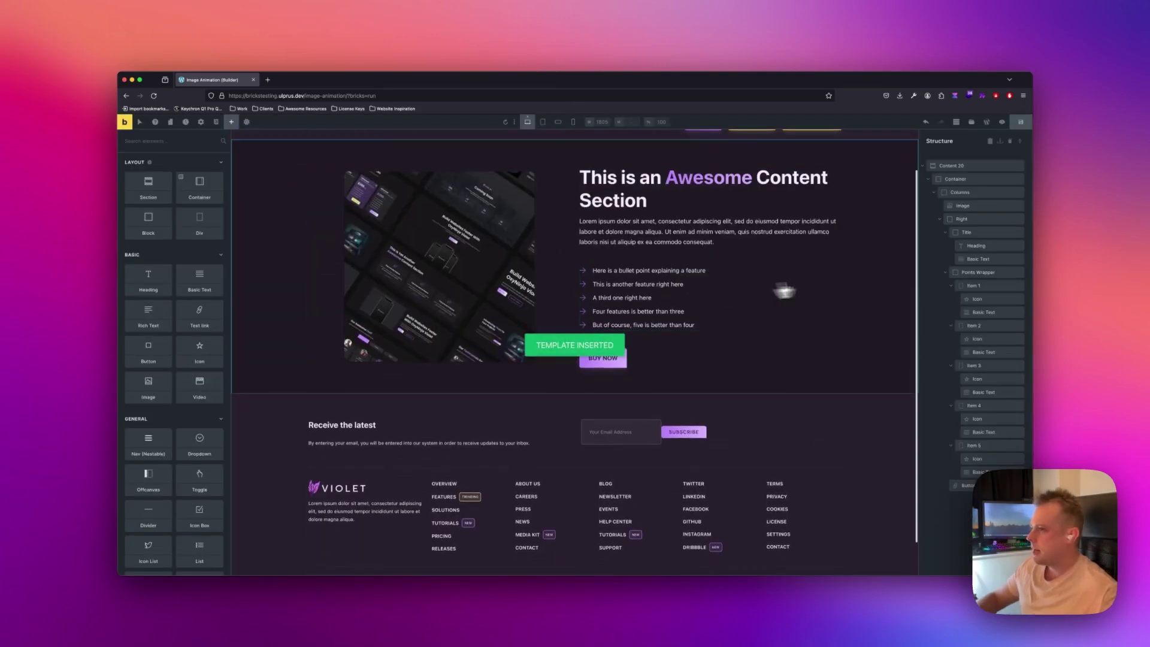
# Step: Inspect the Columns, Image and Right elements of the Content 20 section, and collapse the Right element
pyautogui.click(965, 195)
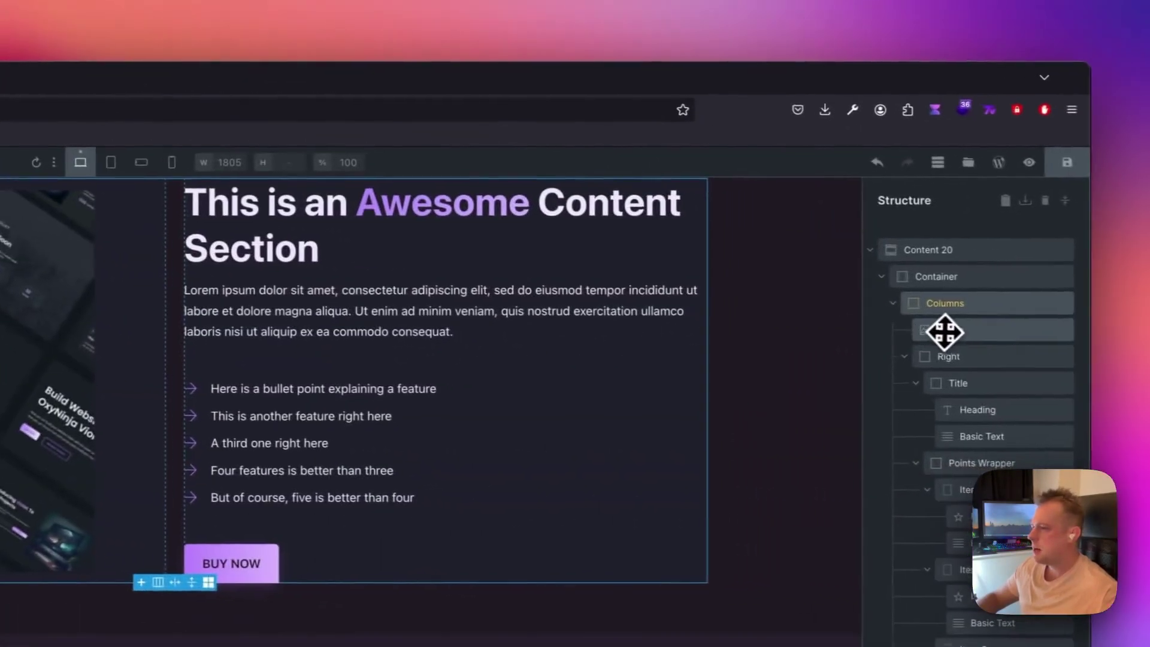
pyautogui.click(945, 331)
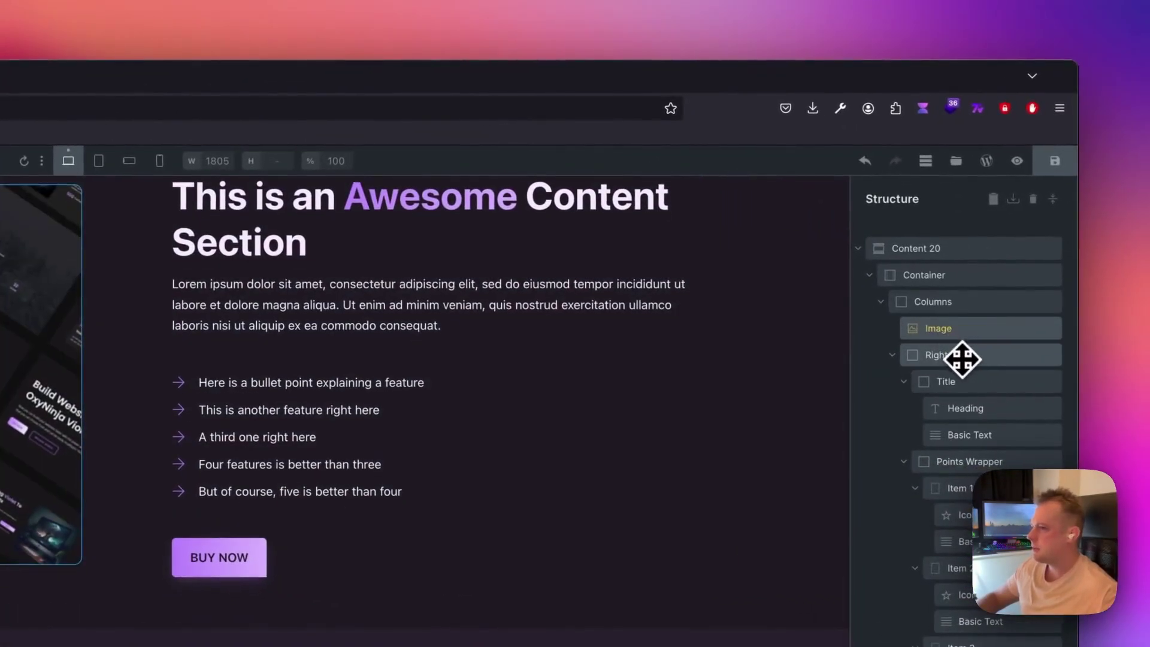
pyautogui.click(961, 359)
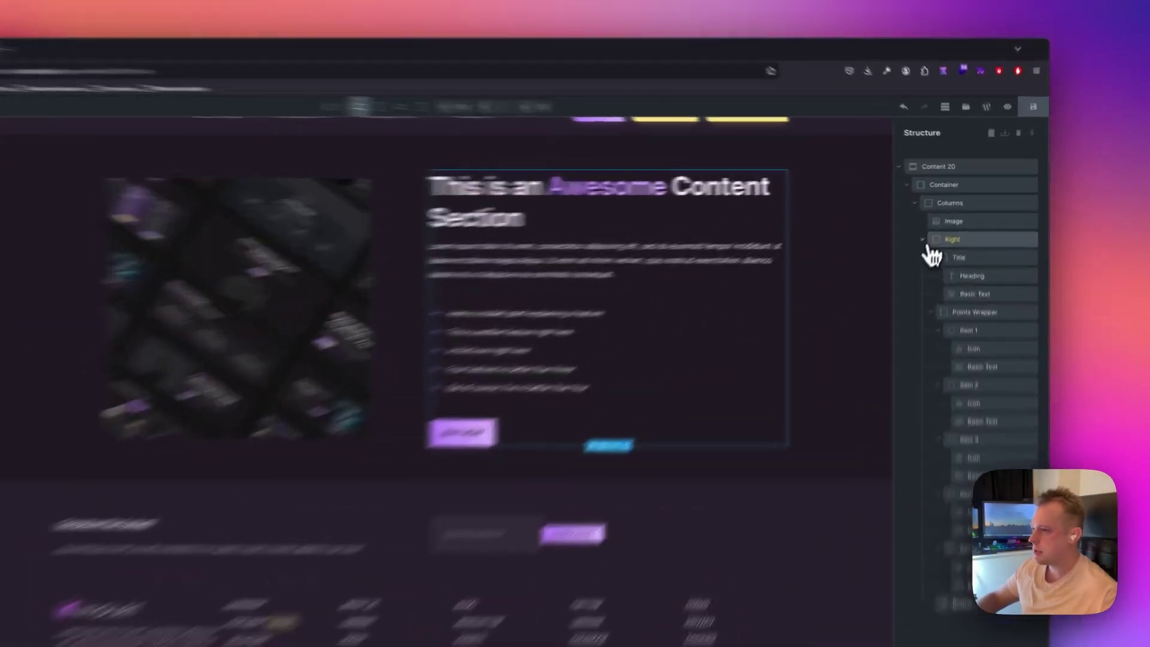
pyautogui.click(939, 218)
# Step: Wrap the Image element inside Columns in a block and rename the block as Left
pyautogui.click(910, 246)
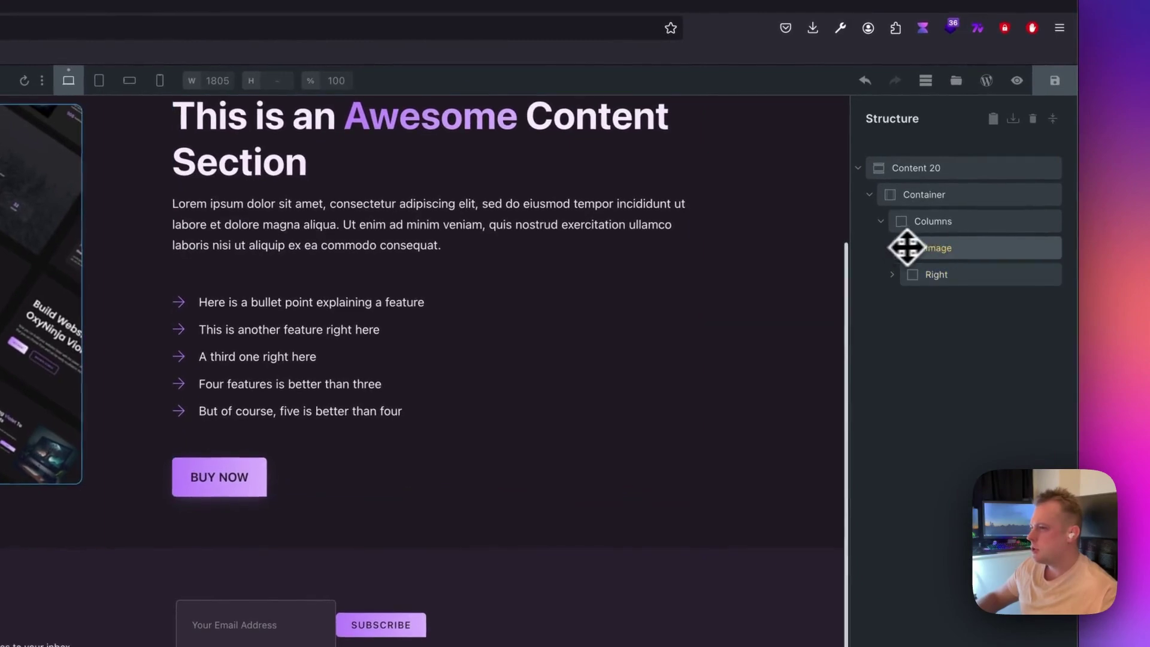
pyautogui.rightClick(954, 248)
pyautogui.click(997, 428)
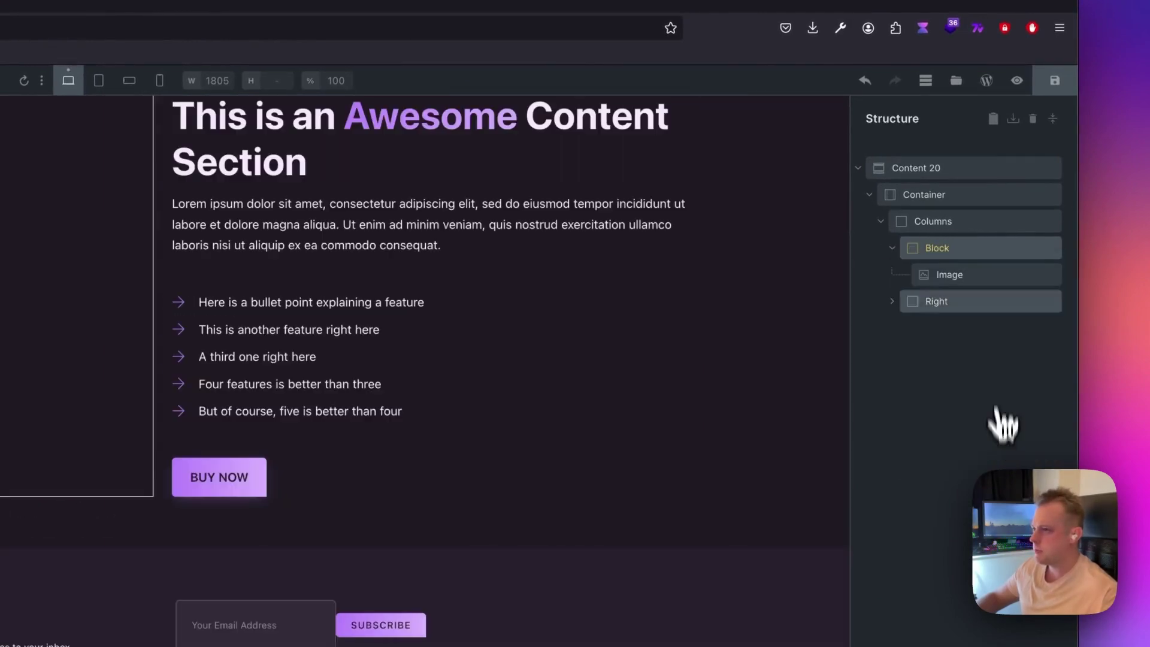
pyautogui.doubleClick(957, 253)
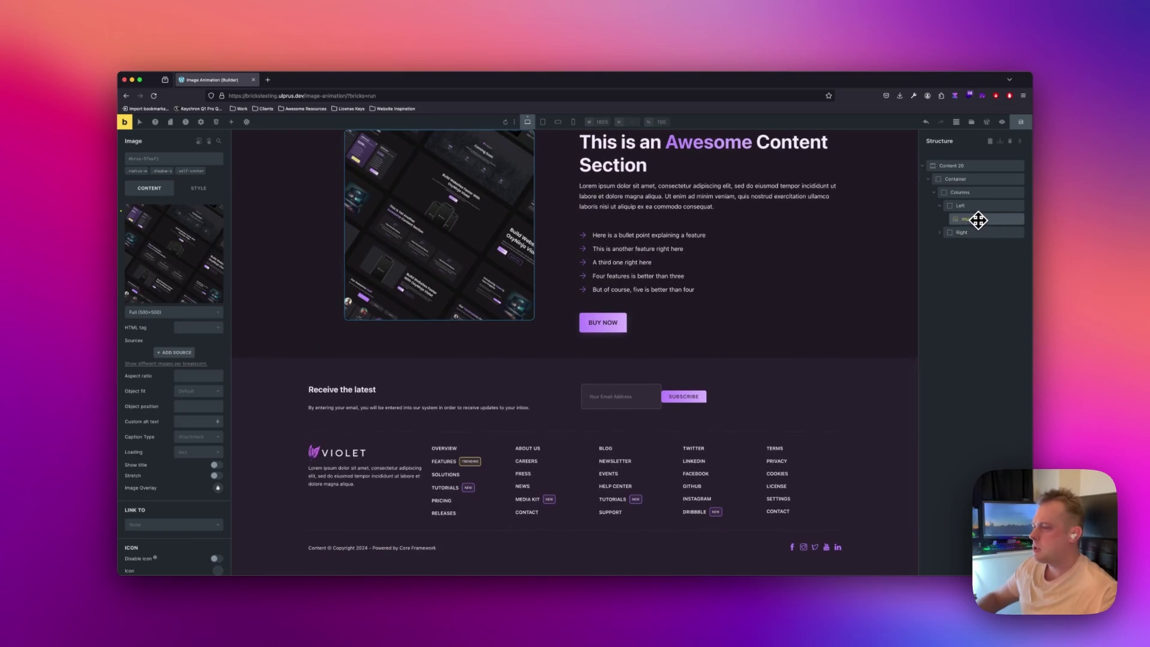
# Step: Wrap the image inside the Left block in a div and rename the div as Image Container
pyautogui.rightClick(989, 219)
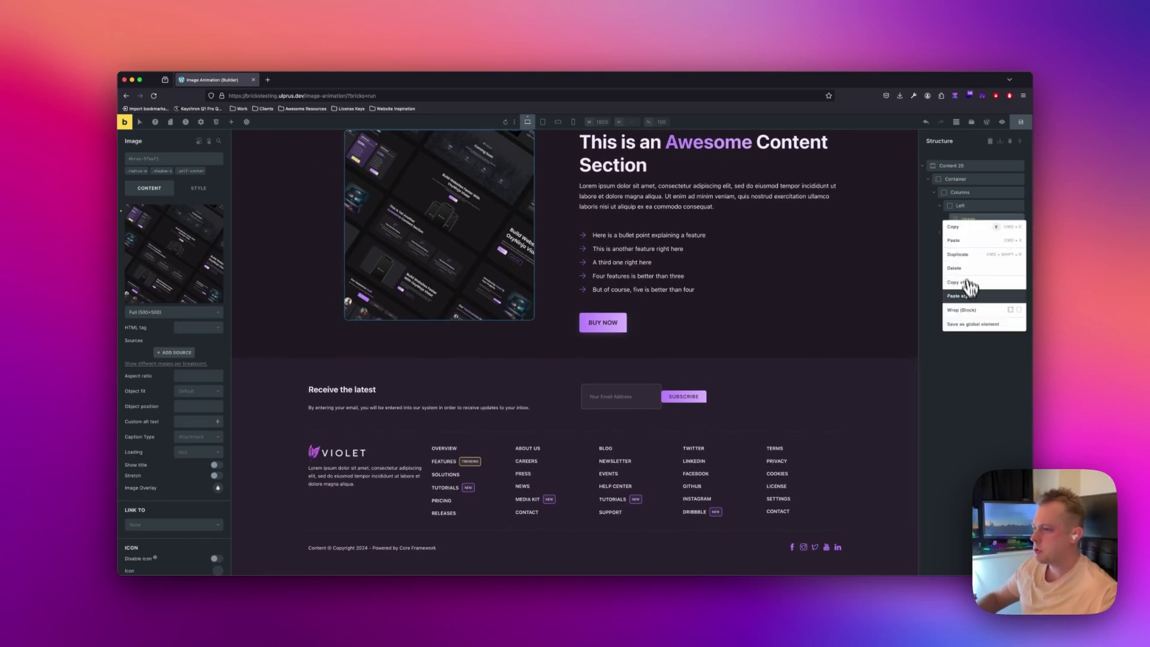
pyautogui.click(1020, 313)
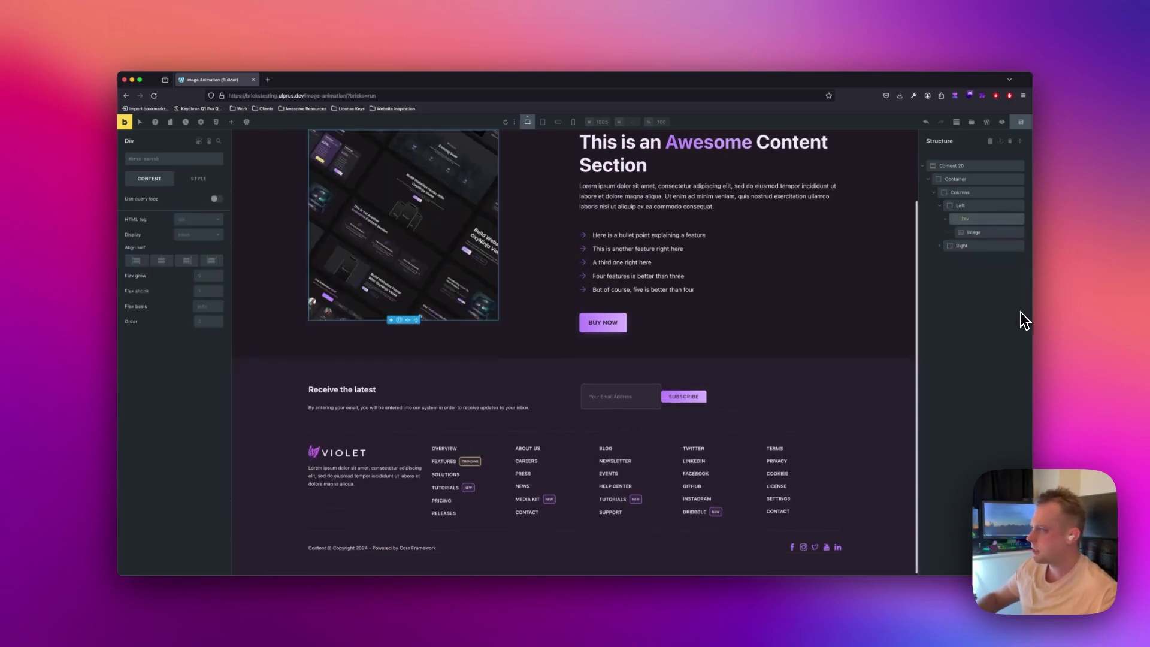
pyautogui.scroll(3, 837, 326)
pyautogui.click(975, 219)
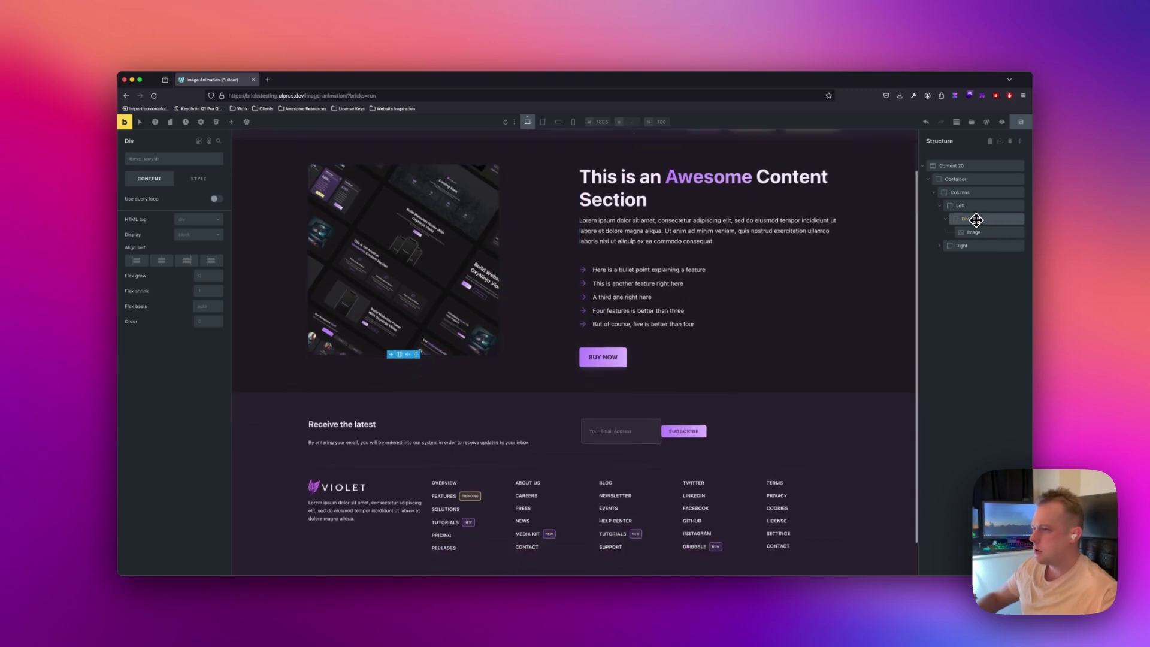
pyautogui.write('Image Container')
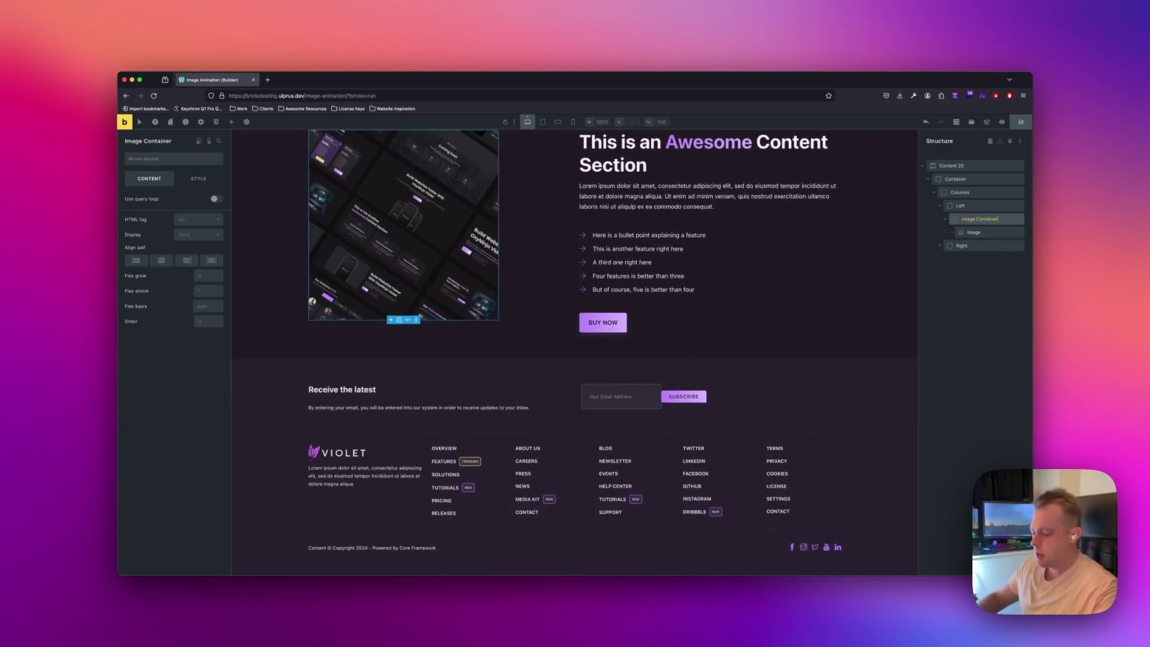
# Step: Insert a div inside Image Container and place it above the Image element
pyautogui.rightClick(971, 234)
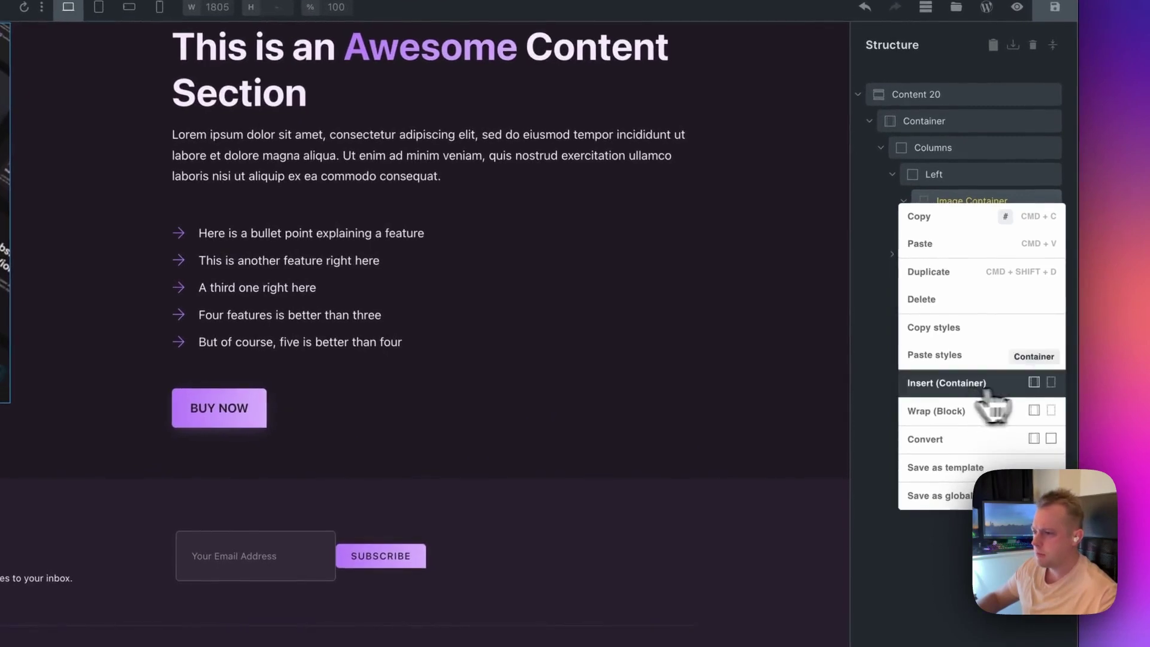
pyautogui.click(1052, 383)
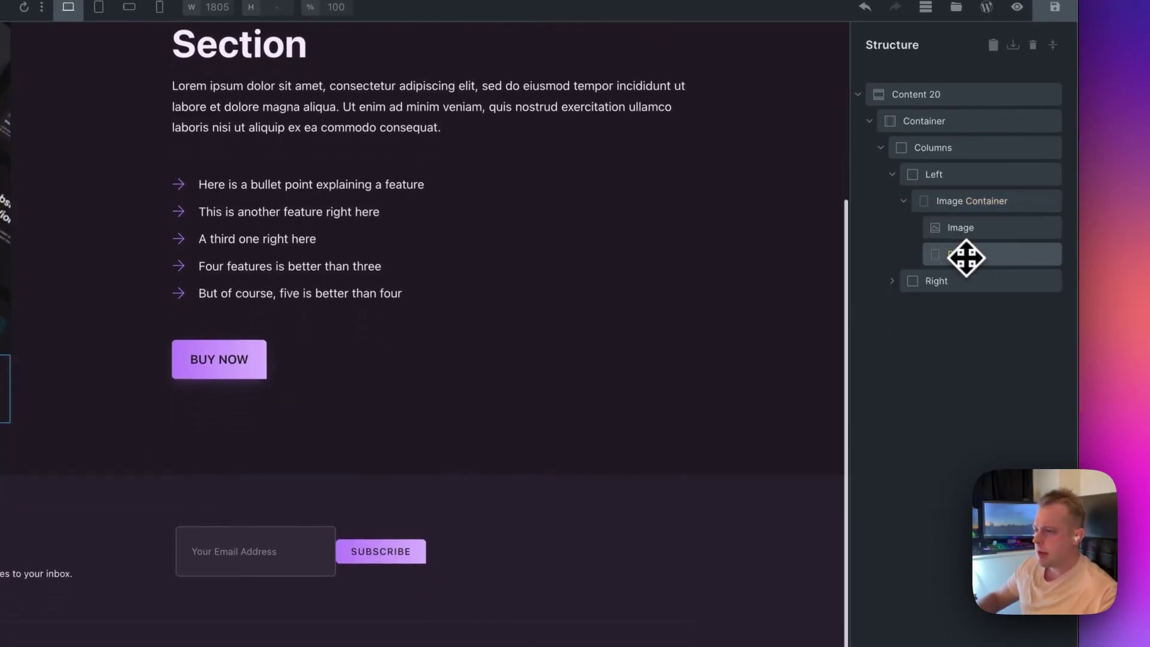
pyautogui.moveTo(983, 257); pyautogui.dragTo(982, 226)
# Step: Rename the new div inside Image Container as Image Overlay
pyautogui.doubleClick(958, 234)
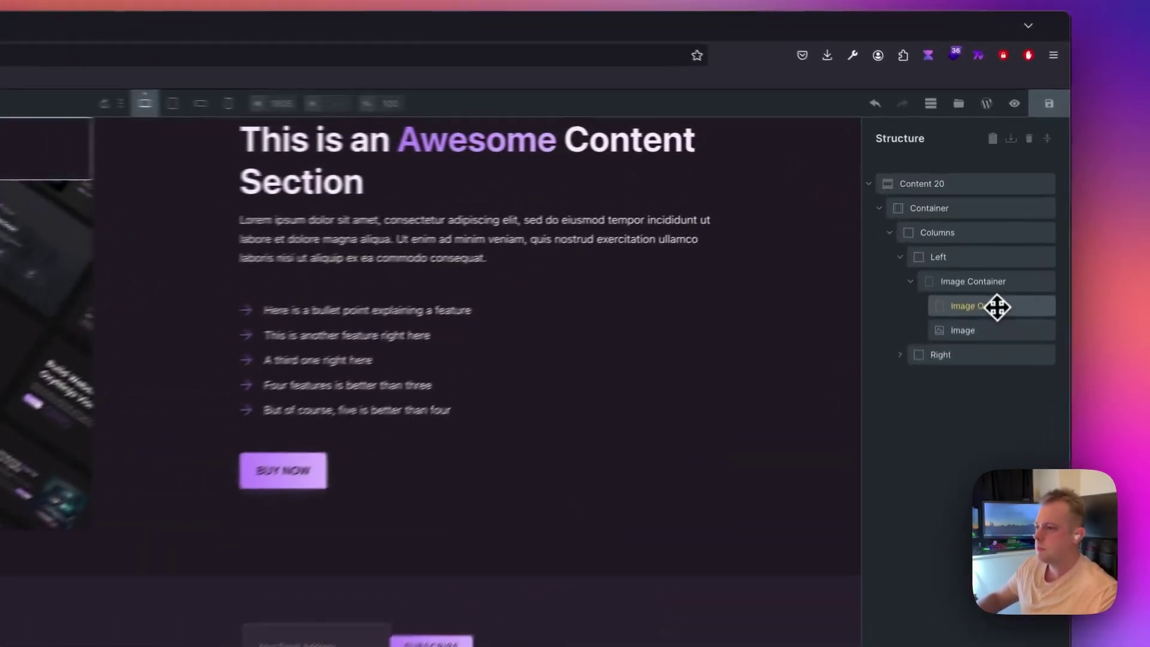
pyautogui.doubleClick(1001, 233)
pyautogui.write('Ima')
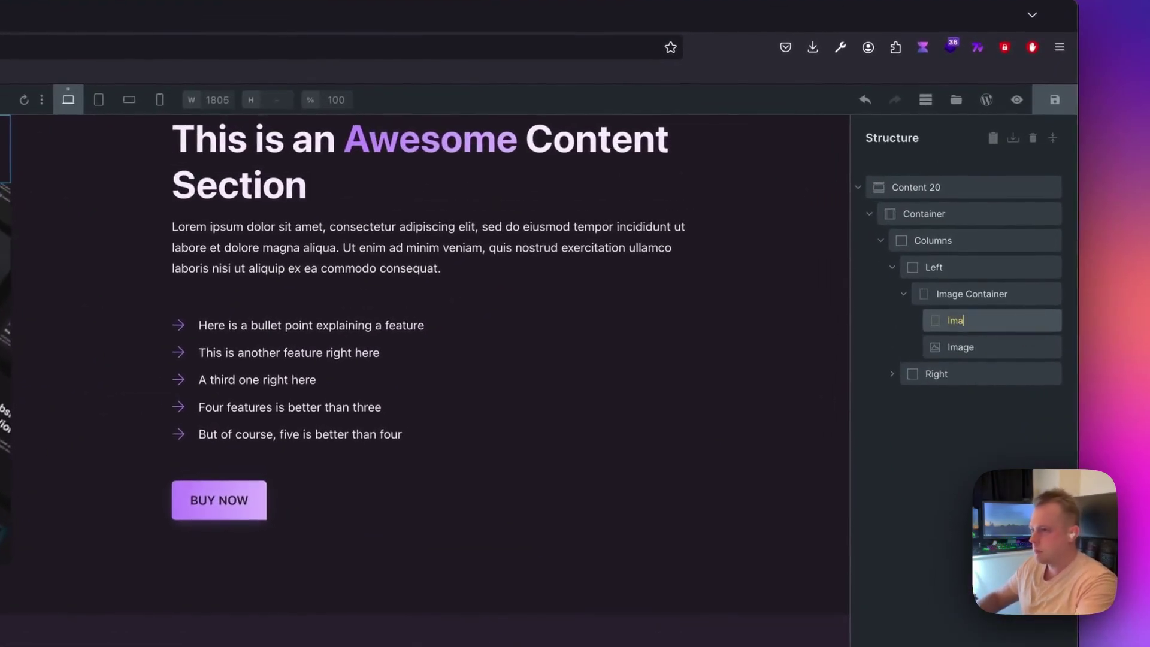
pyautogui.write('ge Overlay')
pyautogui.press('Return')
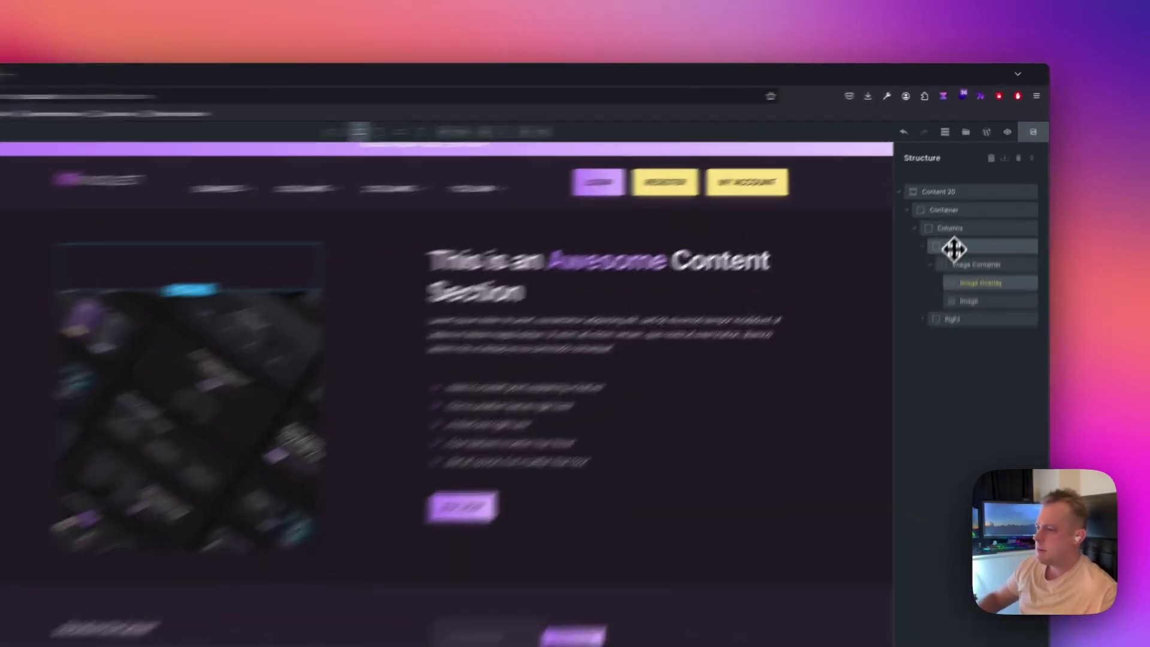
# Step: Set the position of the Image Container div to relative
pyautogui.click(962, 209)
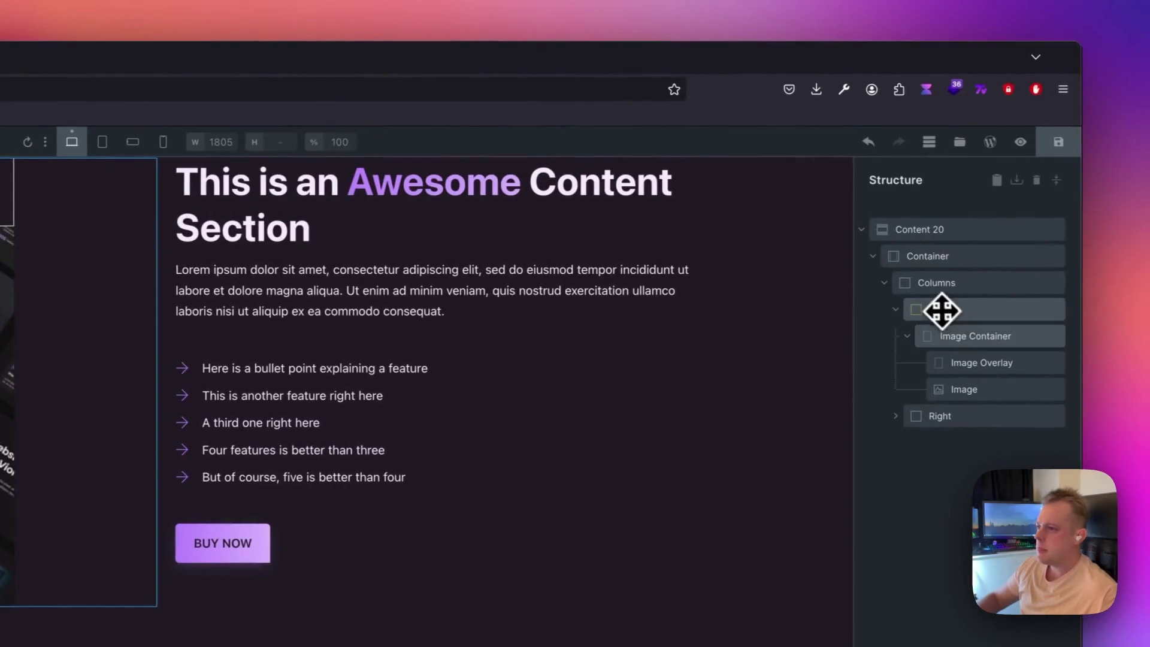
pyautogui.click(966, 339)
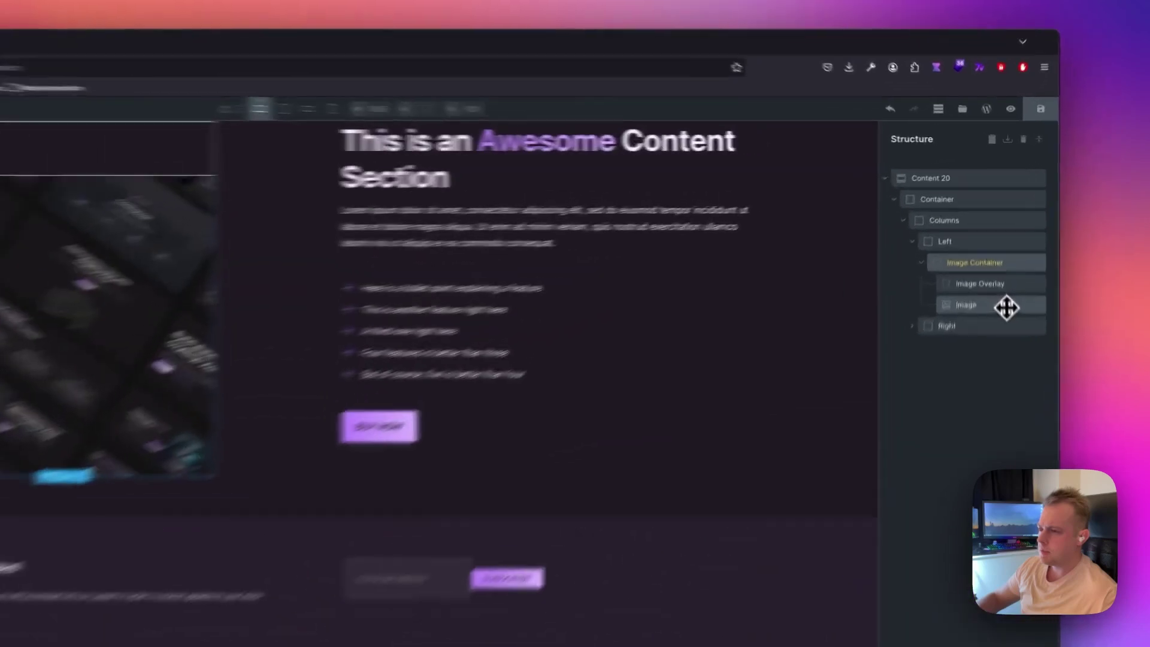
pyautogui.click(981, 232)
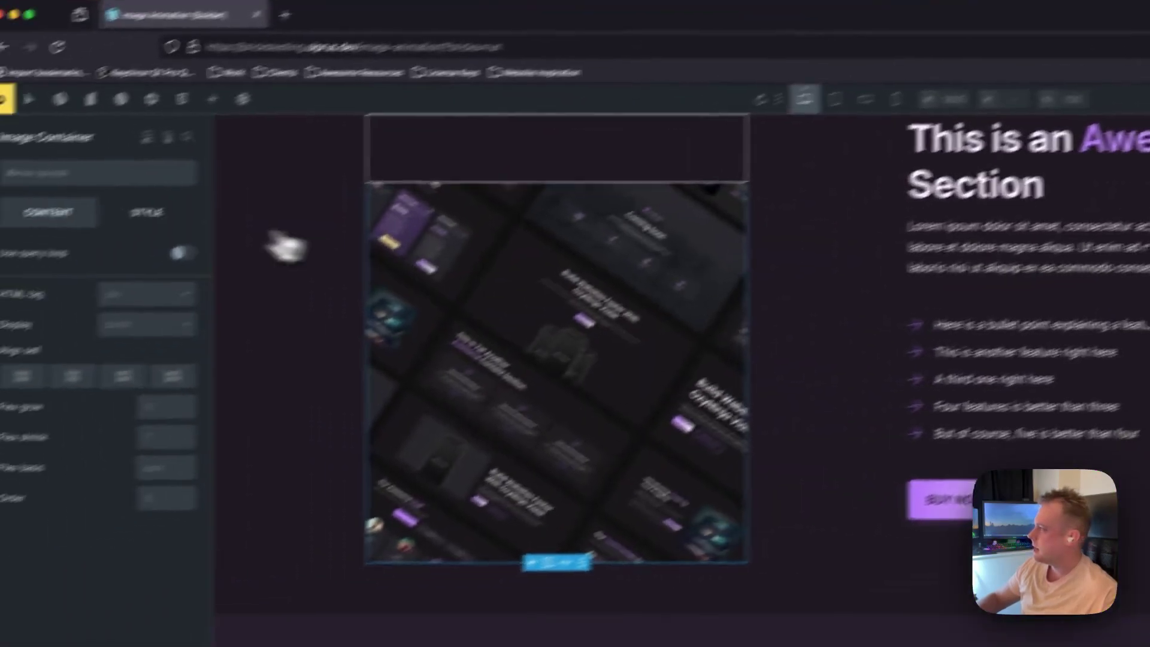
pyautogui.click(226, 198)
pyautogui.click(226, 219)
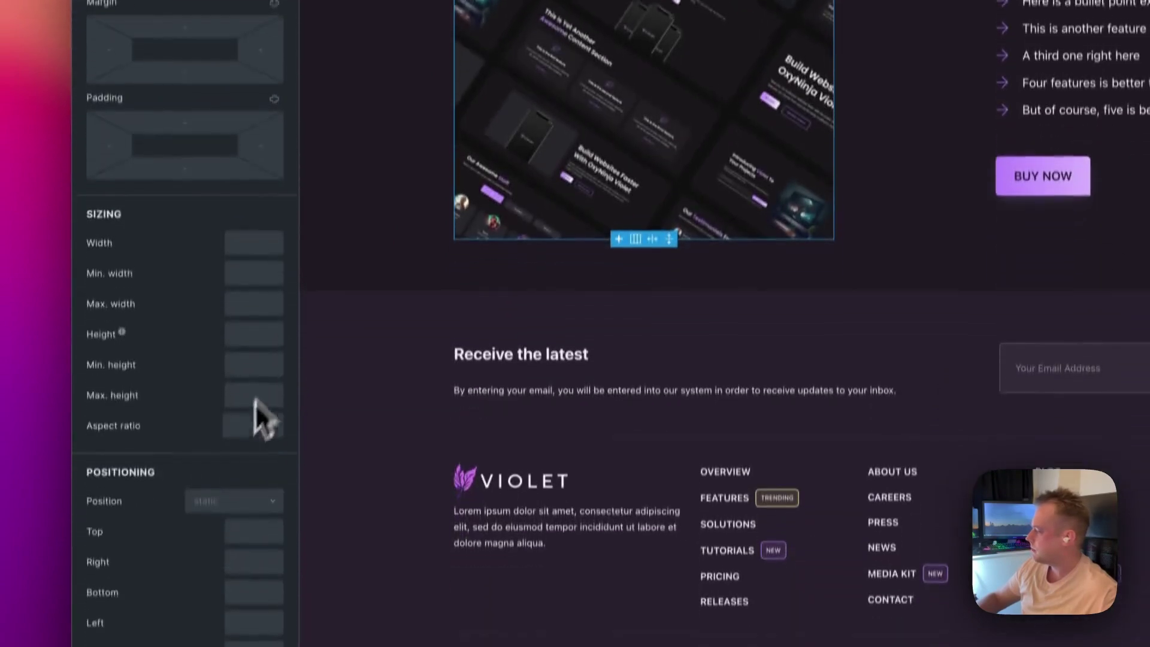
pyautogui.scroll(-3, 252, 419)
pyautogui.scroll(-2, 242, 451)
pyautogui.click(222, 264)
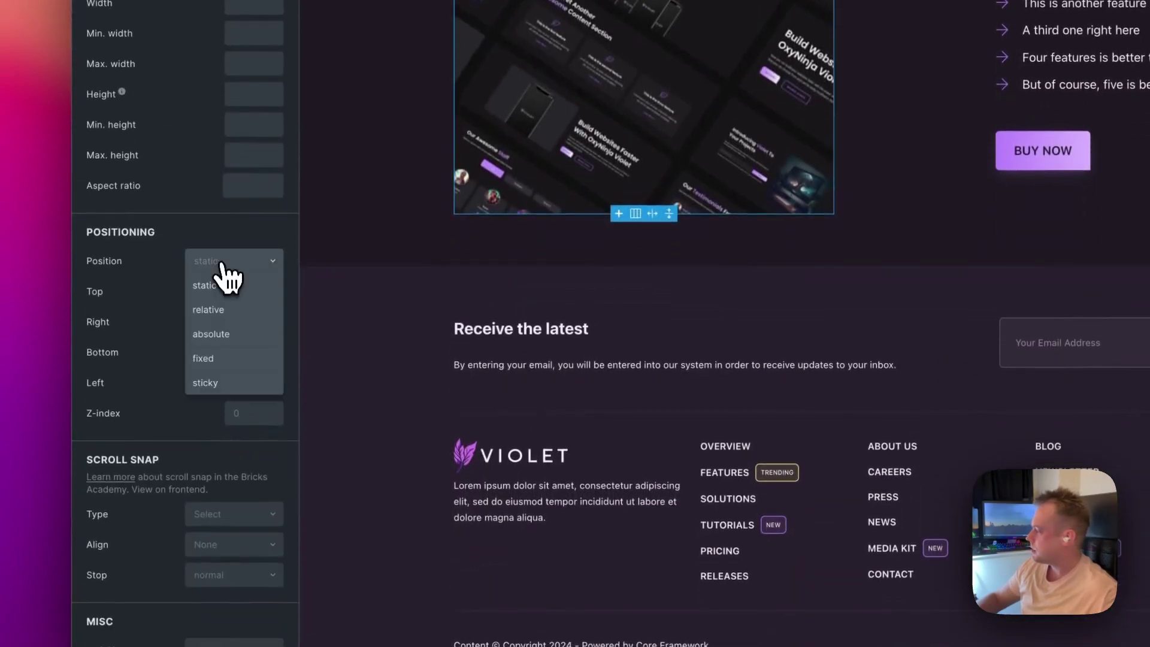
pyautogui.click(225, 309)
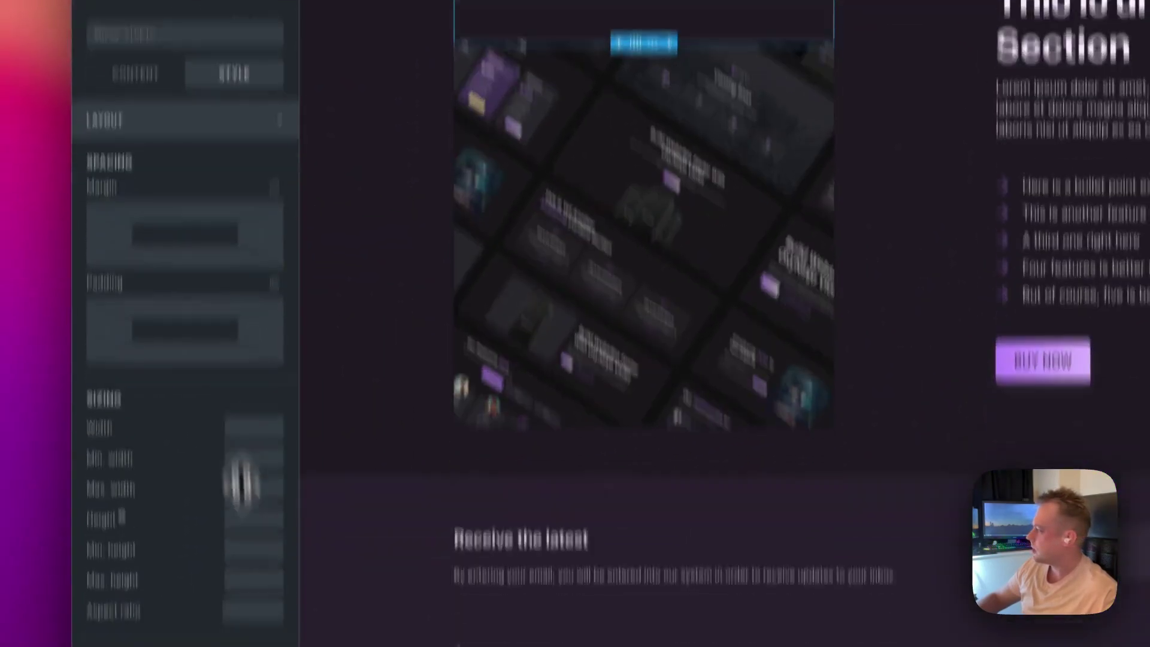
# Step: Set the Image Overlay div's position to absolute with top, right, bottom and left offsets of 0
pyautogui.click(216, 427)
pyautogui.click(231, 458)
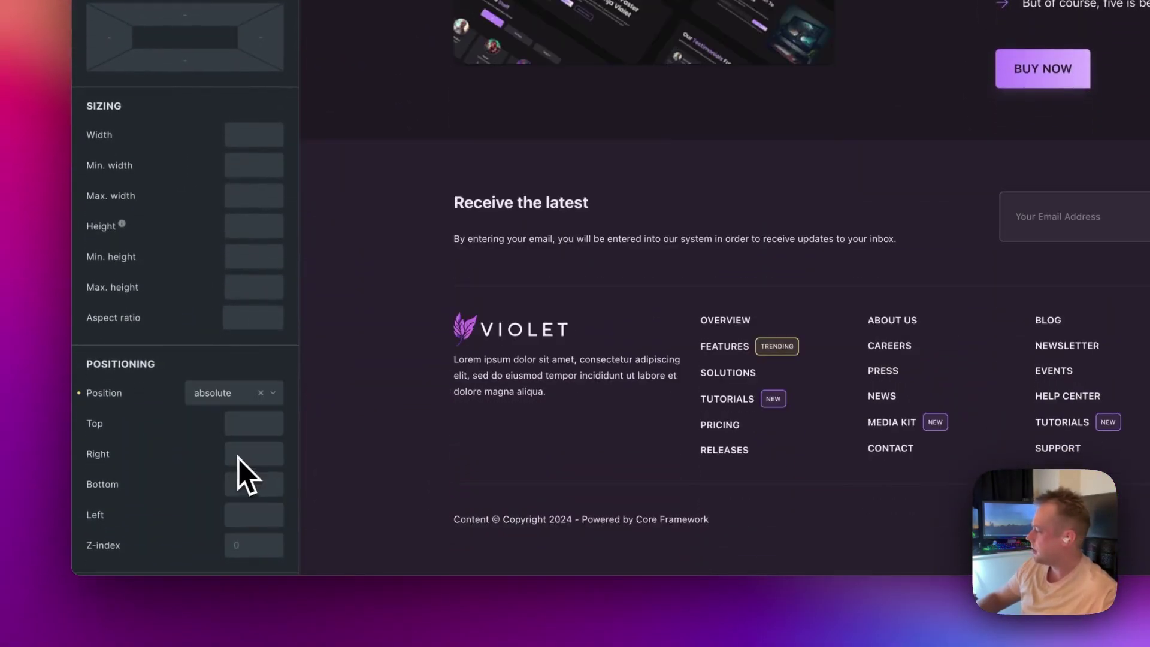
pyautogui.scroll(-5, 234, 457)
pyautogui.scroll(3, 386, 324)
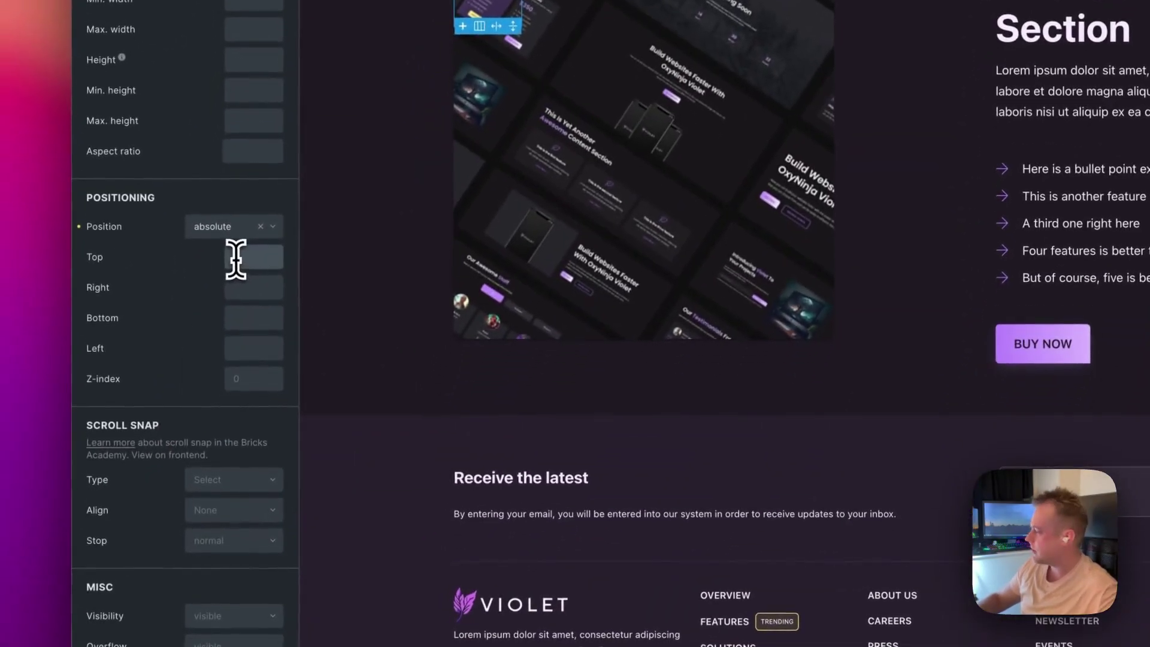
pyautogui.write('0')
pyautogui.press('Tab')
pyautogui.write('0')
pyautogui.press('Tab')
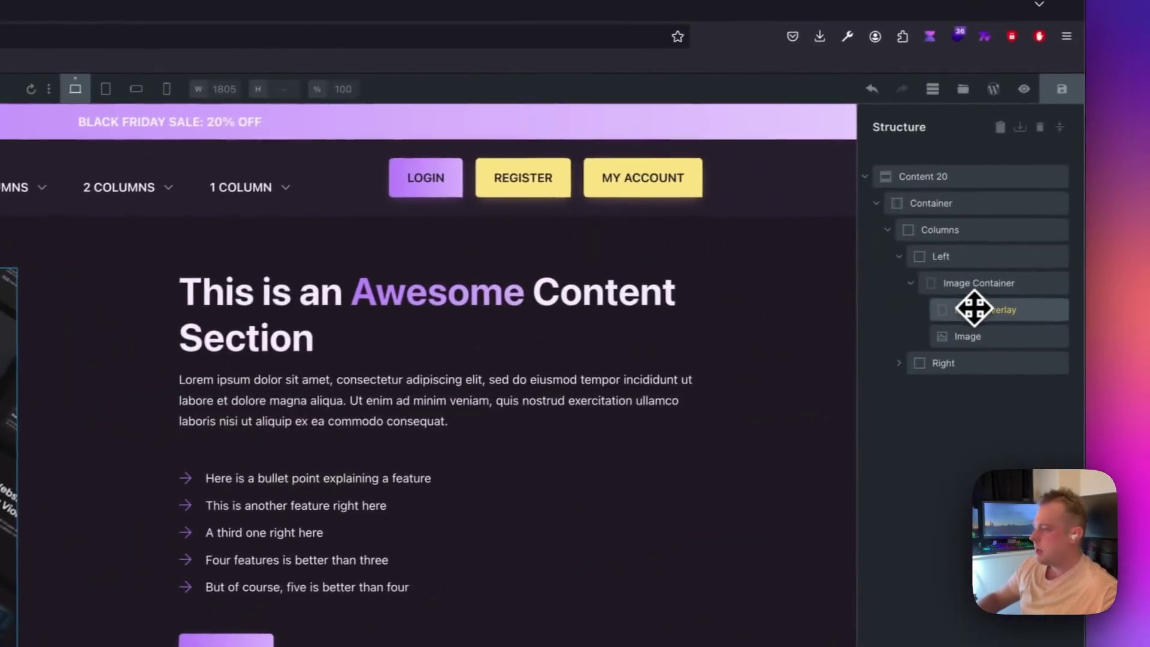
# Step: Create the class mp-img-overlay on the Image Overlay div
pyautogui.click(1041, 299)
pyautogui.scroll(3, 385, 336)
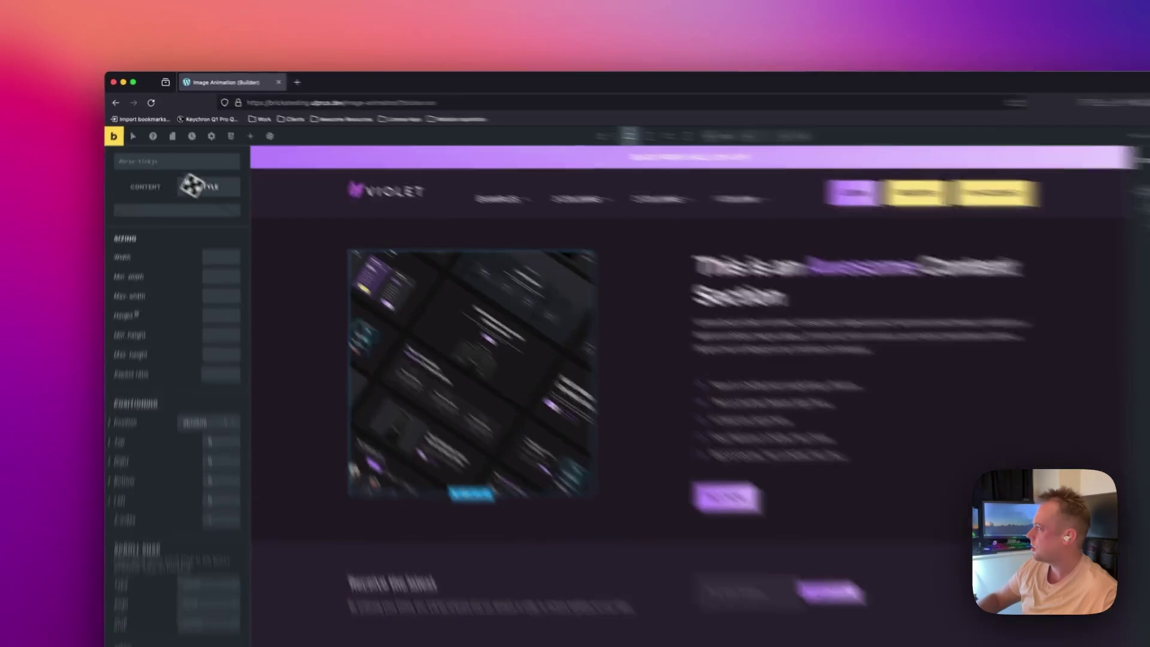
pyautogui.click(173, 142)
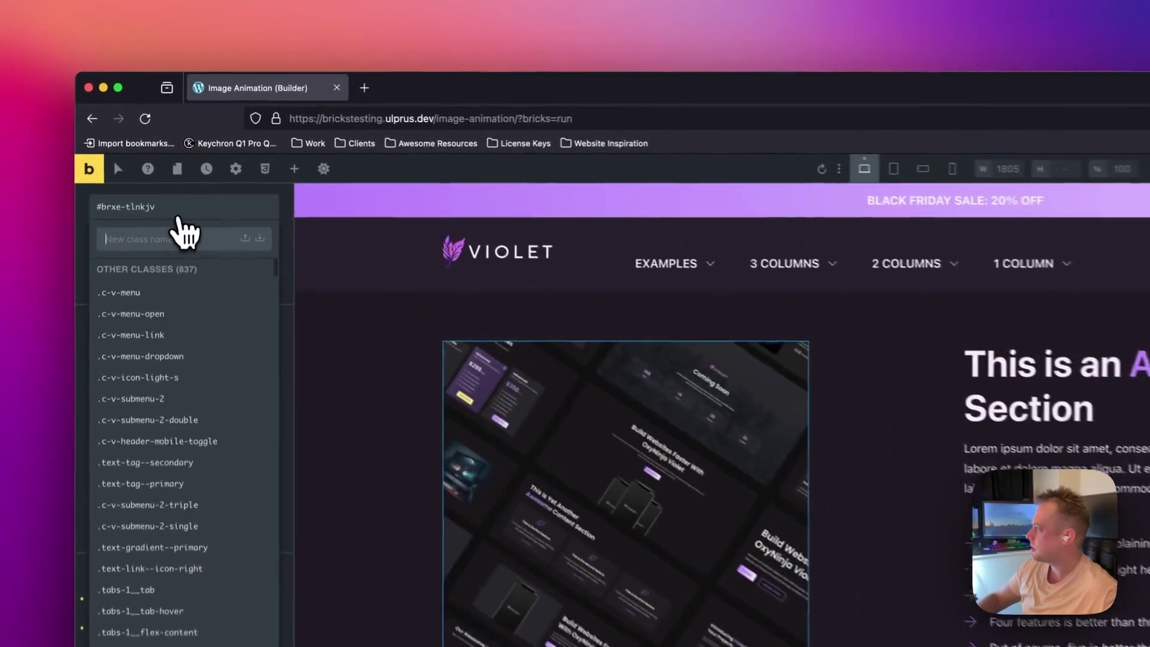
pyautogui.write('img-')
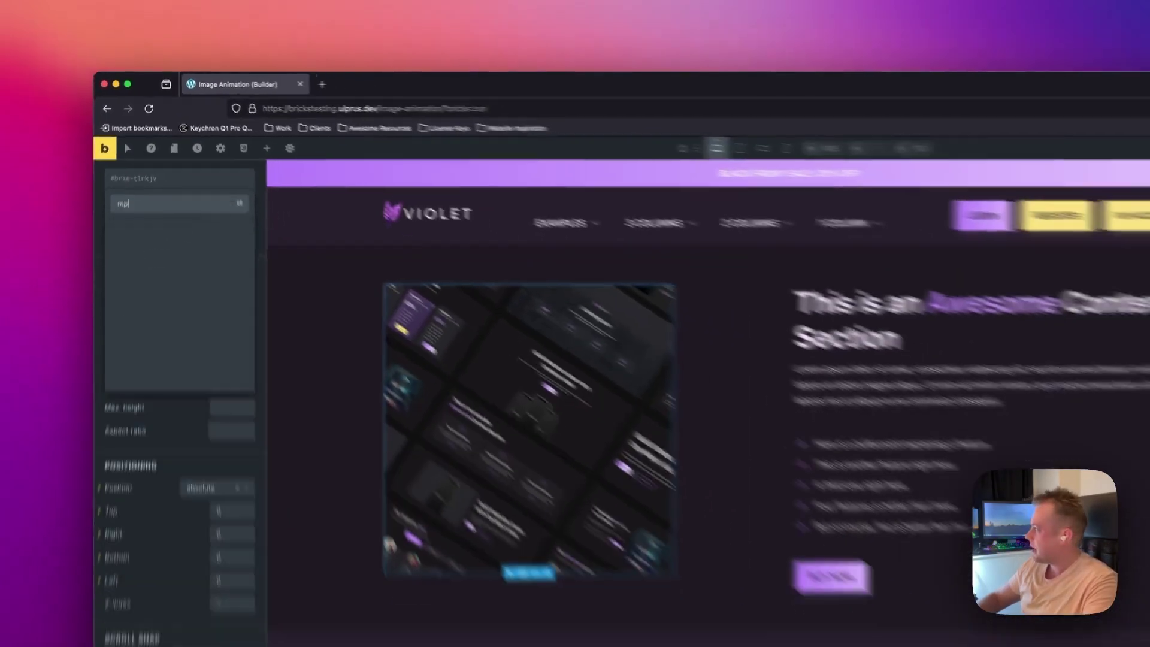
pyautogui.write('-')
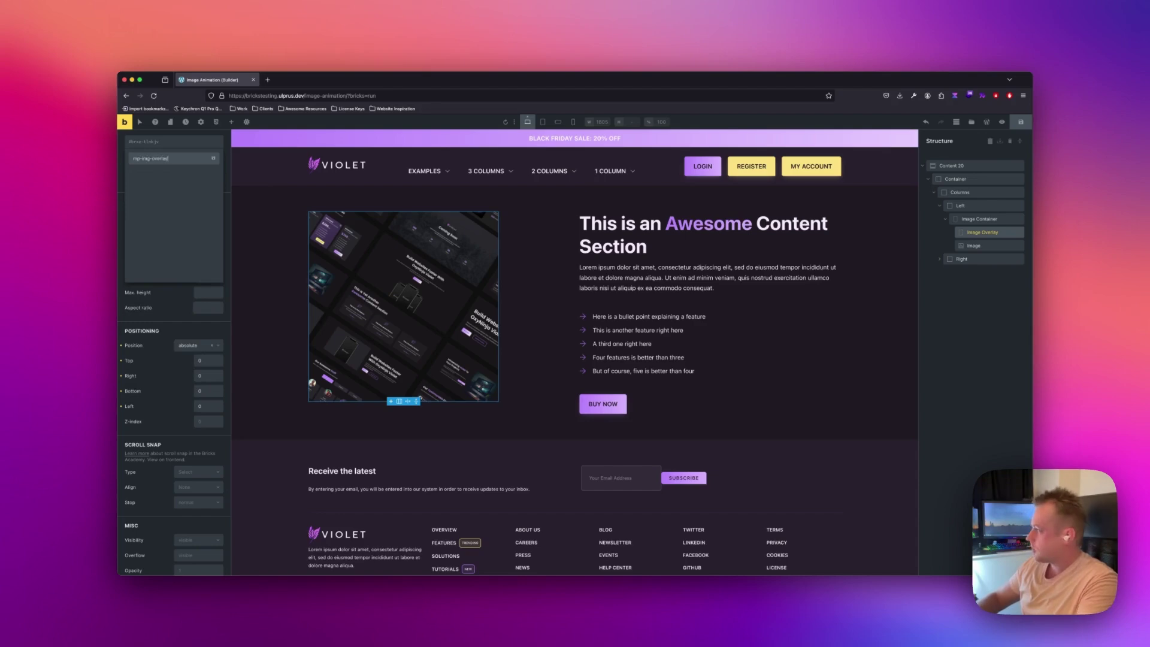
pyautogui.write('img-overlay')
pyautogui.press('Return')
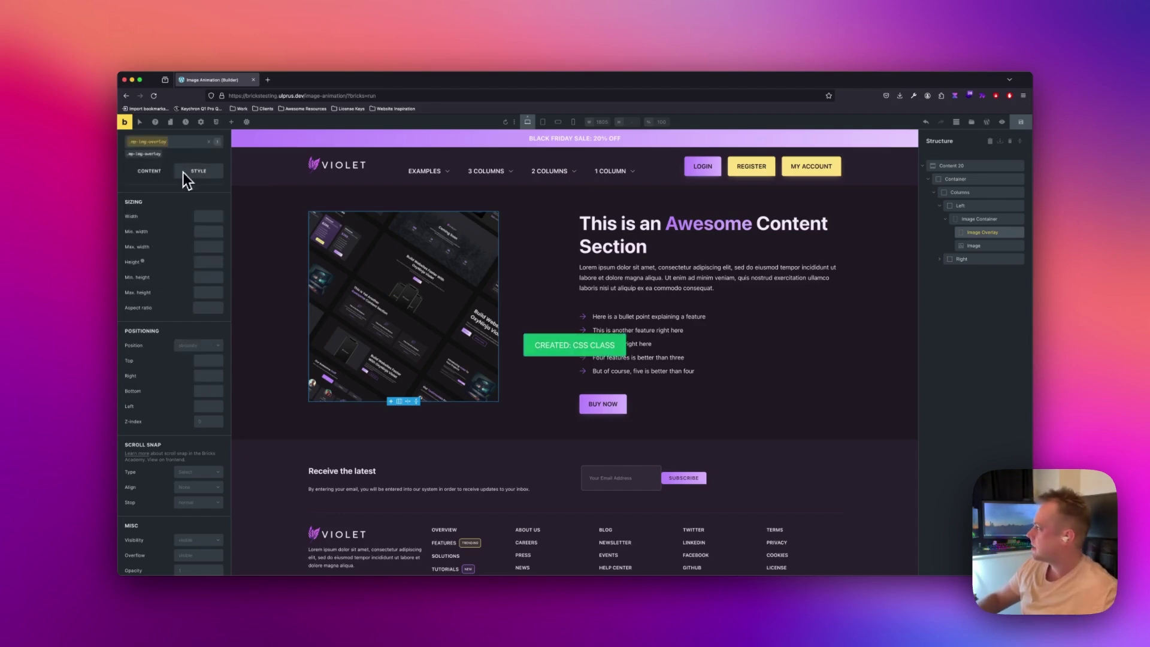
# Step: Set the background color of the mp-img-overlay class to the first solid purple in the palette
pyautogui.scroll(3, 170, 218)
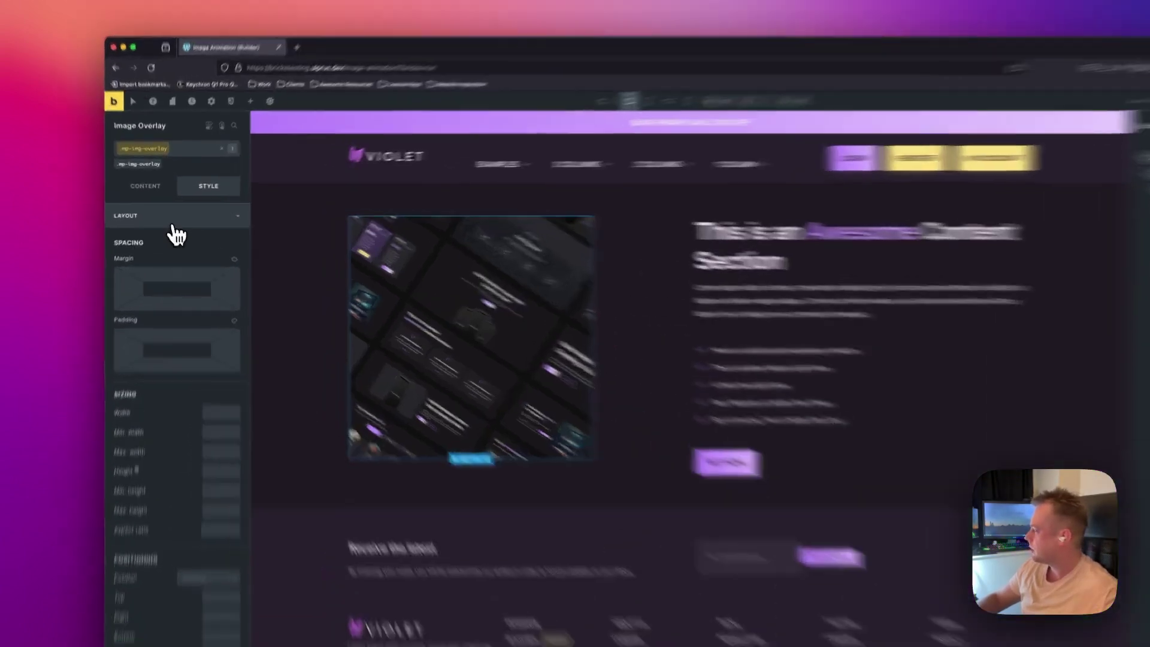
pyautogui.click(170, 218)
pyautogui.click(119, 301)
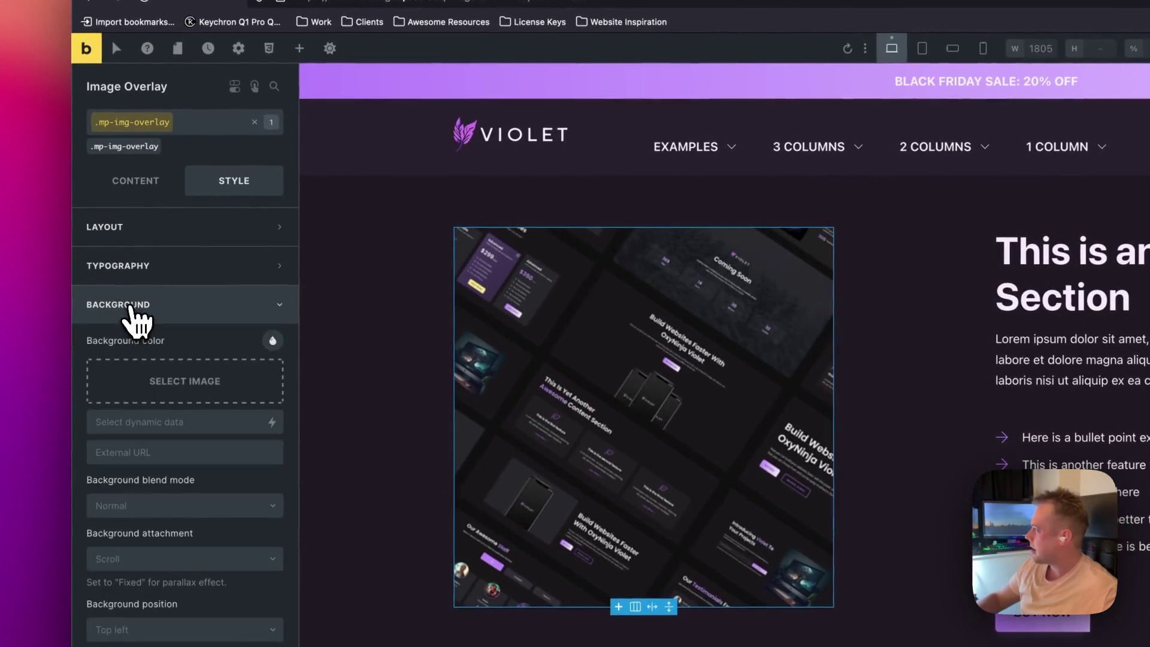
pyautogui.click(273, 340)
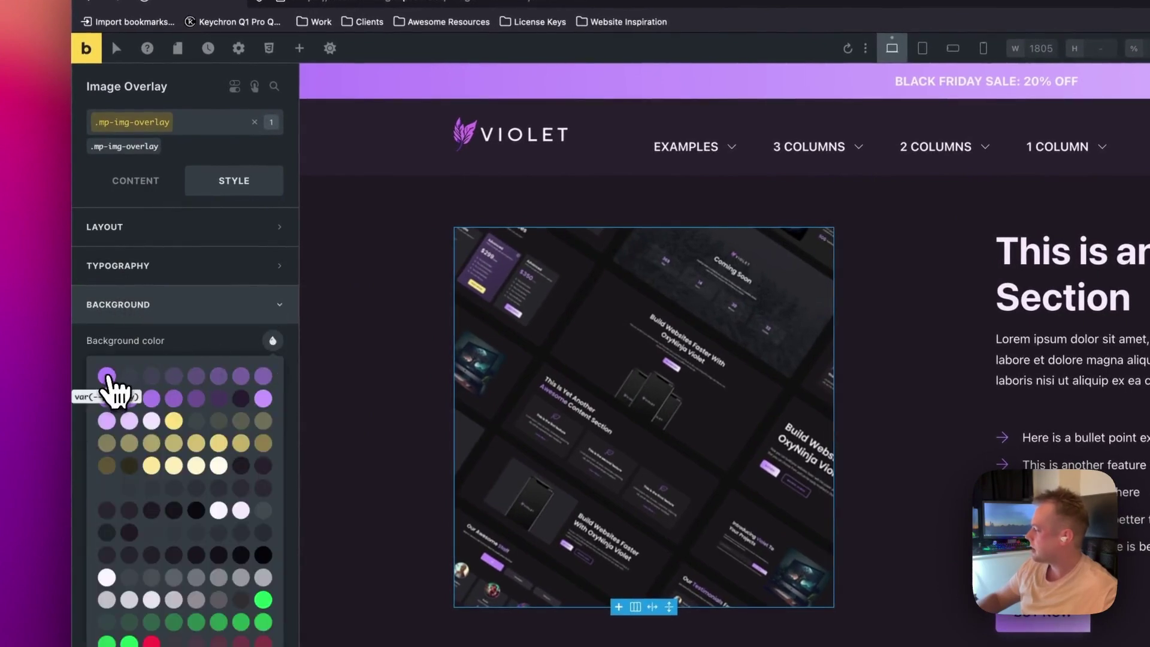
pyautogui.click(106, 376)
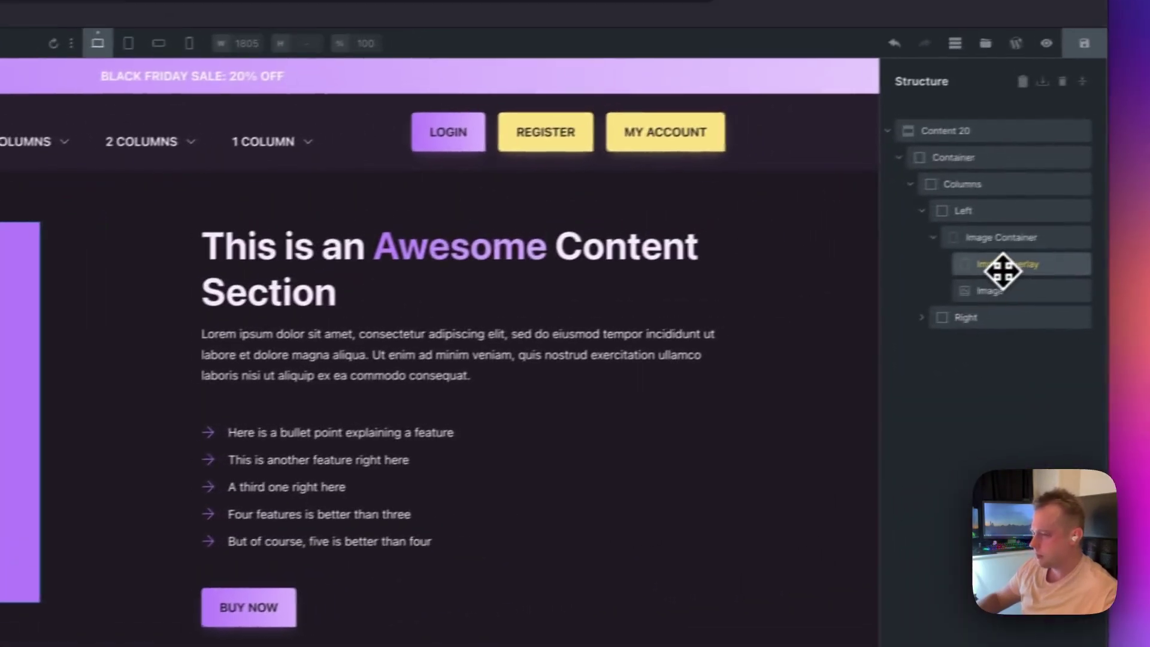
# Step: Create the class mp-img-container on the Image Container div
pyautogui.click(975, 239)
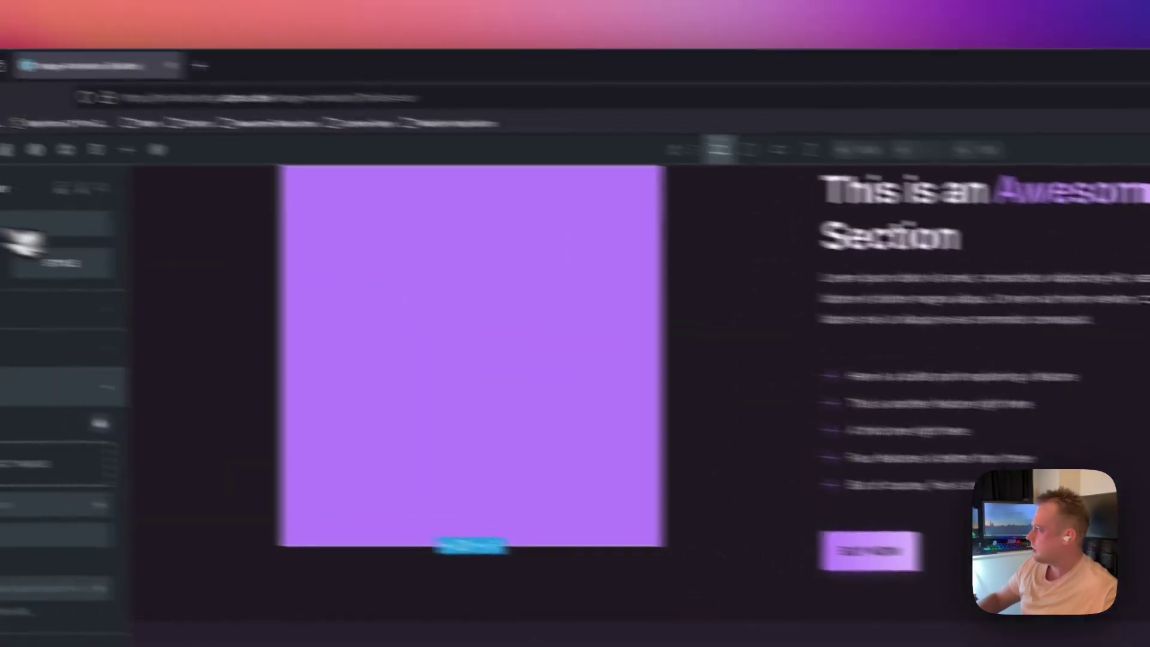
pyautogui.click(128, 248)
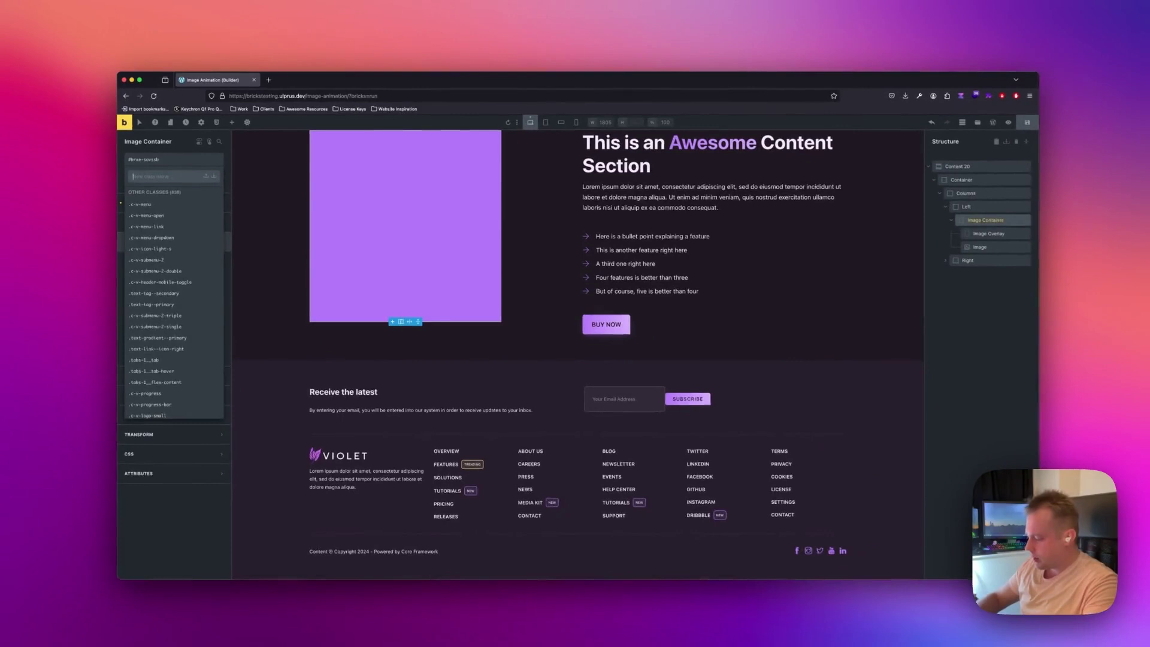
pyautogui.write('mp-img-container')
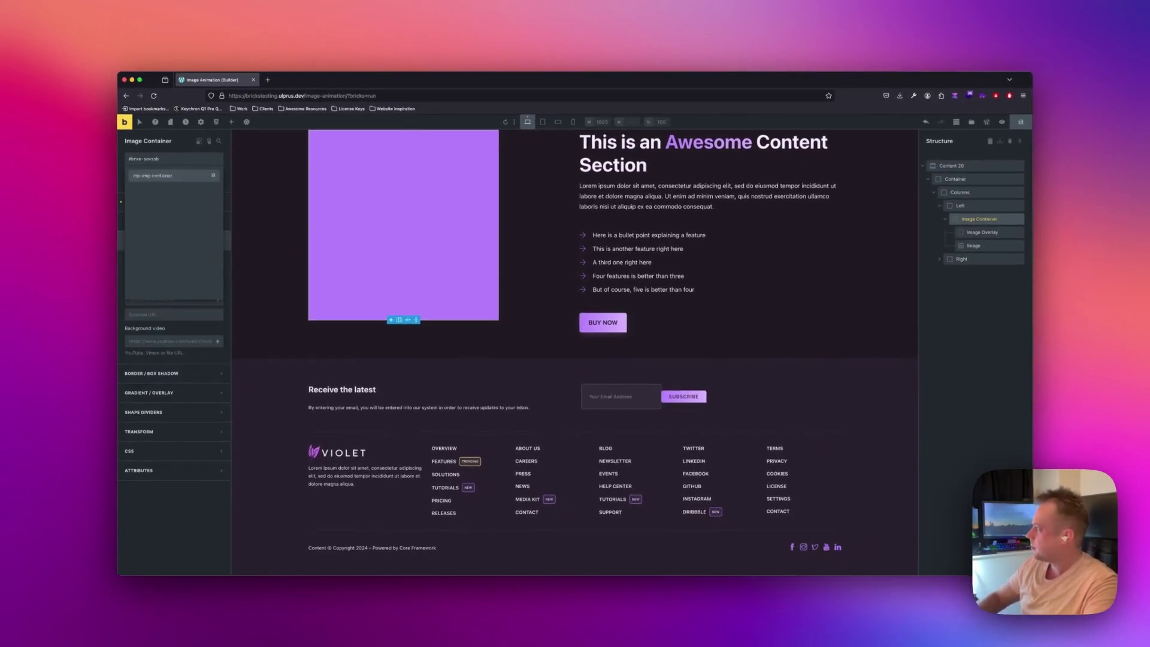
pyautogui.click(182, 174)
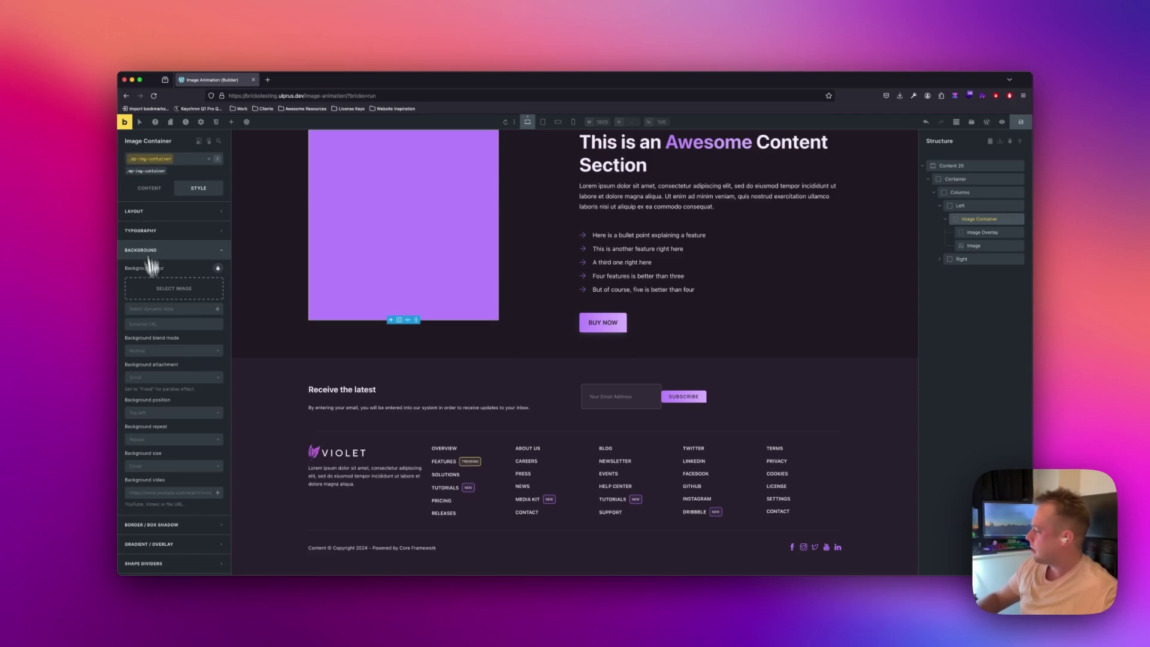
# Step: Add the custom CSS rule clip-path: circle(50%); to the mp-img-container class and save the page
pyautogui.scroll(-3, 156, 287)
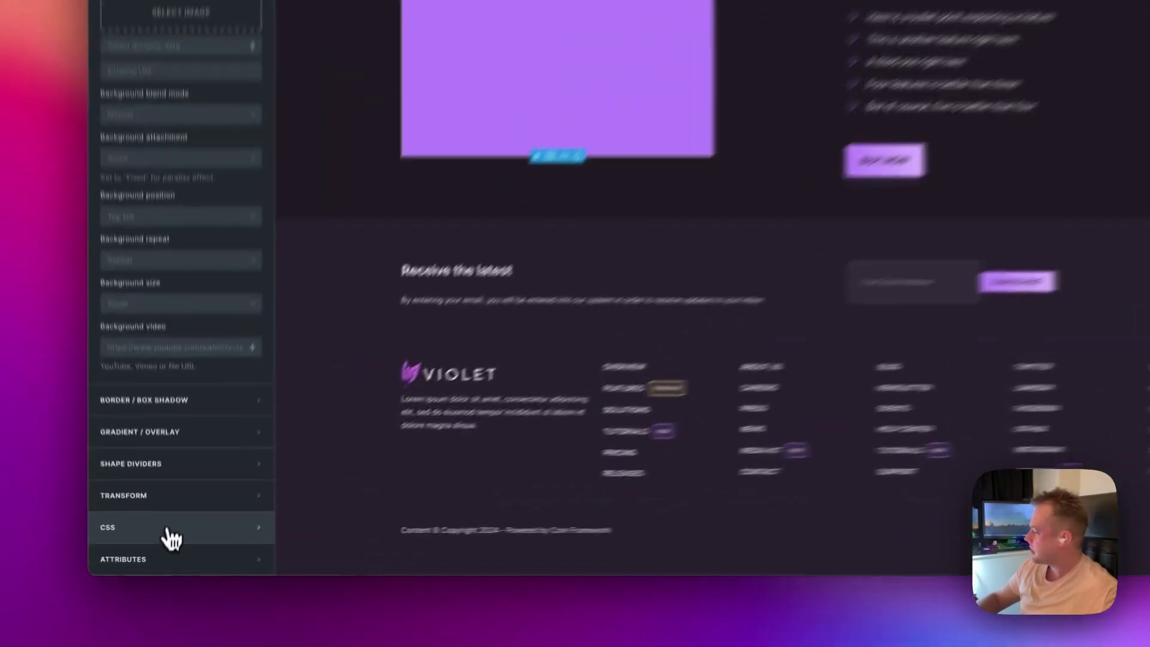
pyautogui.click(165, 554)
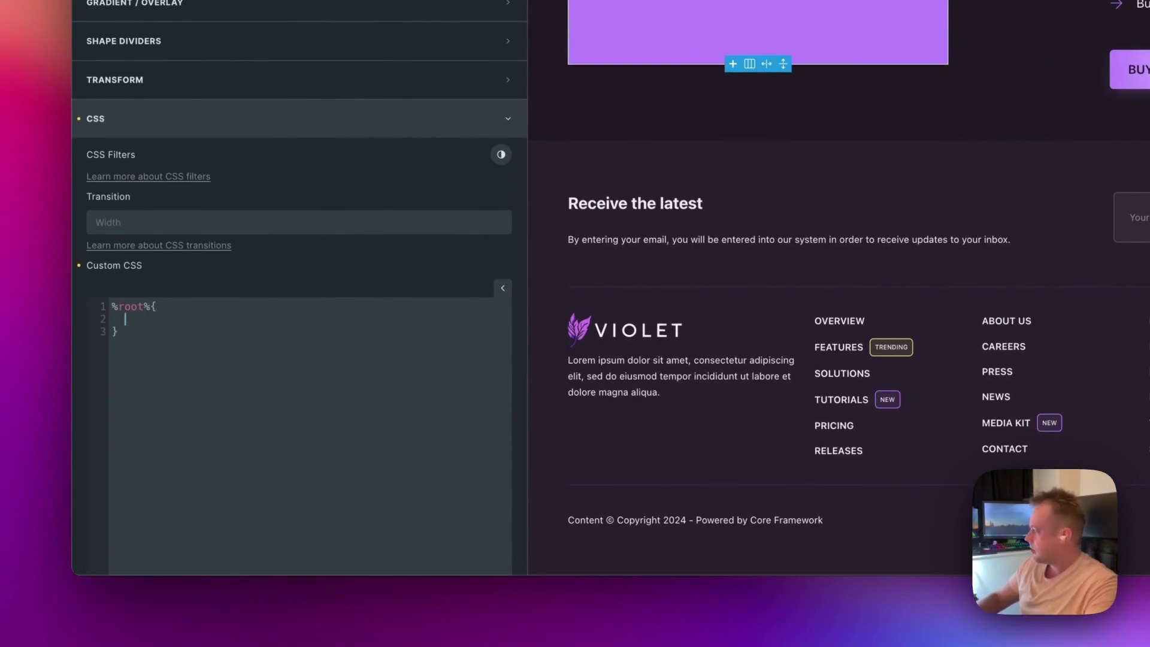
pyautogui.write('clip=[')
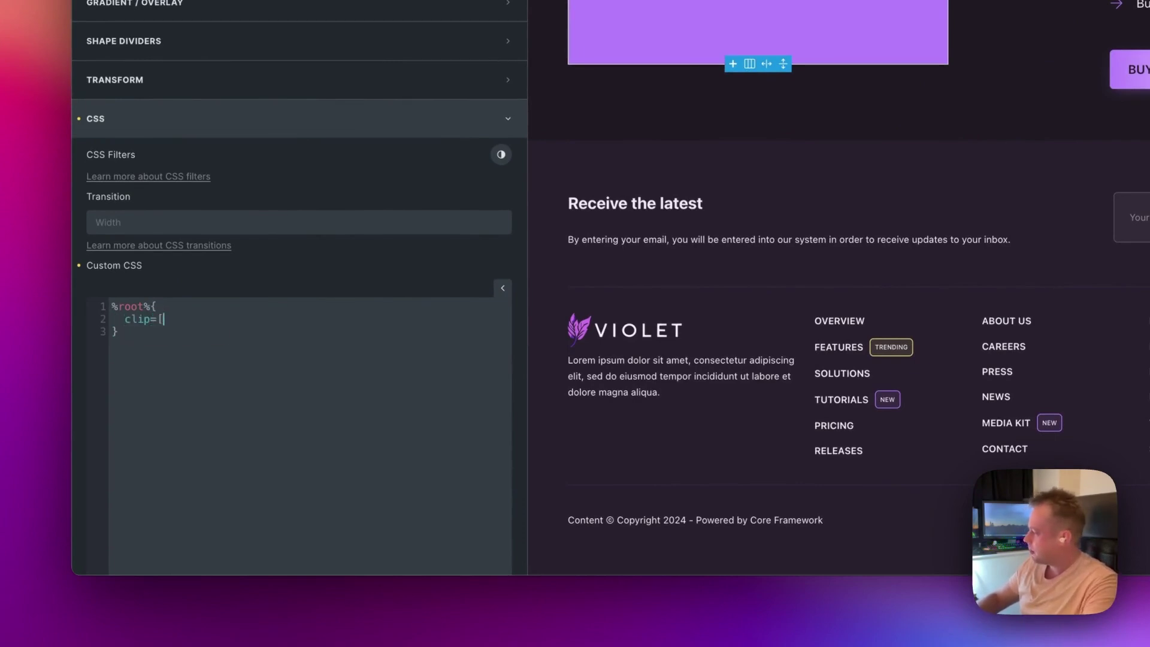
pyautogui.press('BackSpace')
pyautogui.press('BackSpace')
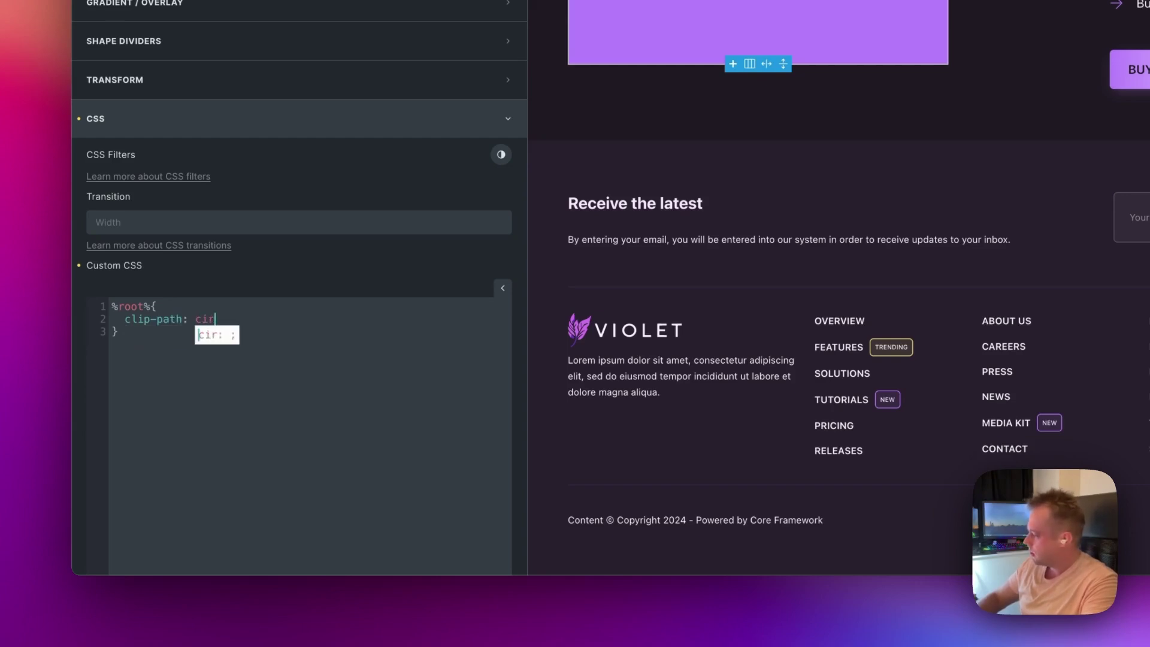
pyautogui.write('circle()')
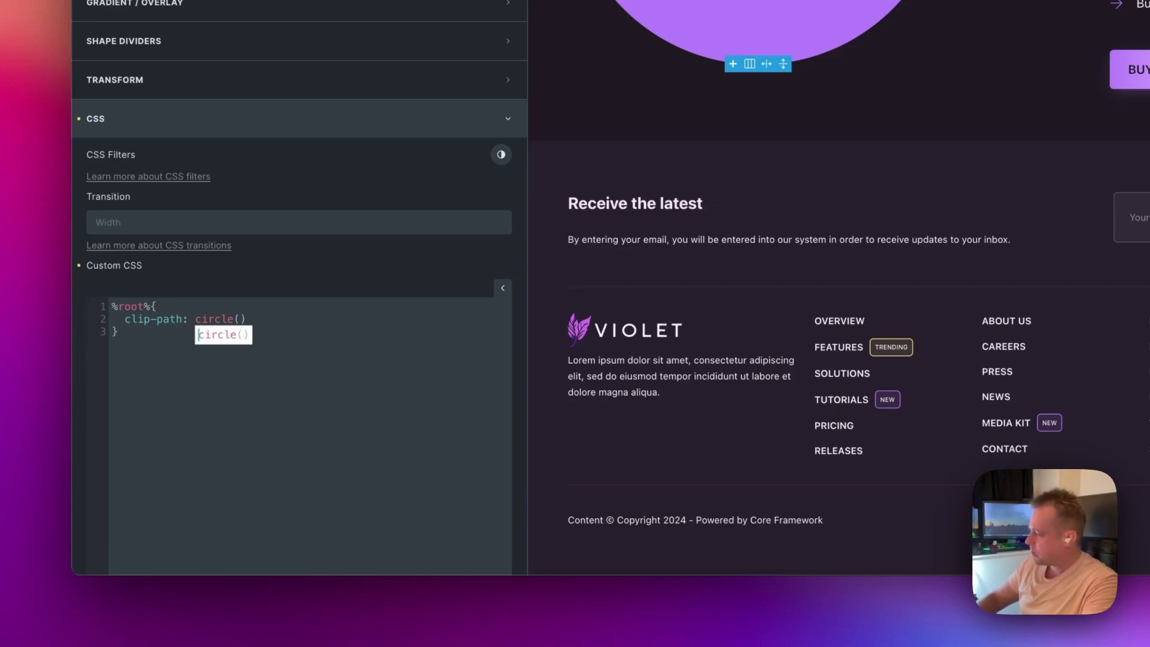
pyautogui.write('50-')
pyautogui.write('%')
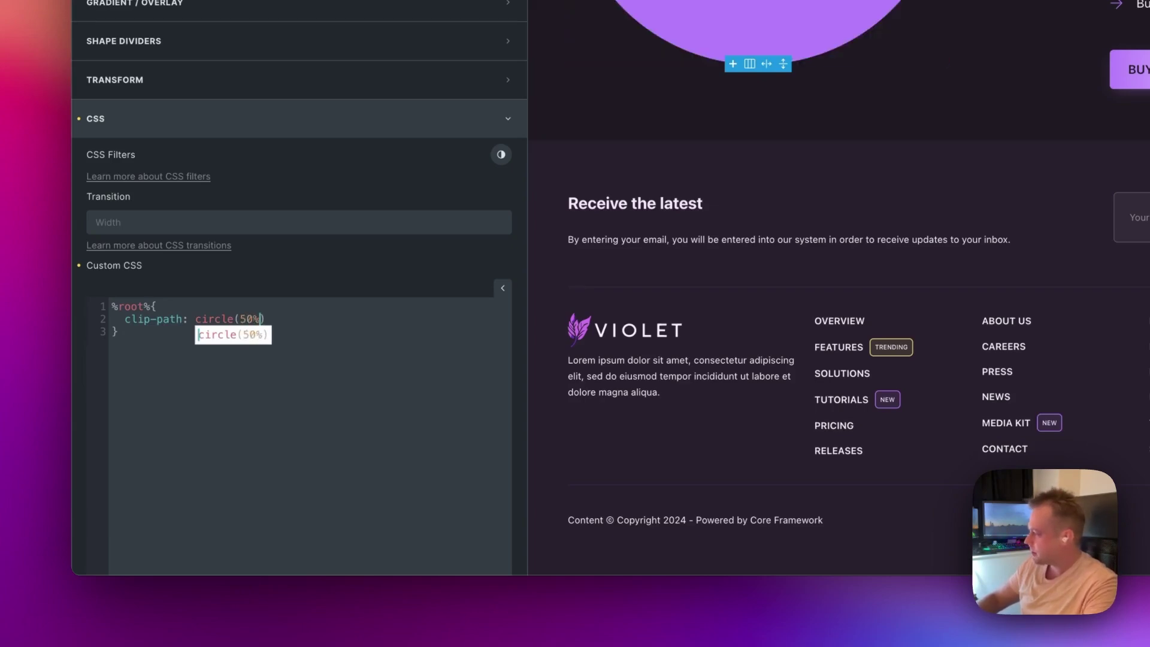
pyautogui.write(';')
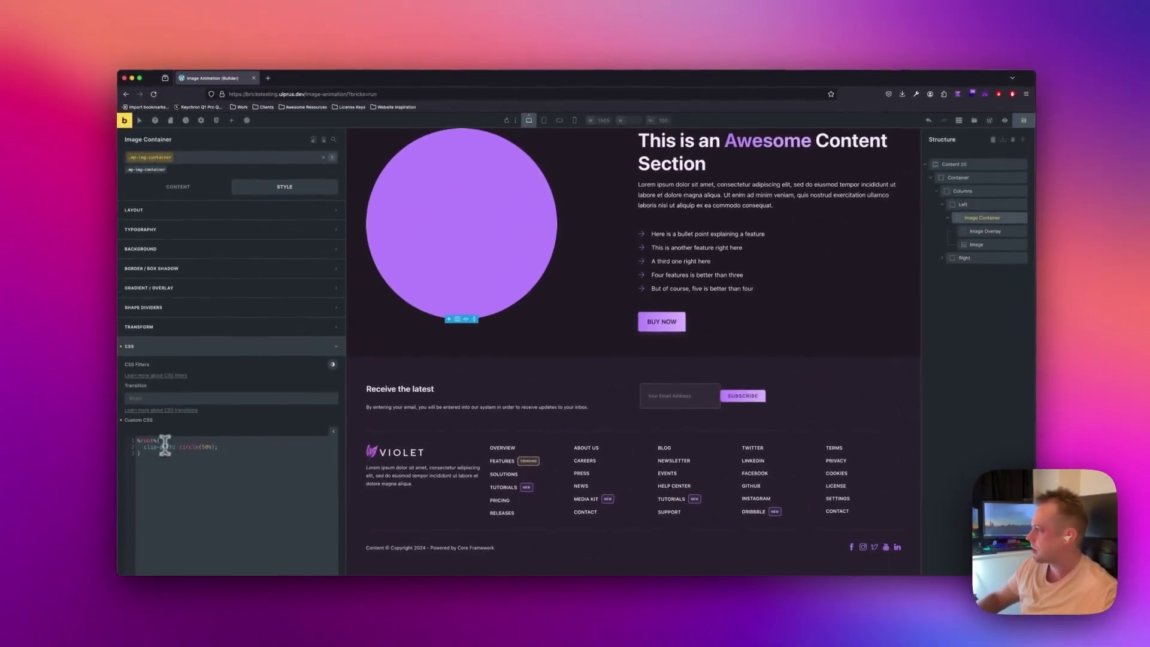
pyautogui.scroll(3, 591, 305)
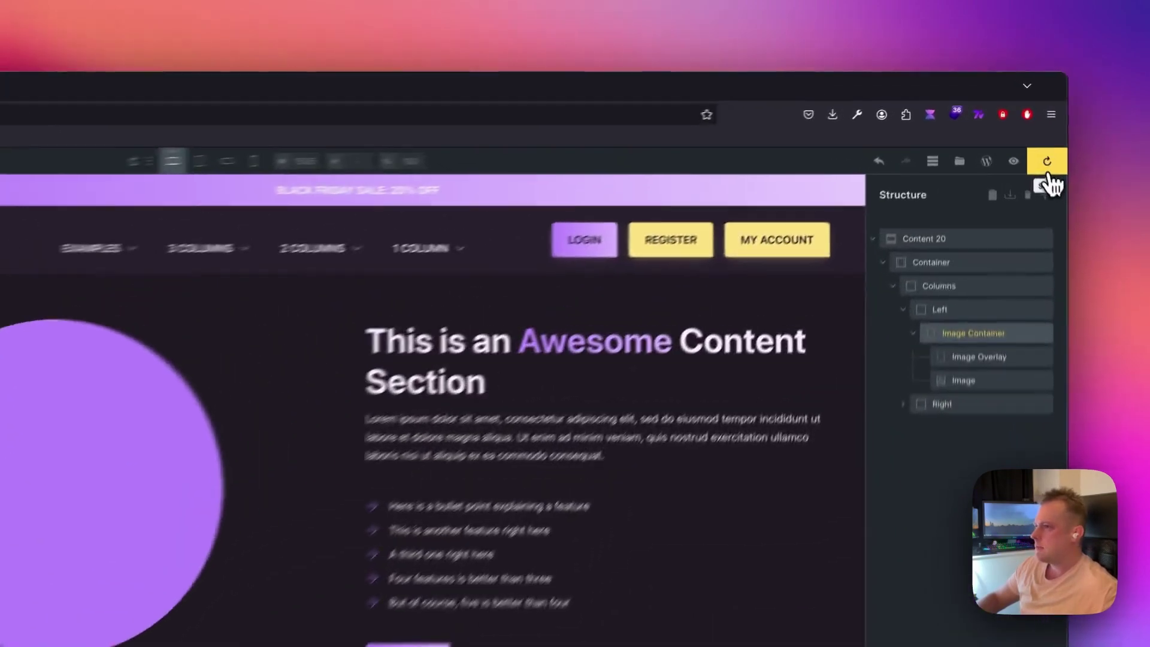
pyautogui.click(1021, 122)
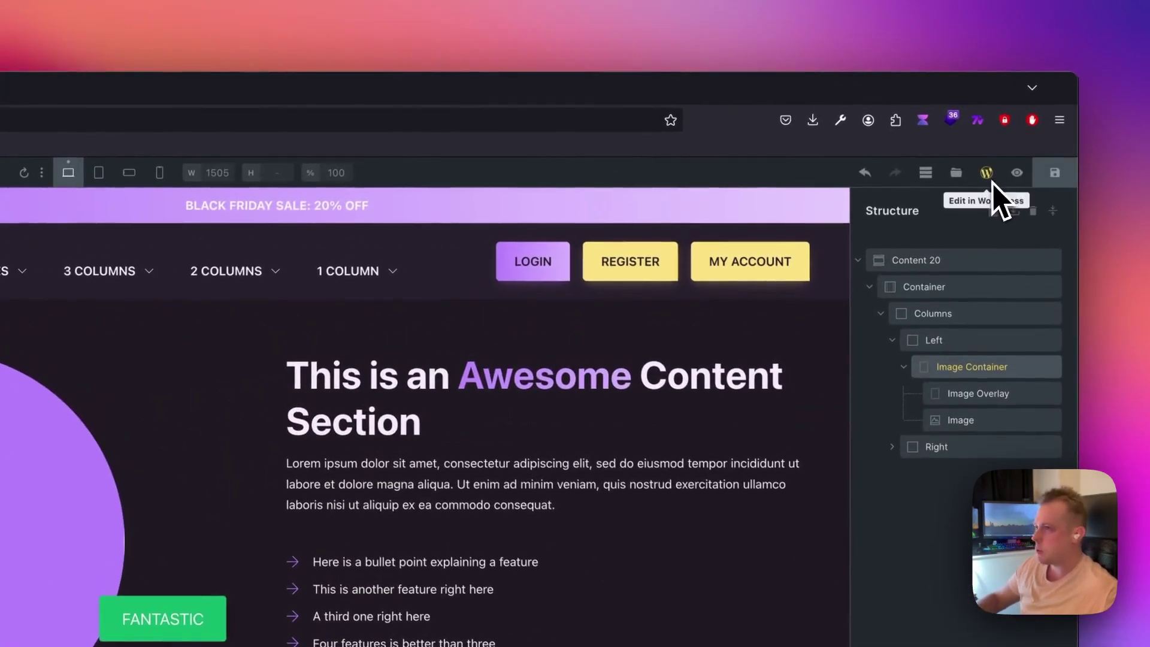
# Step: Switch to Motion.page in the WordPress admin and create a new timeline
pyautogui.keyDown('super'); pyautogui.click(988, 177); pyautogui.keyUp('super')
pyautogui.click(268, 98)
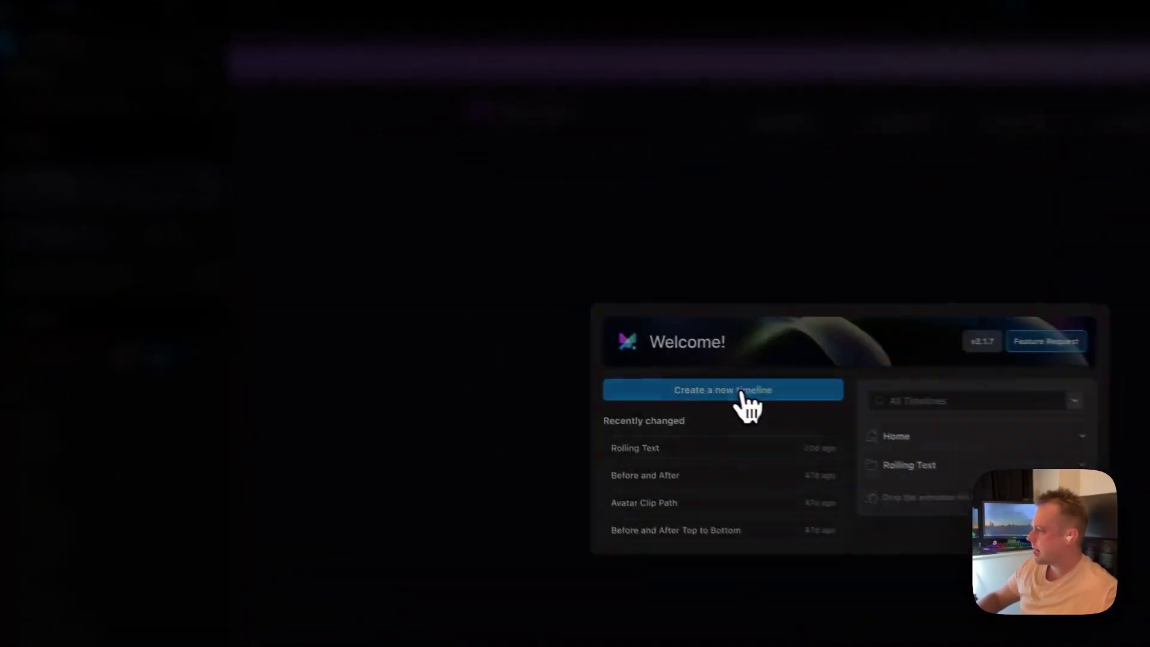
pyautogui.click(518, 325)
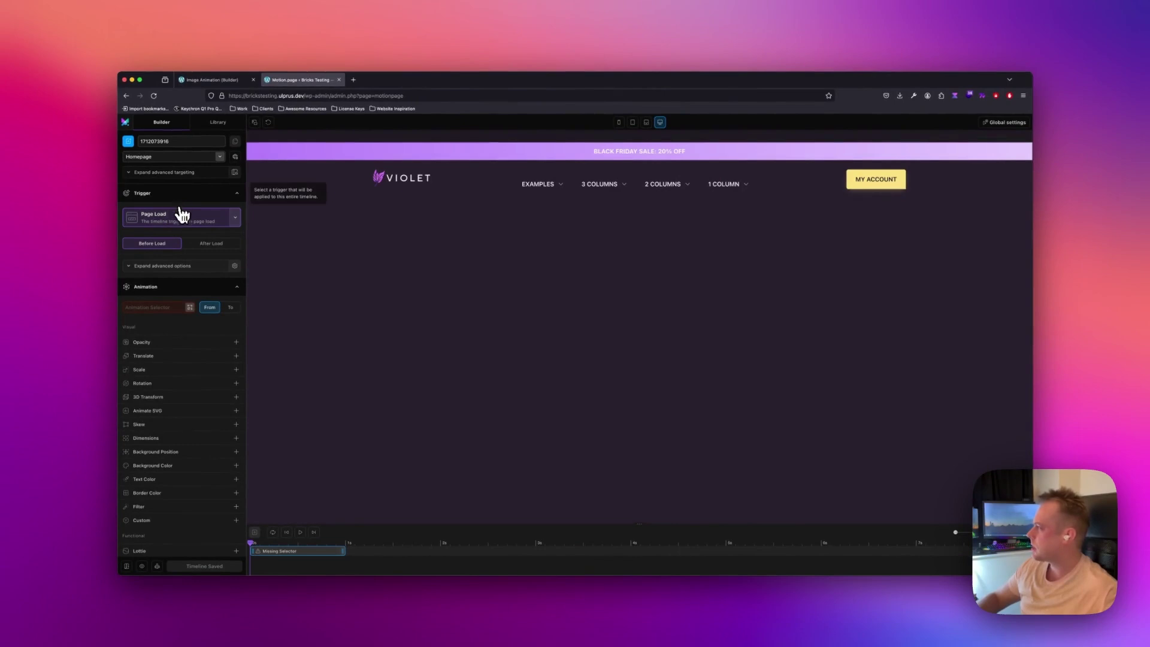
# Step: Rename the timeline as Image Animation and set its target page to Image Animation
pyautogui.doubleClick(159, 141)
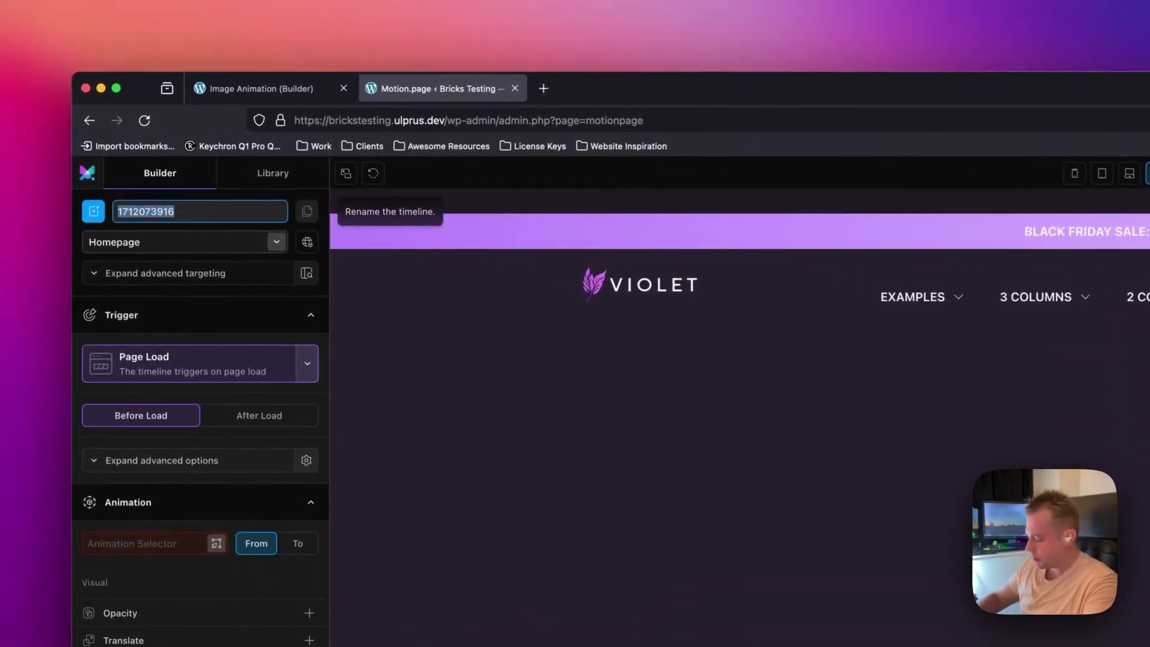
pyautogui.write('Image Animartion')
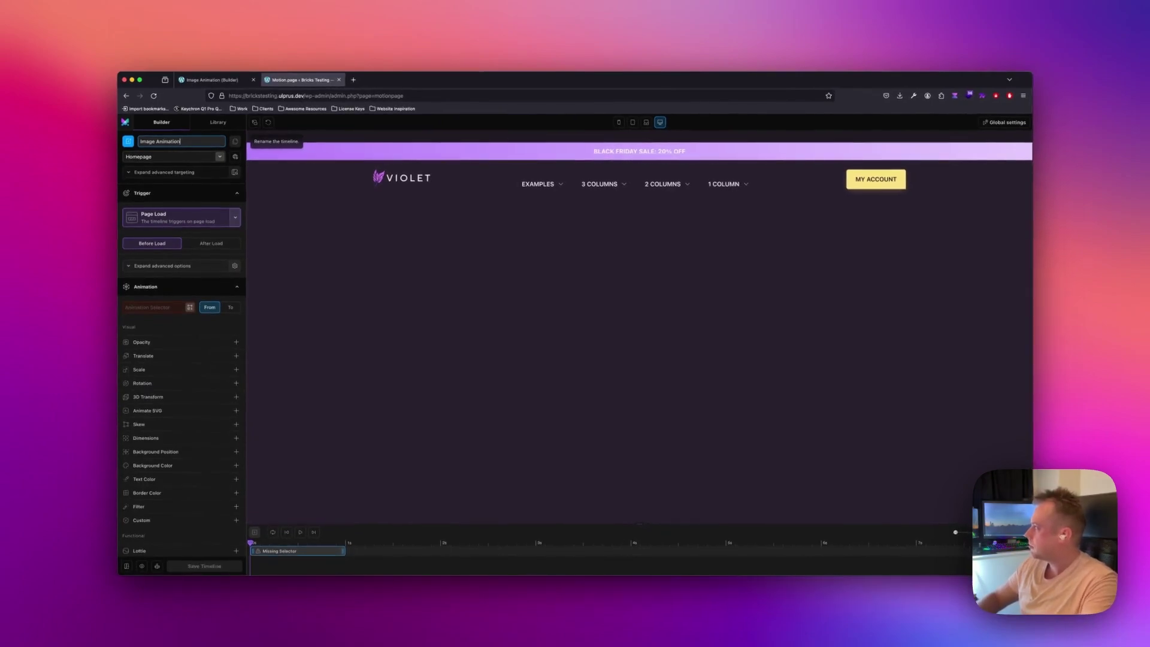
pyautogui.click(149, 157)
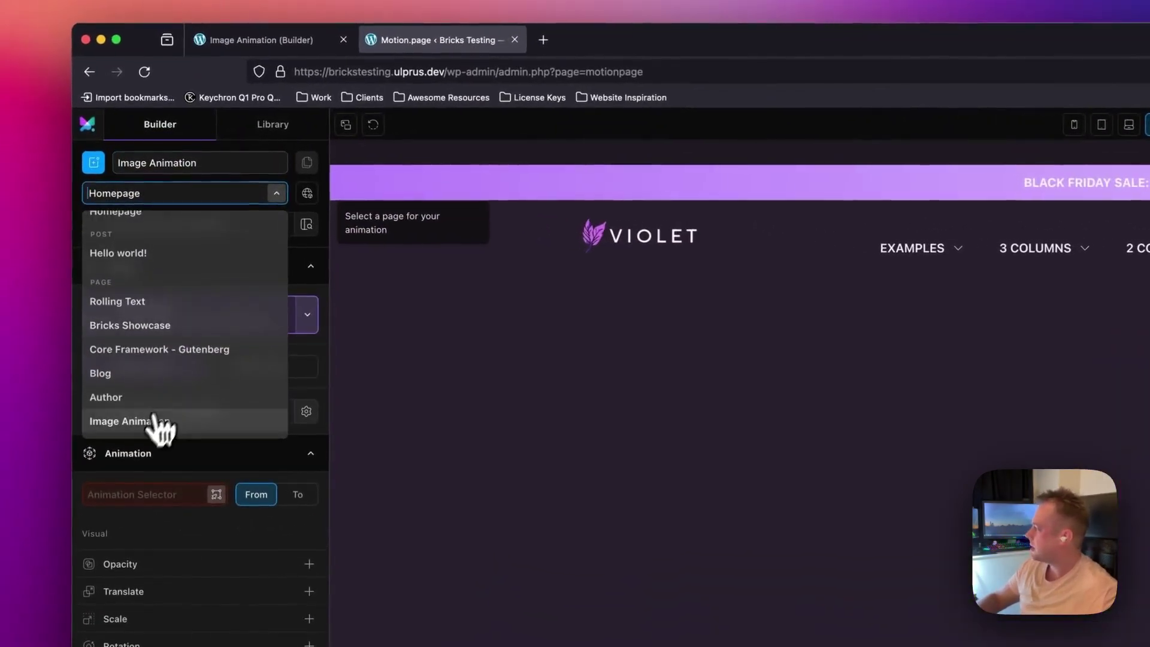
pyautogui.click(159, 422)
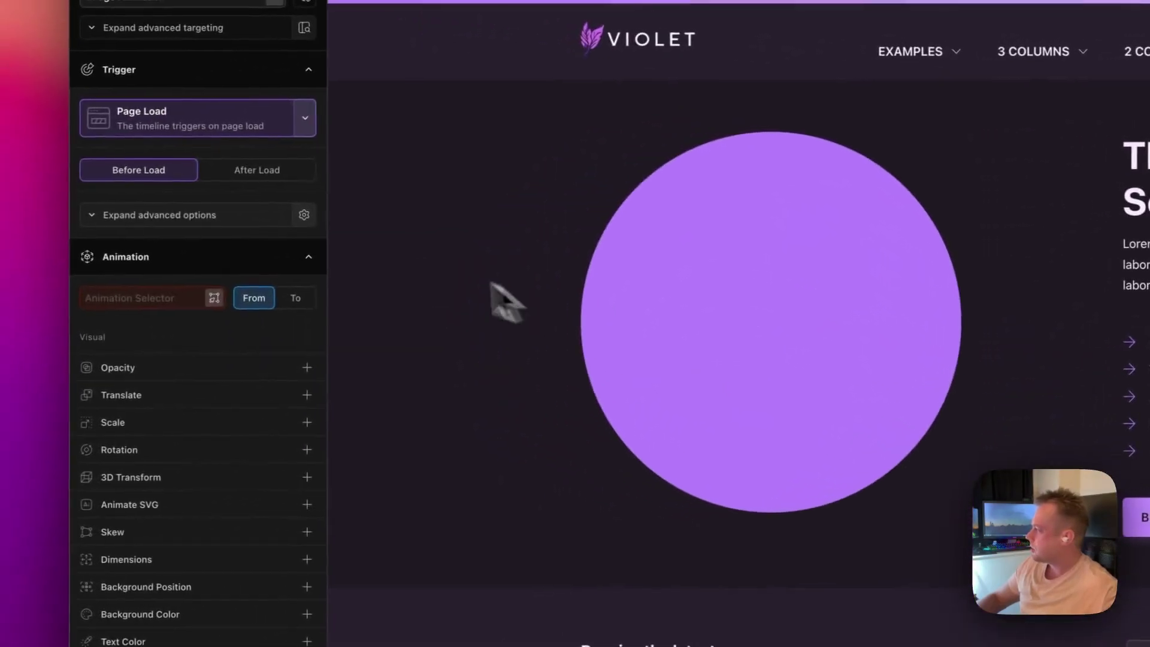
# Step: Set the animation selector to the class .mp-img-container
pyautogui.click(180, 298)
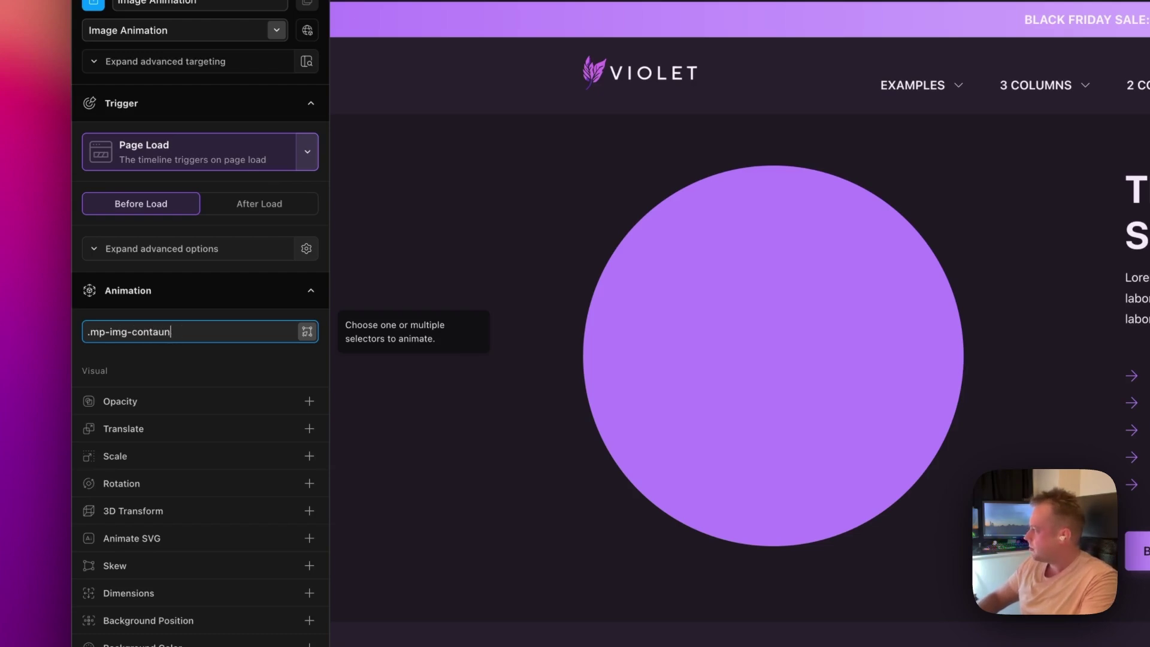
pyautogui.write('er')
pyautogui.press('Return')
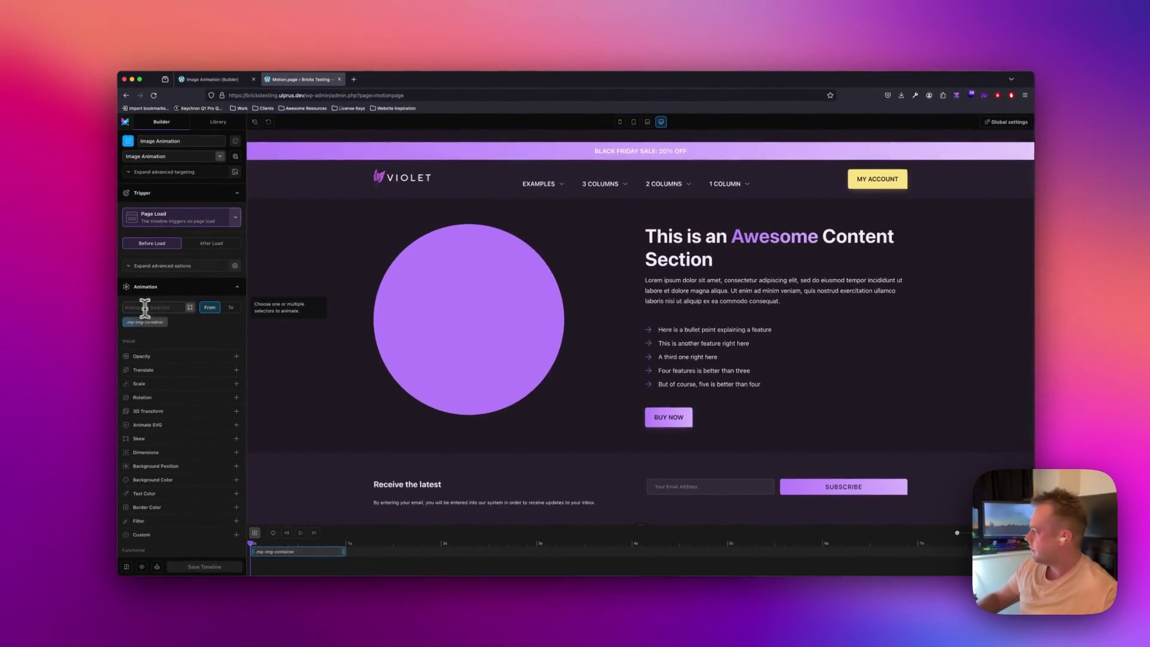
pyautogui.moveTo(143, 325)
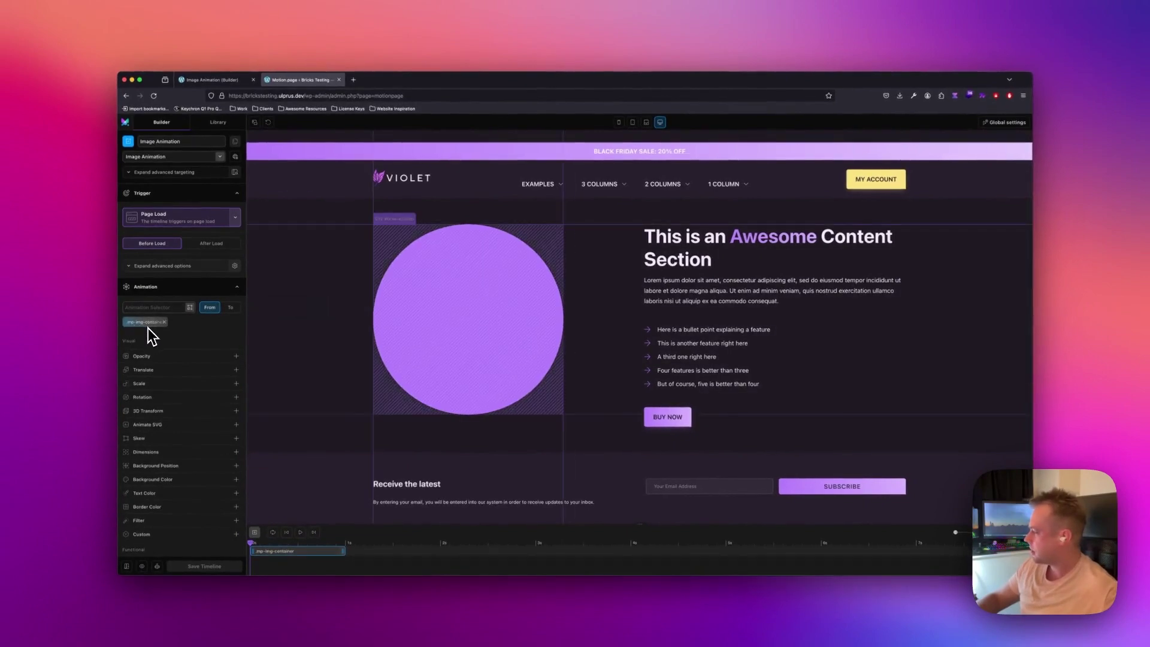
pyautogui.scroll(-3, 149, 328)
pyautogui.click(172, 406)
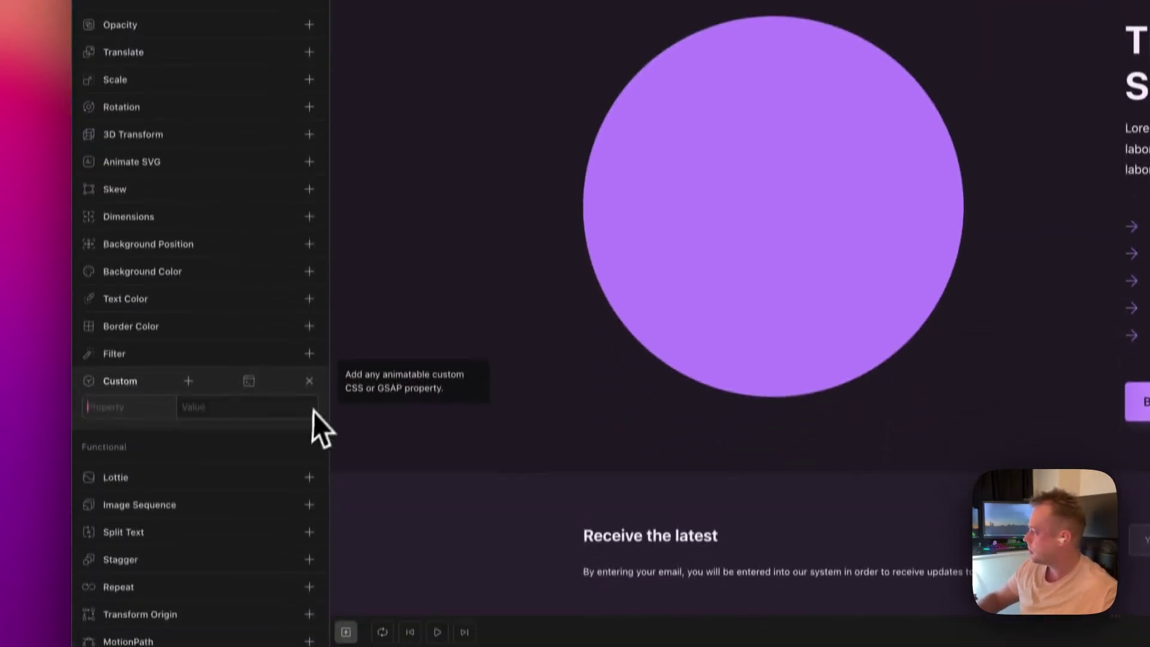
pyautogui.click(309, 636)
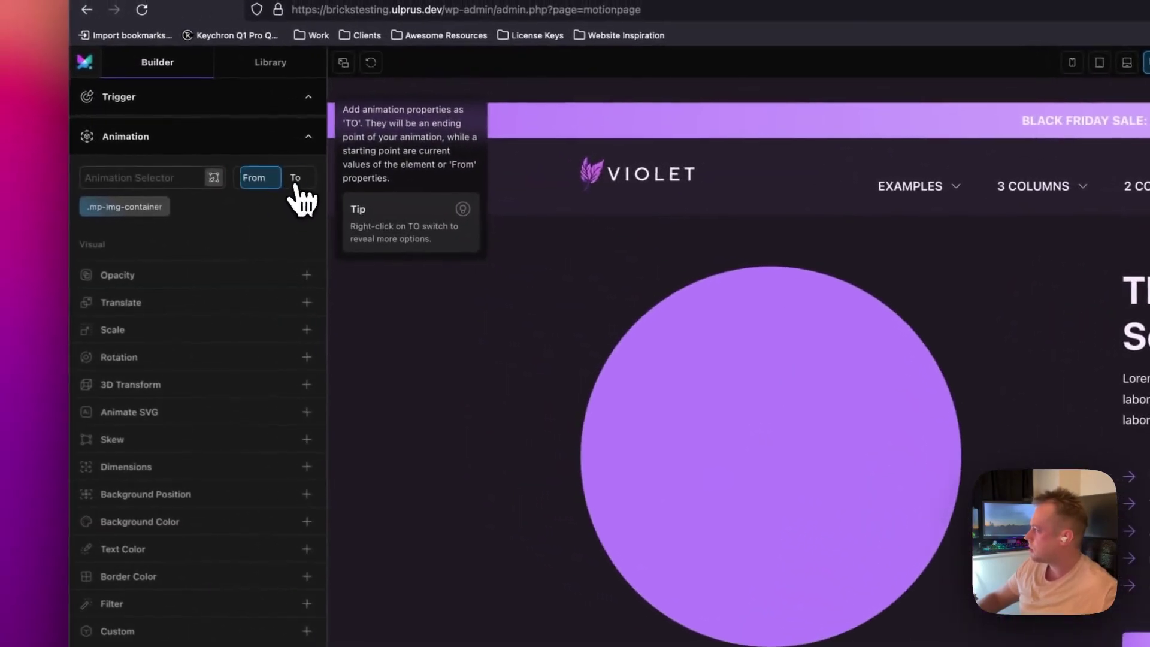
# Step: Add a custom To property clip-path with the value circle(200%) to the container animation and preview the timeline
pyautogui.click(90, 113)
pyautogui.click(101, 566)
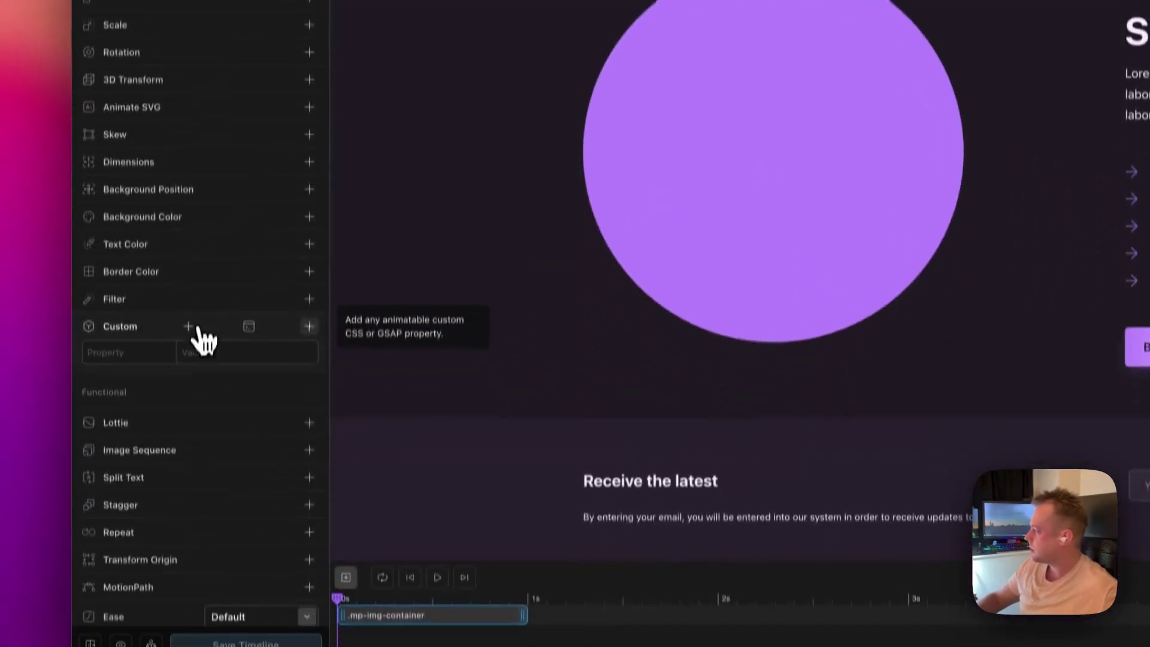
pyautogui.click(136, 353)
pyautogui.write('c')
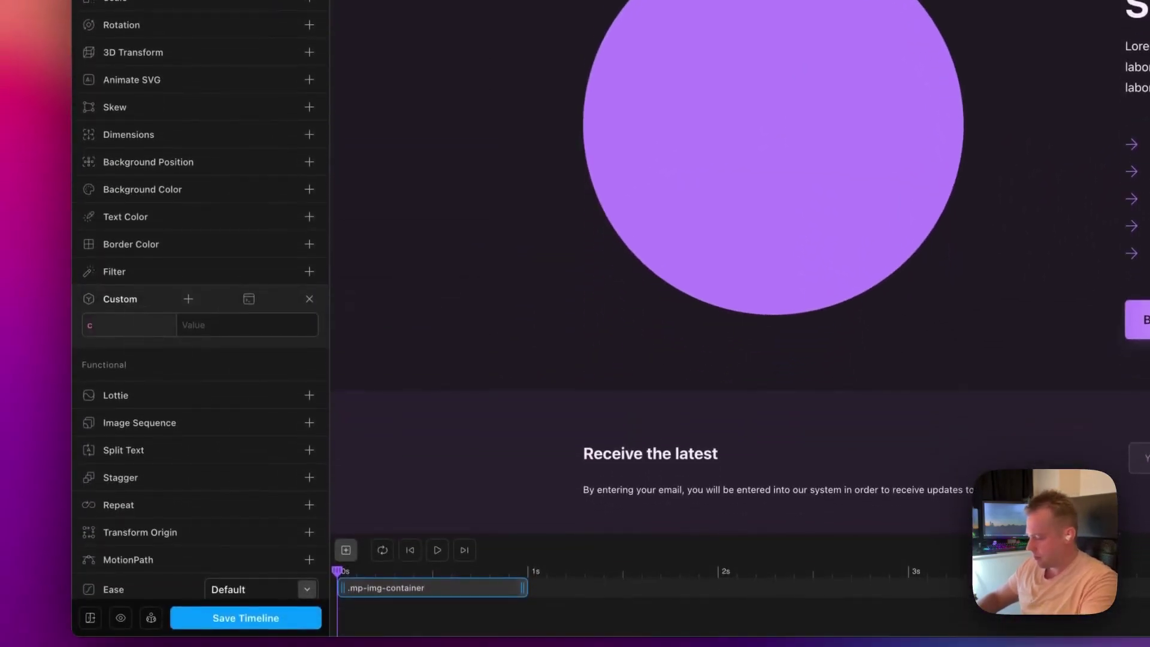
pyautogui.write('lip-path')
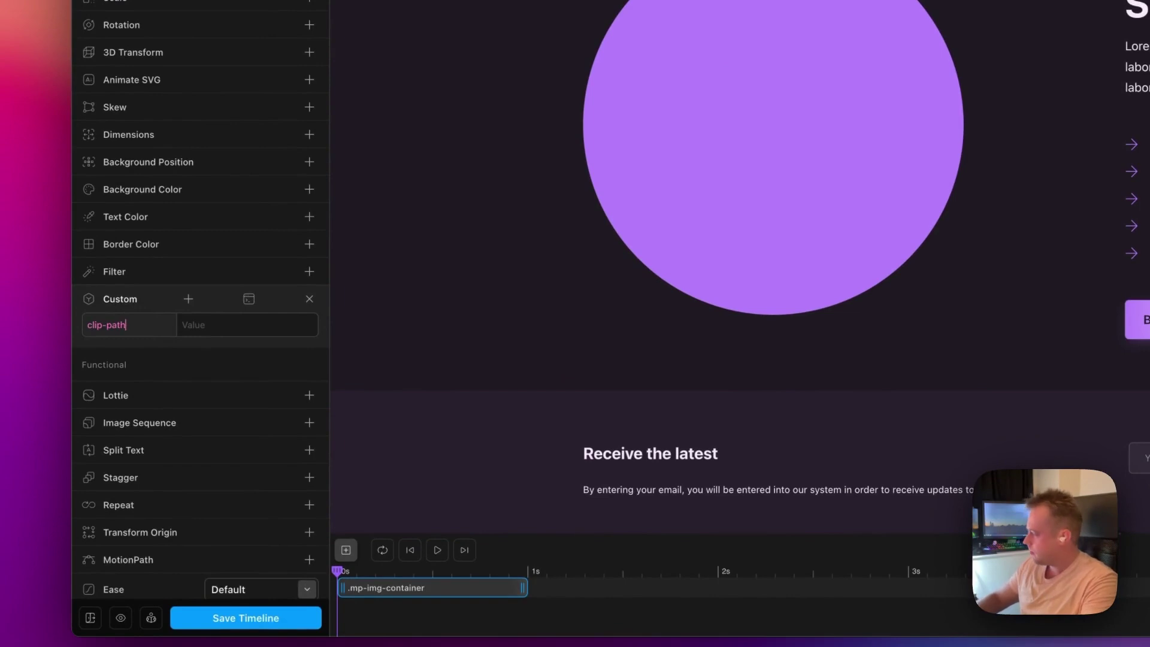
pyautogui.click(182, 325)
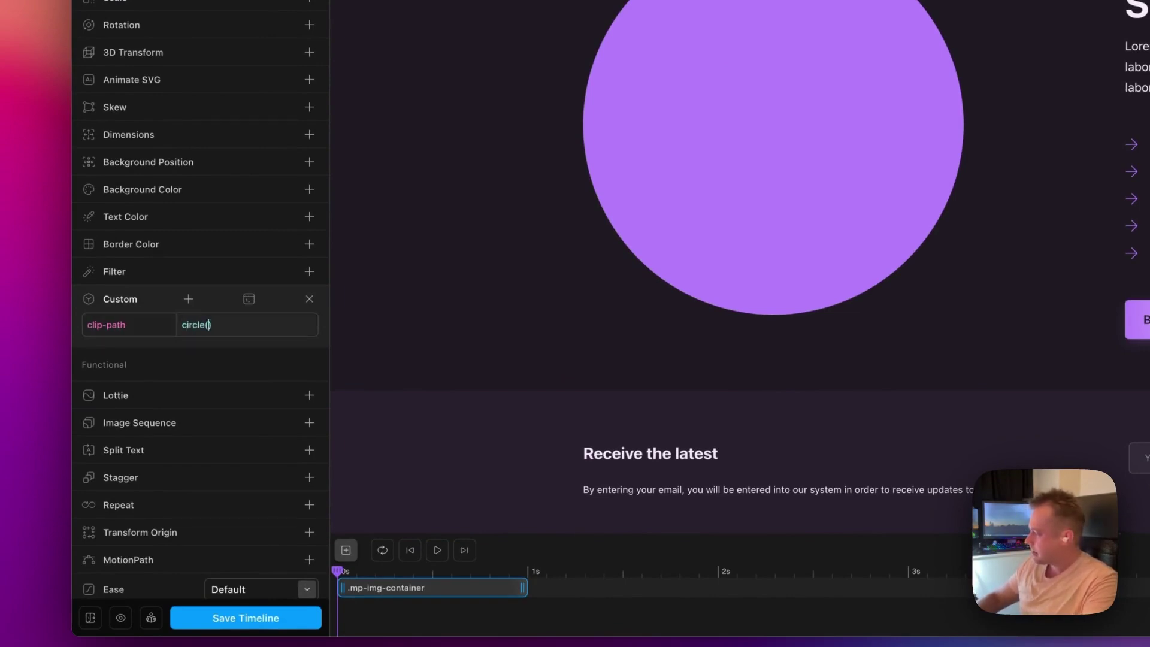
pyautogui.write('circle(200%')
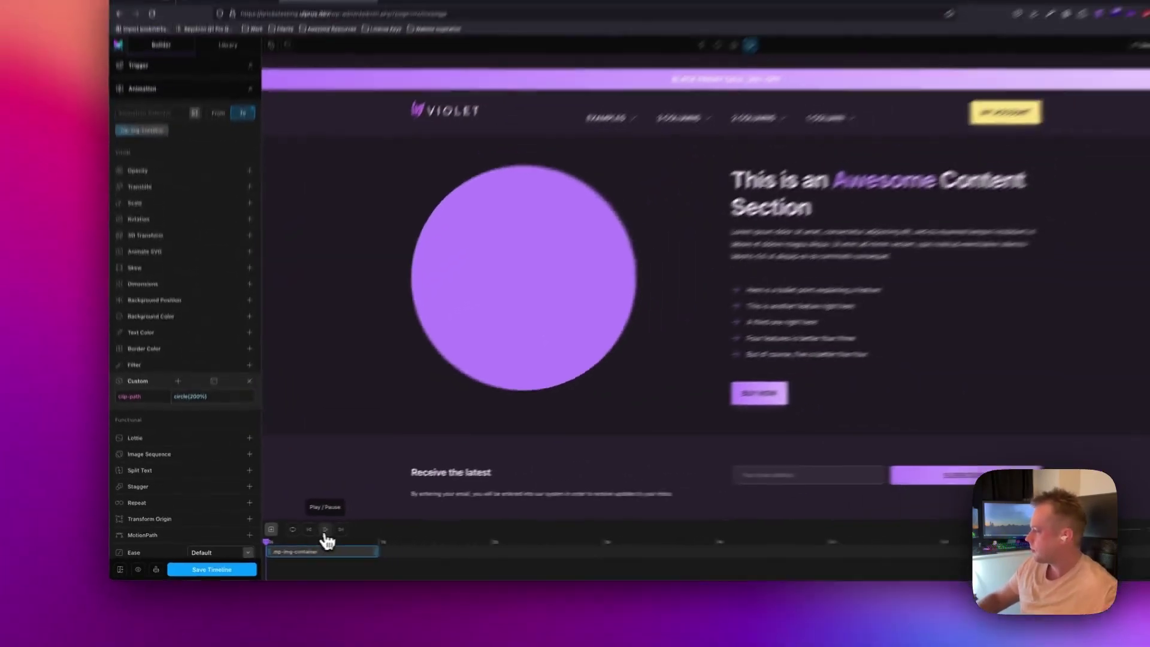
pyautogui.click(325, 530)
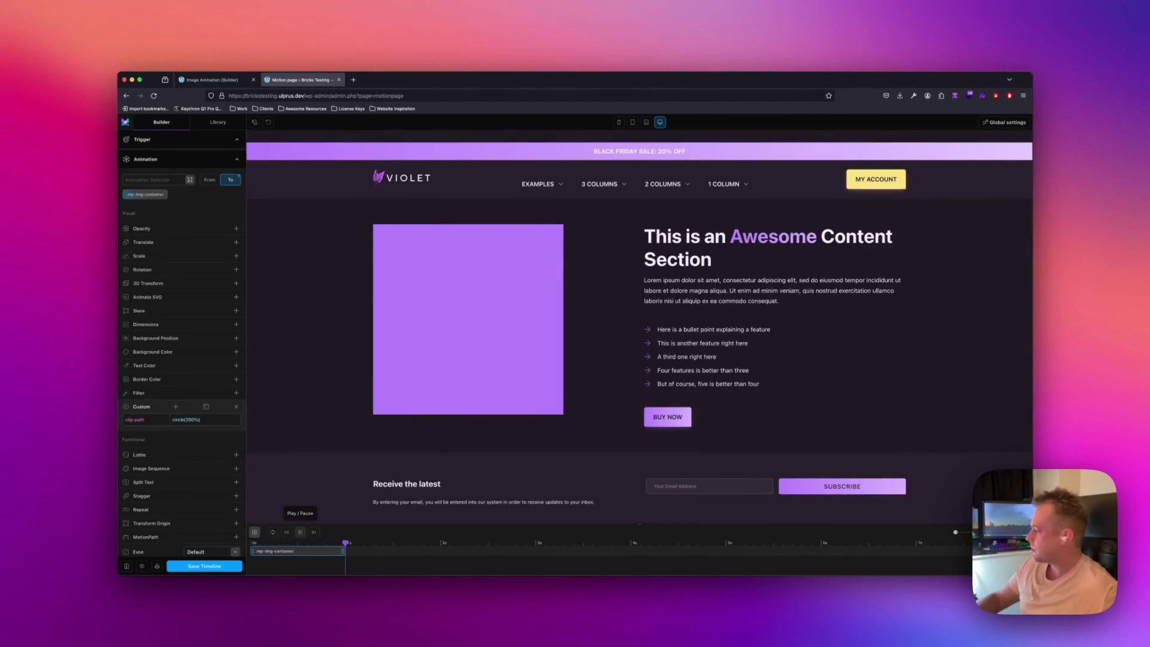
pyautogui.click(300, 532)
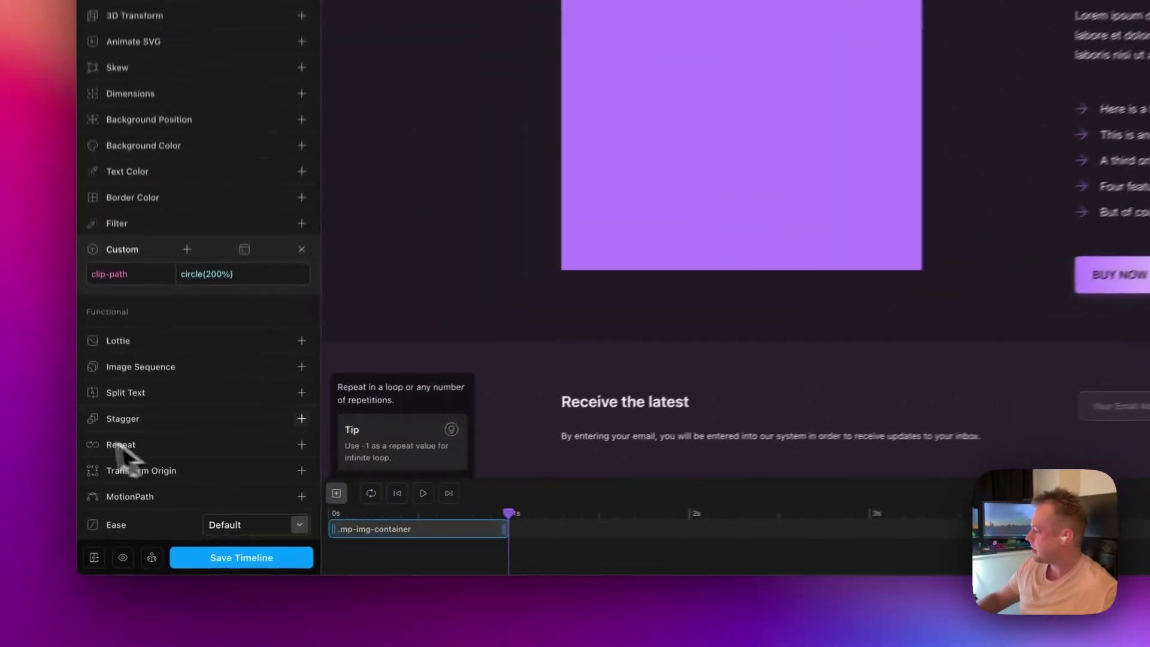
# Step: Set the ease of the container animation to None and play the timeline
pyautogui.scroll(-3, 134, 507)
pyautogui.click(236, 397)
pyautogui.scroll(-3, 248, 360)
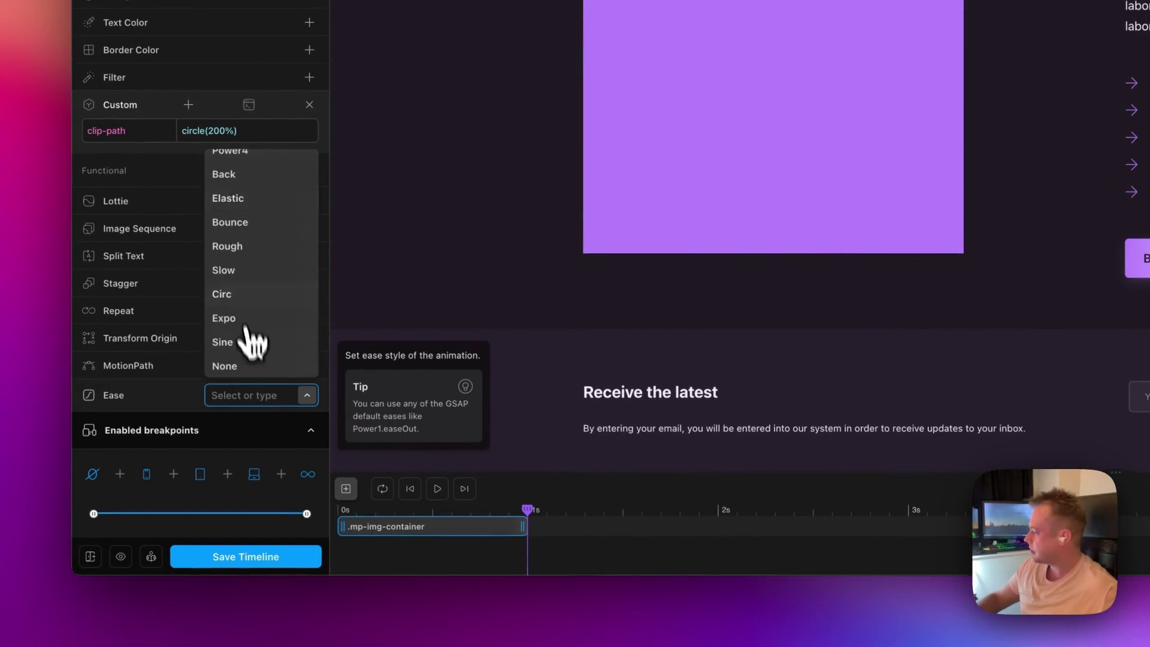
pyautogui.click(255, 368)
pyautogui.click(437, 488)
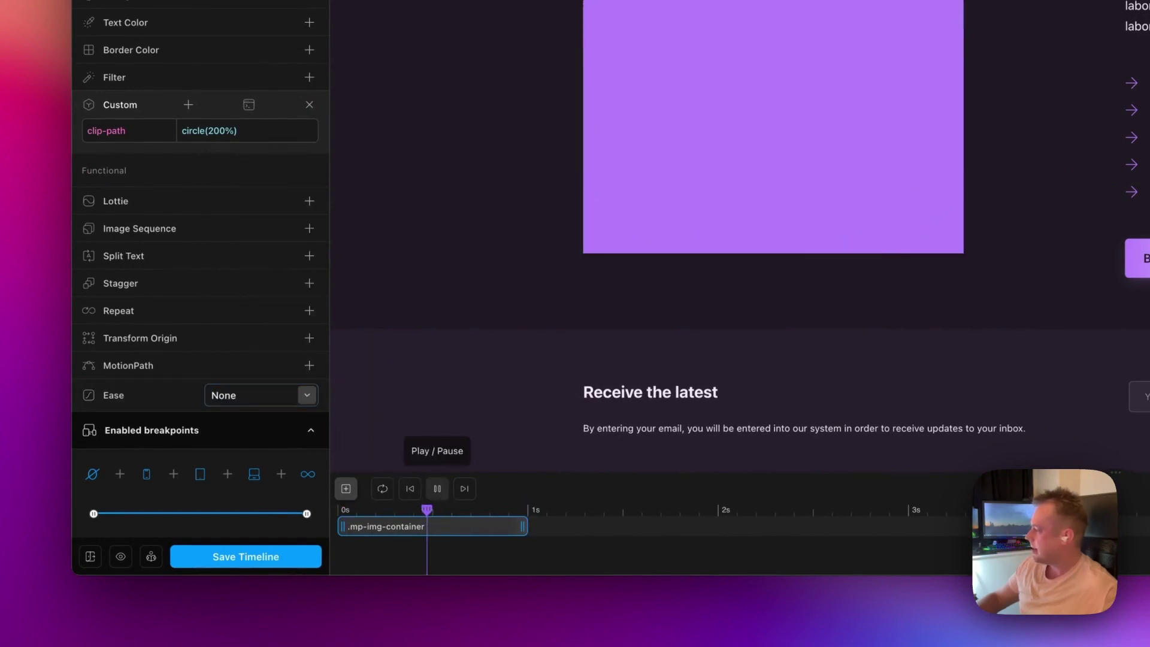
# Step: Change the custom clip-path end value of the container animation to circle(100%)
pyautogui.click(214, 234)
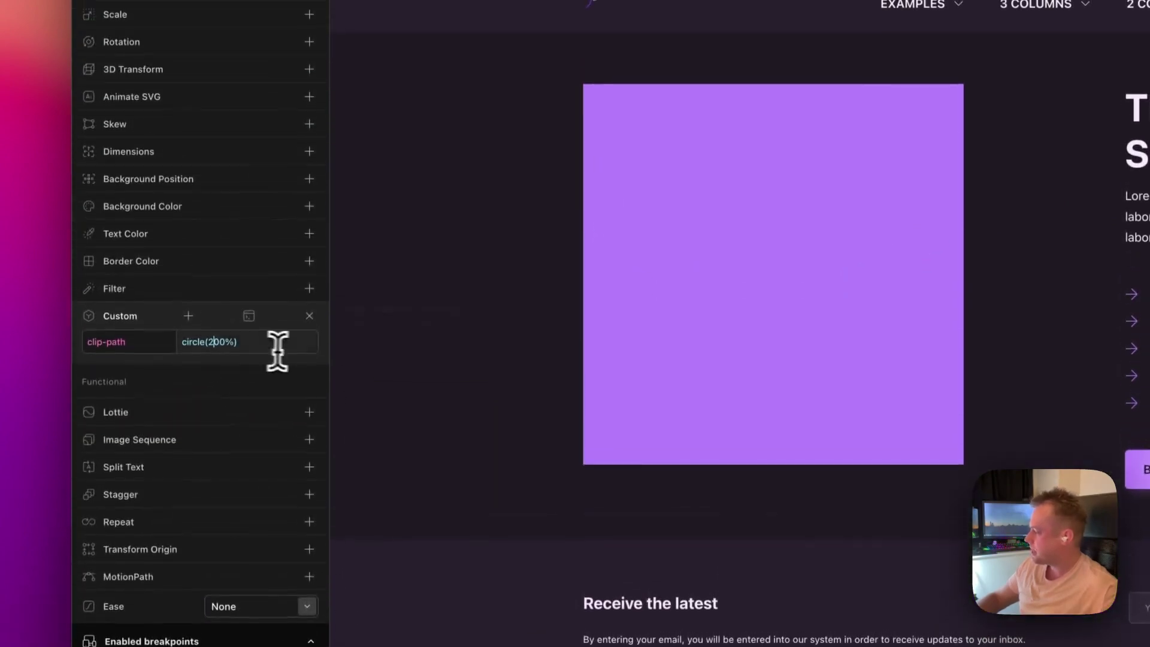
pyautogui.press('BackSpace')
pyautogui.write('1')
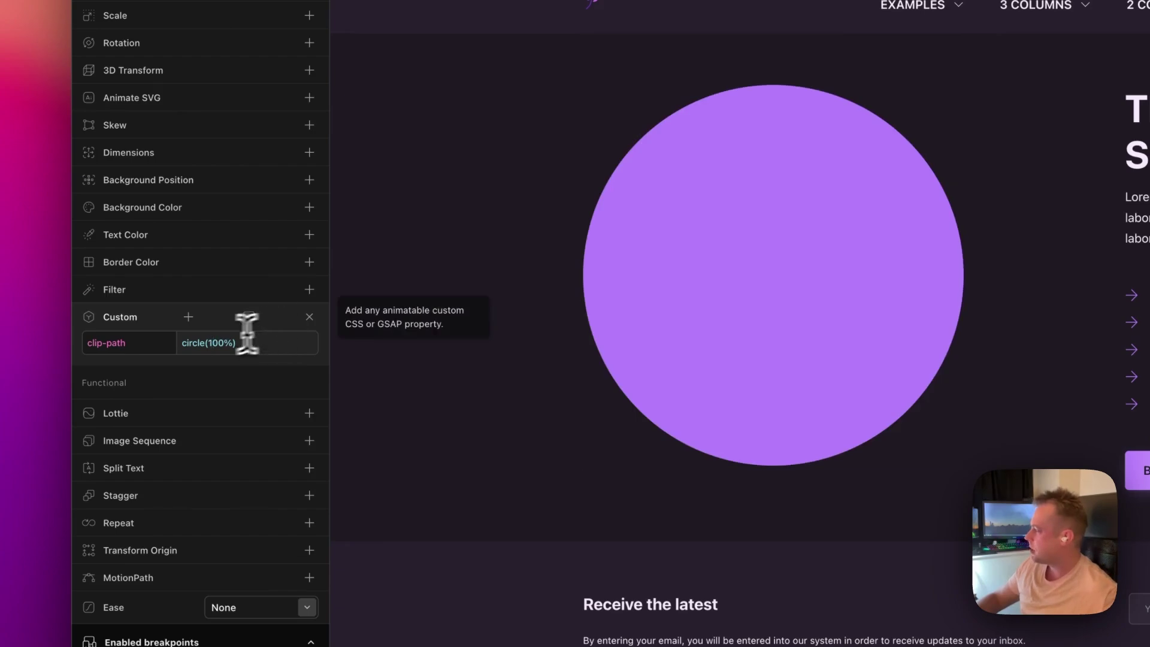
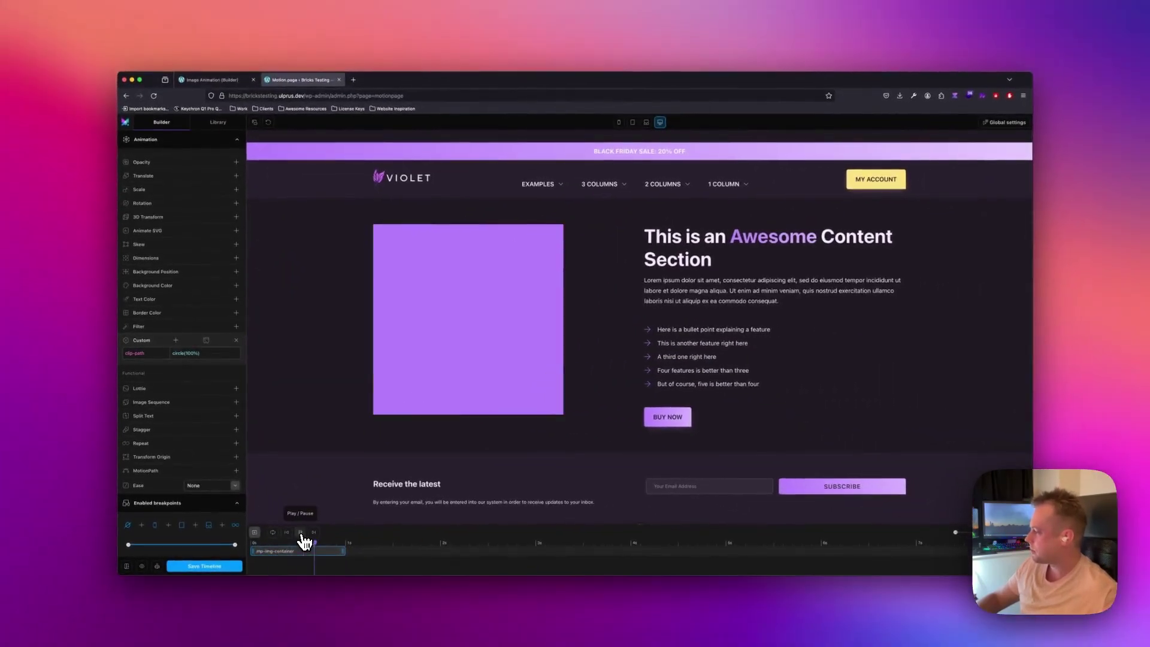
# Step: Replay the timeline several times to check the container's clip-path reveal
pyautogui.click(300, 532)
pyautogui.click(300, 532)
pyautogui.click(300, 532)
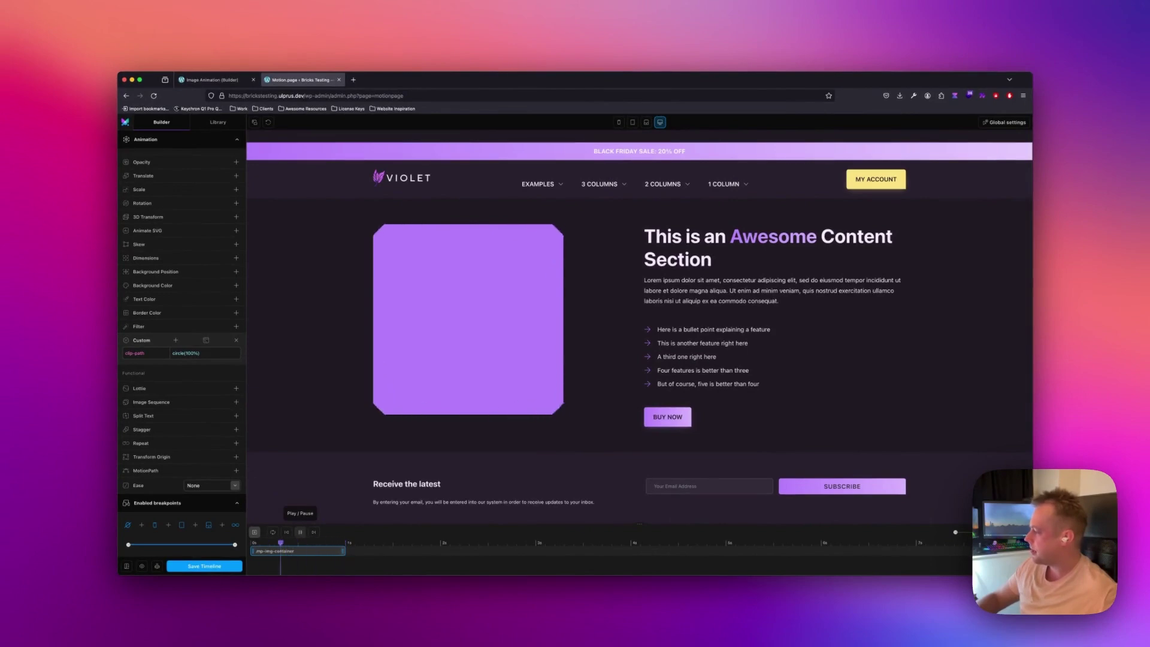
pyautogui.click(300, 532)
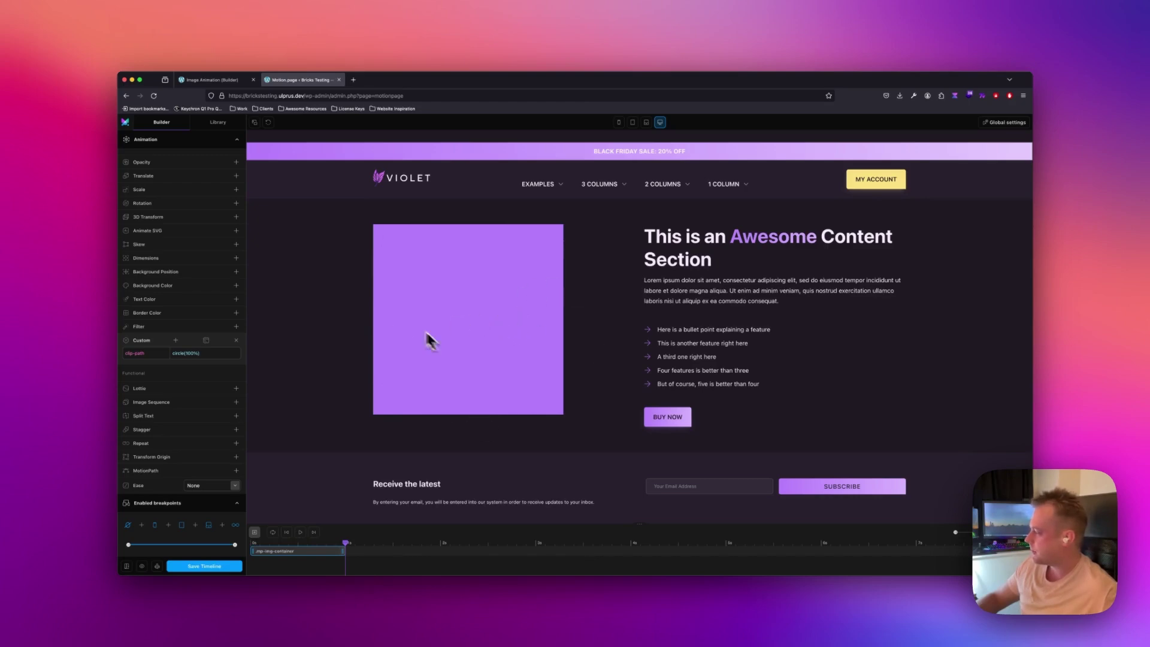
# Step: Add a second animation to the timeline and set its selector to the class .mp-img-overlay
pyautogui.click(254, 532)
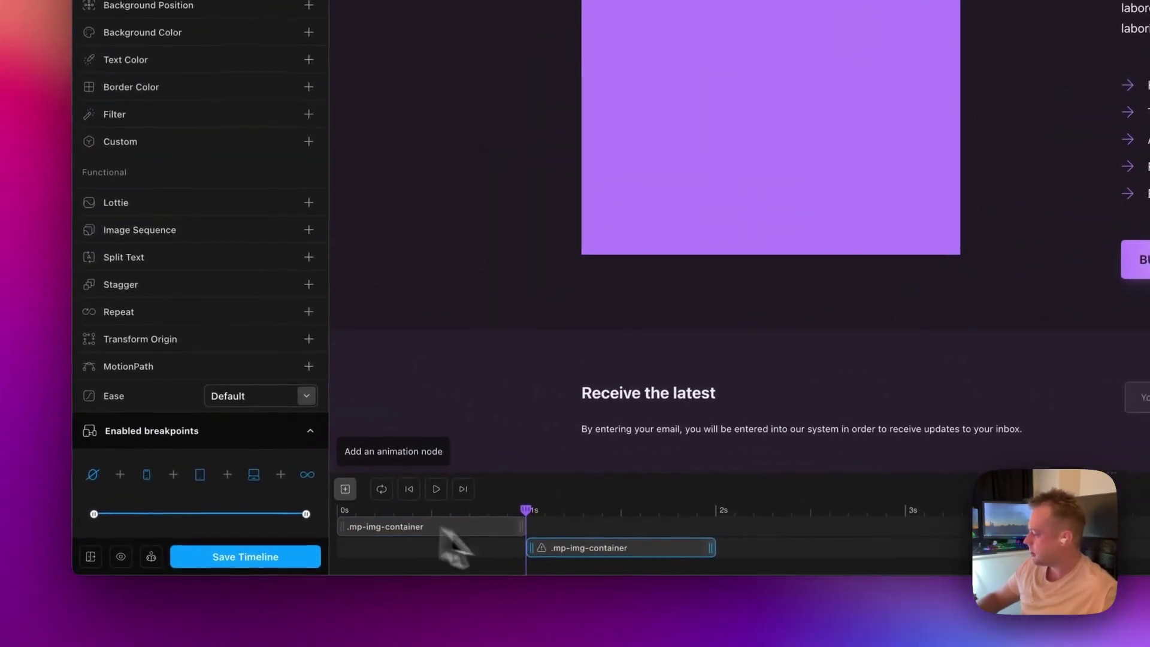
pyautogui.moveTo(588, 547); pyautogui.dragTo(388, 549)
pyautogui.scroll(4, 90, 100)
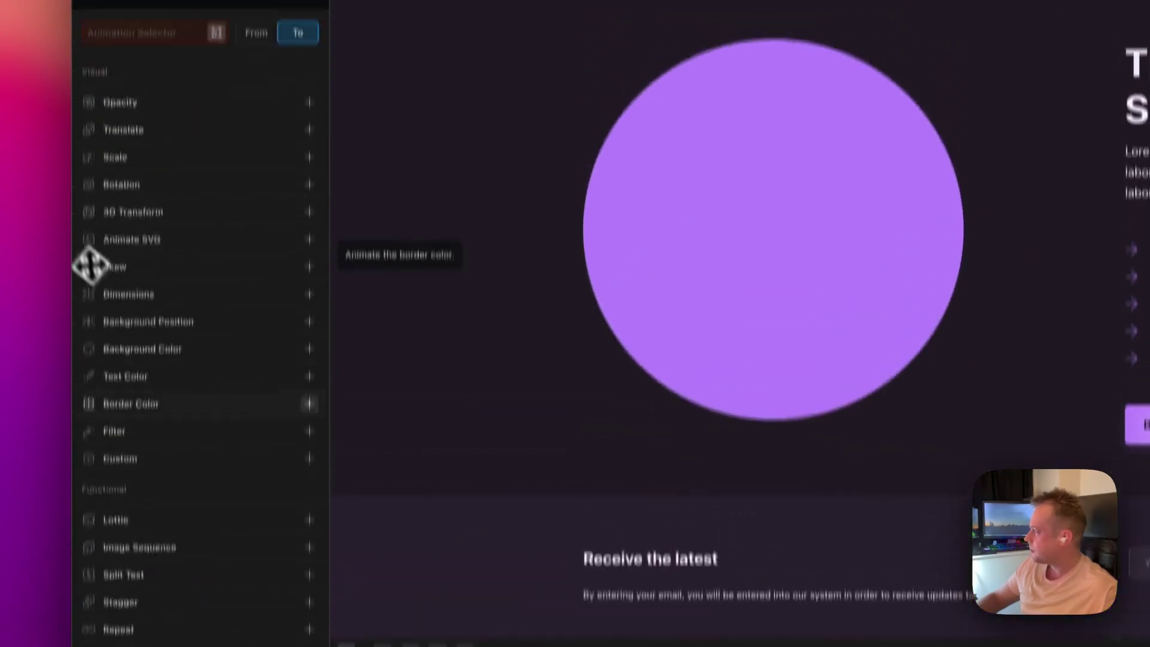
pyautogui.click(129, 190)
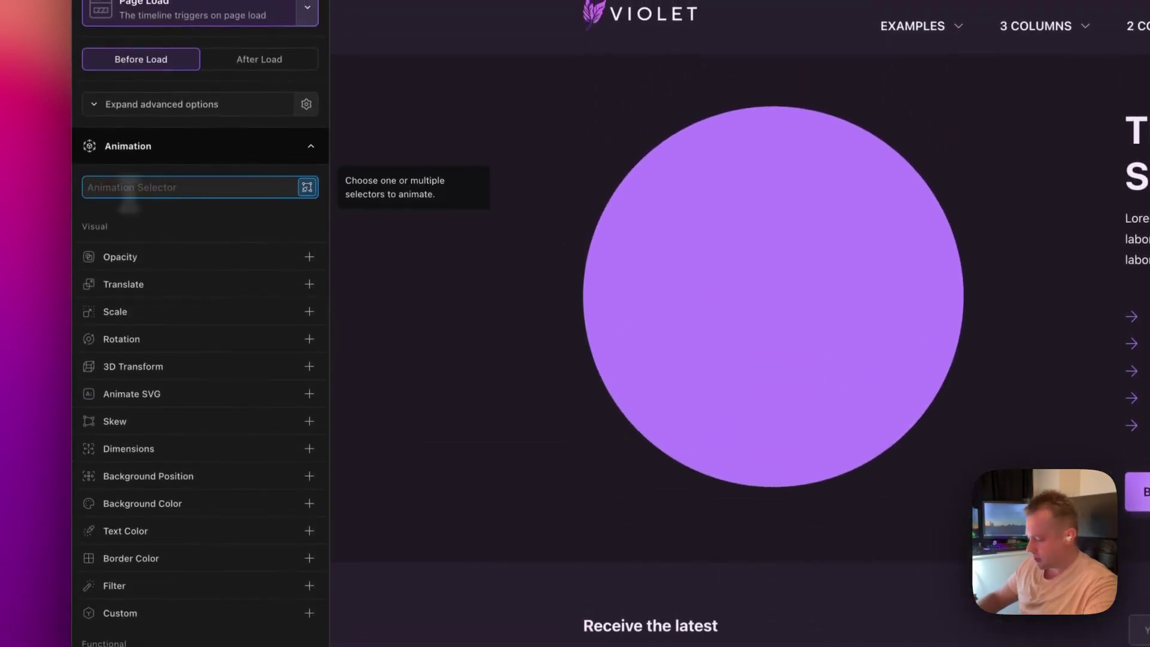
pyautogui.write('.mp-img-overlat')
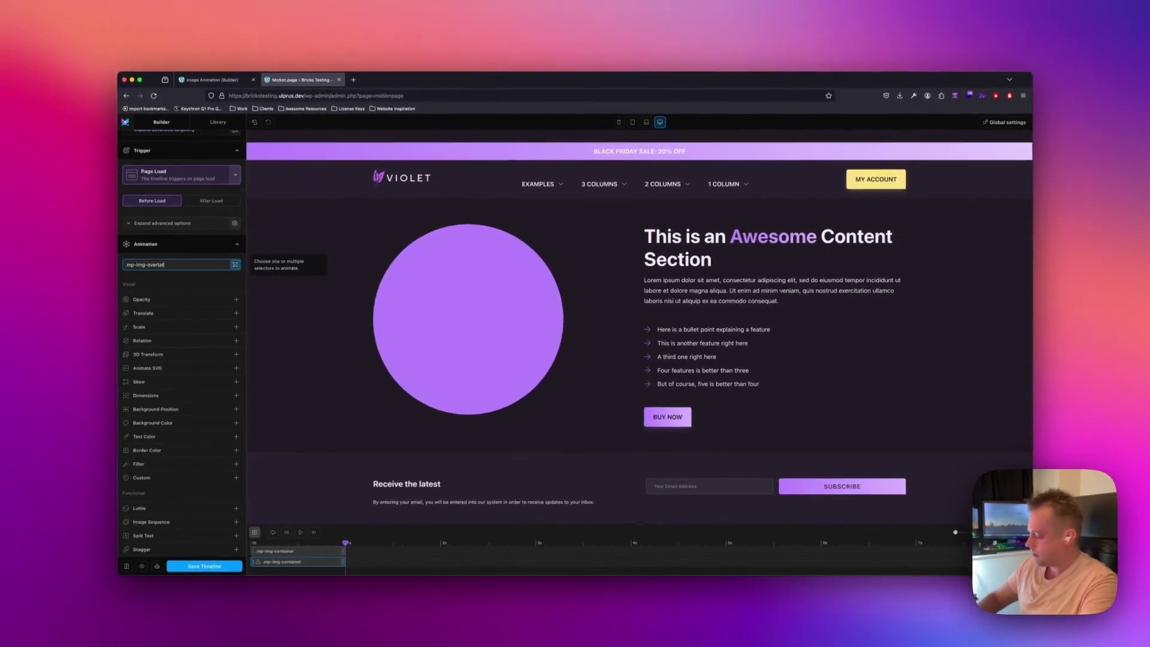
pyautogui.press('BackSpace')
pyautogui.write('y')
pyautogui.press('Return')
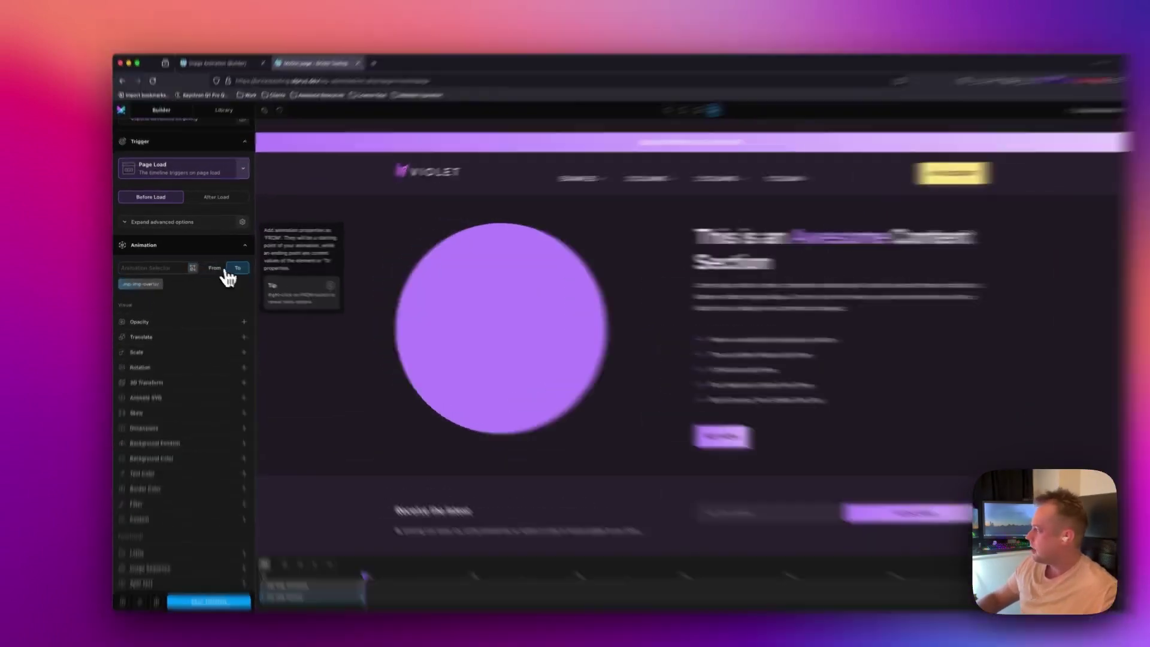
# Step: Add a To Translate property to the overlay animation with X set to -100%
pyautogui.click(219, 267)
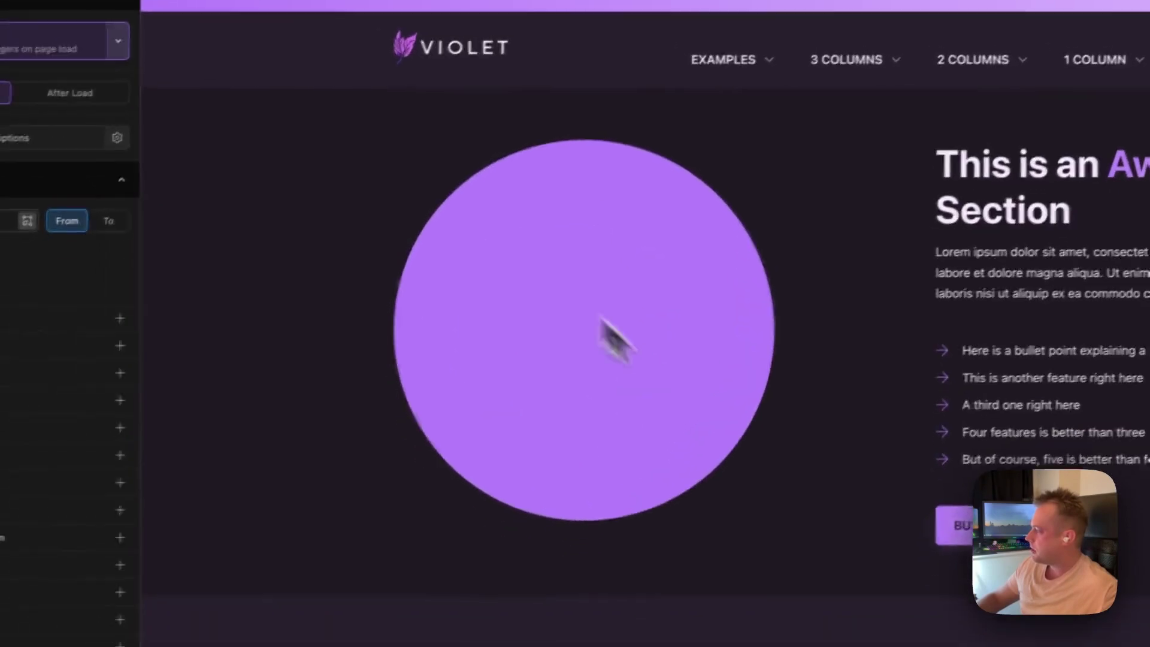
pyautogui.click(109, 221)
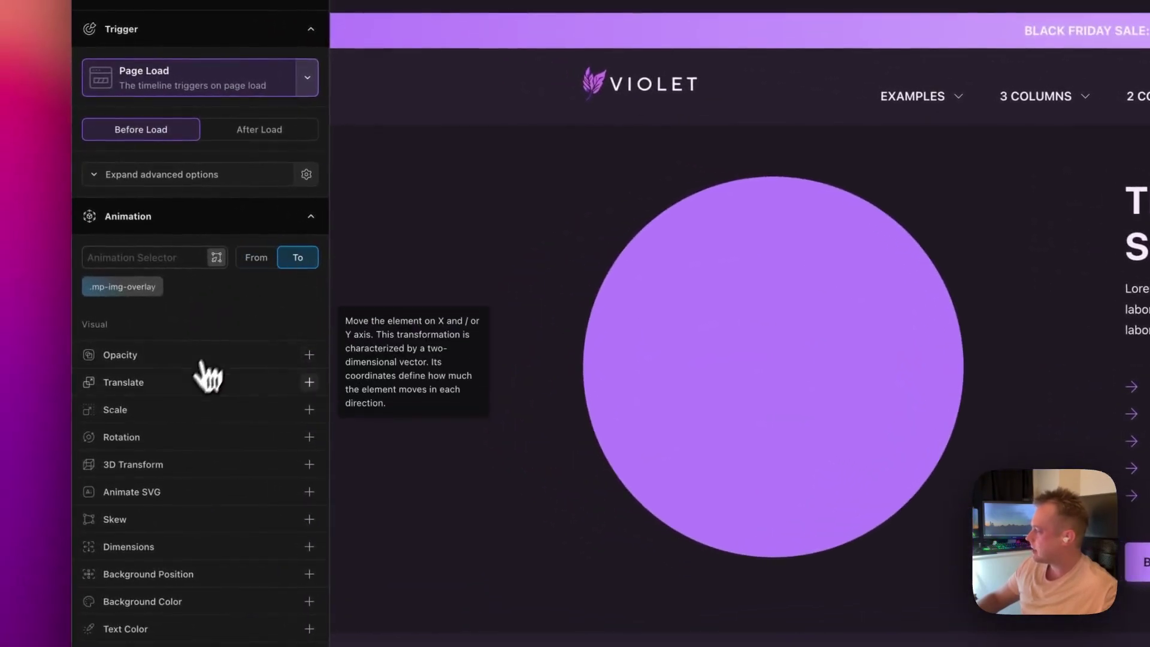
pyautogui.click(197, 378)
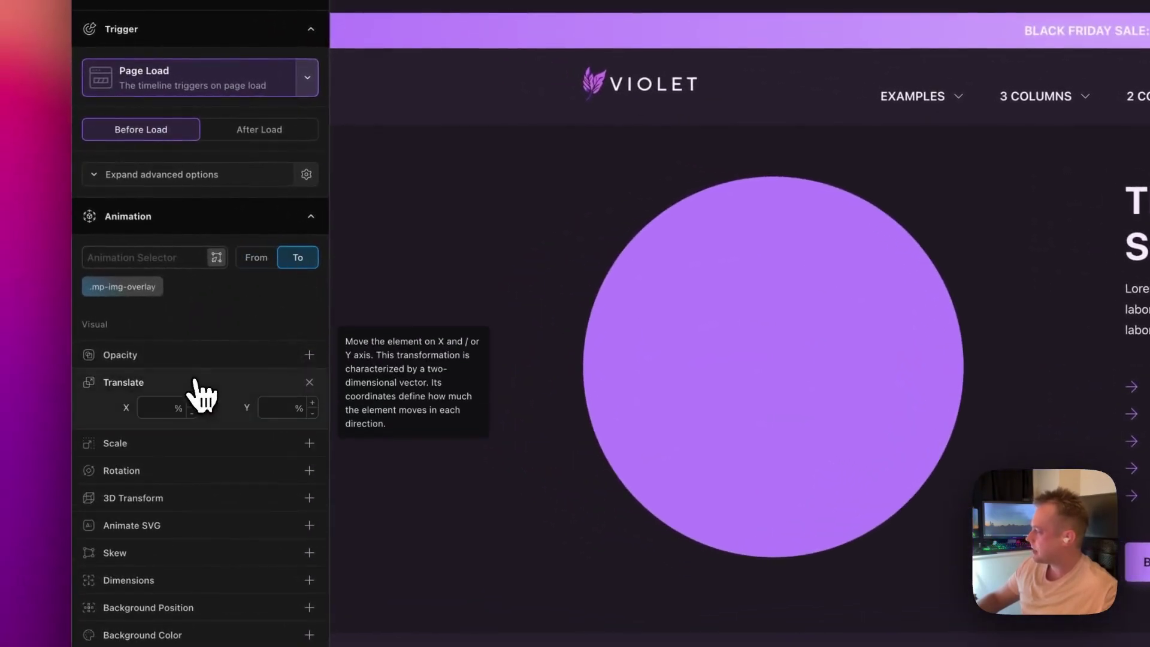
pyautogui.click(160, 408)
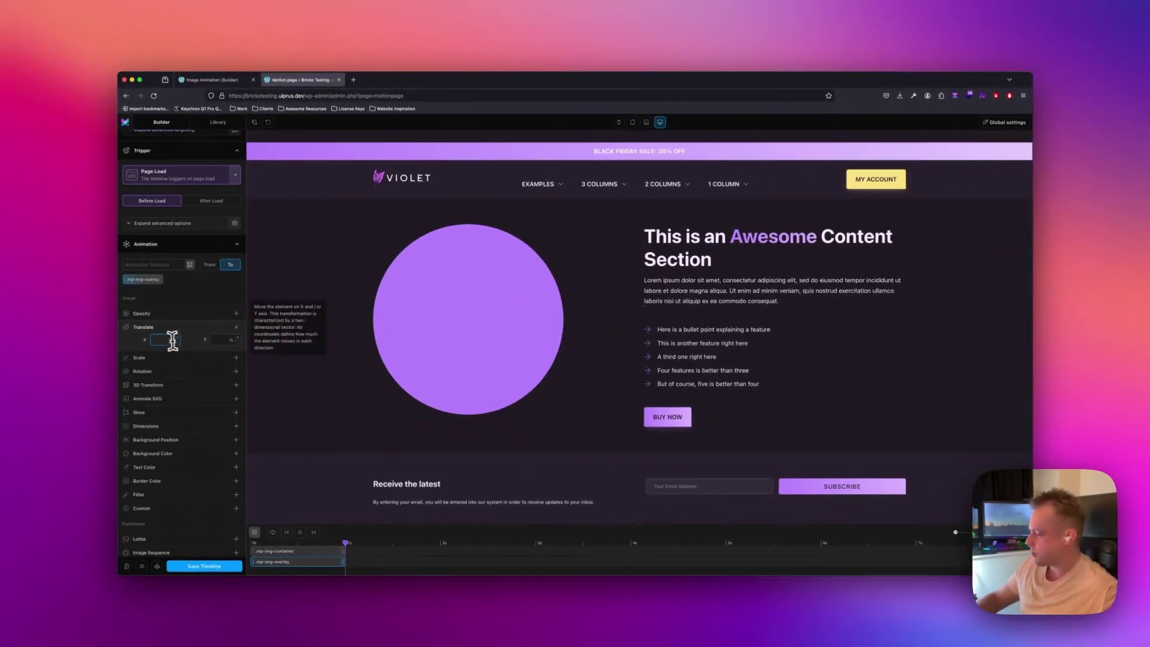
pyautogui.write('-100')
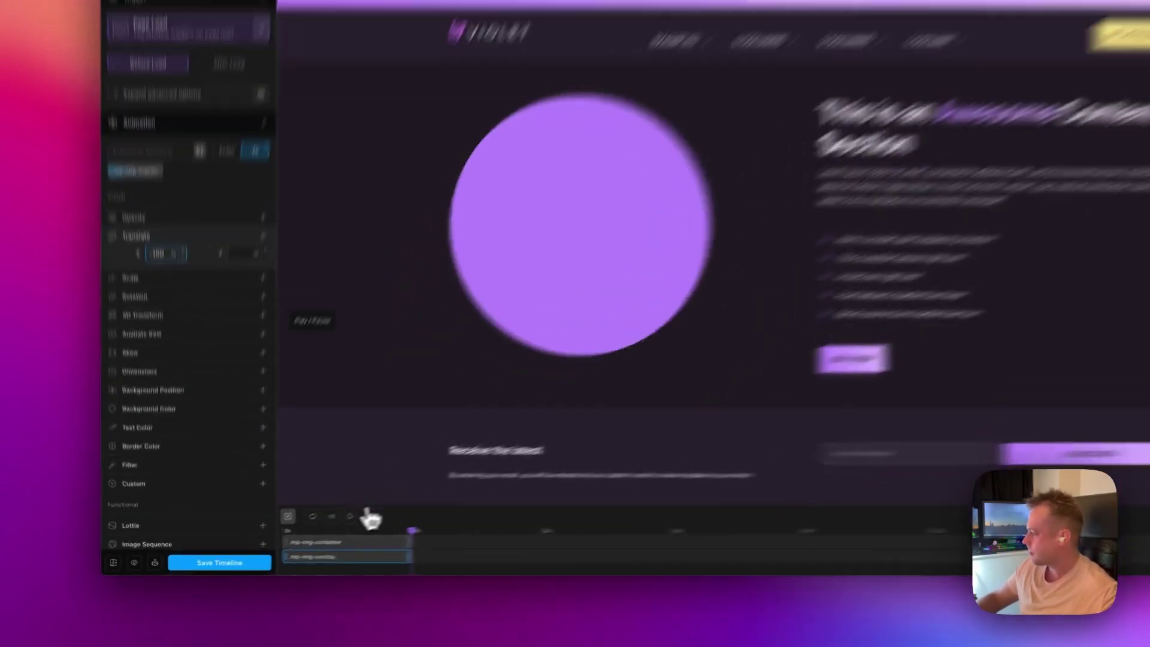
# Step: Play the timeline repeatedly to examine how the overlay slides across the image container
pyautogui.click(300, 532)
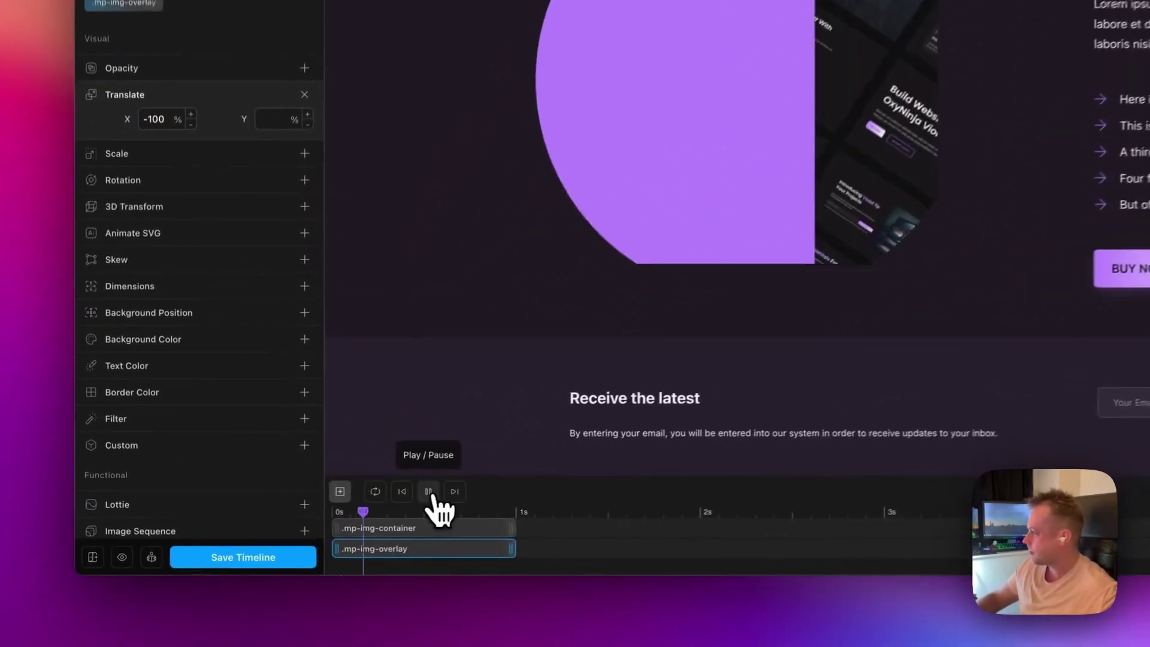
pyautogui.click(438, 490)
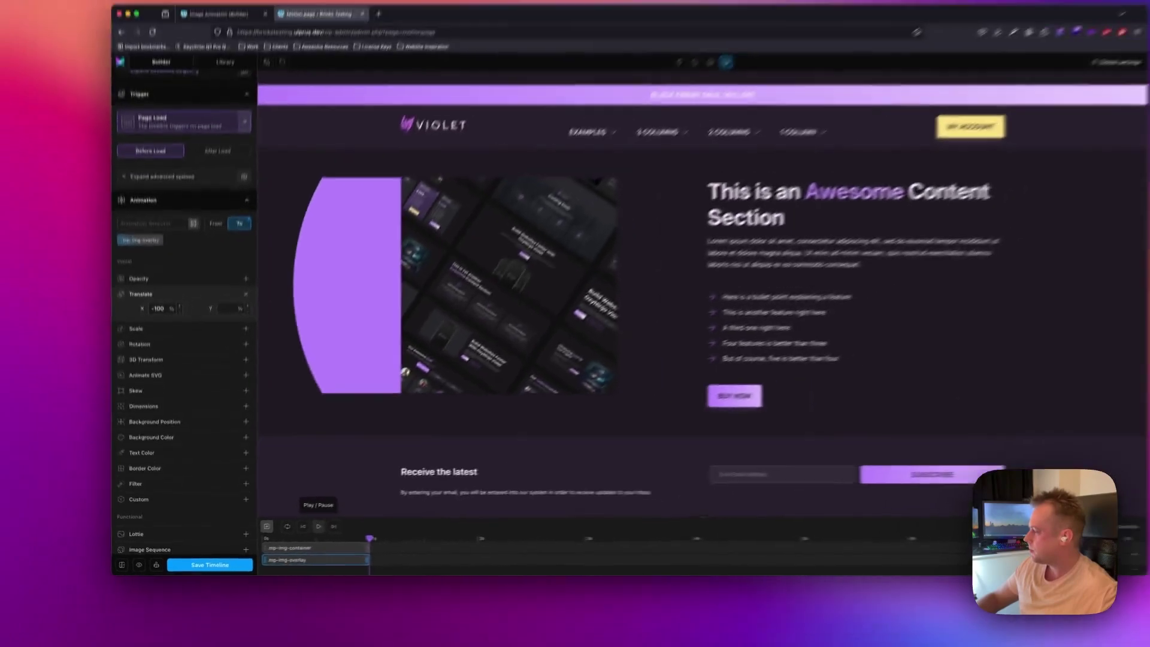
pyautogui.click(318, 526)
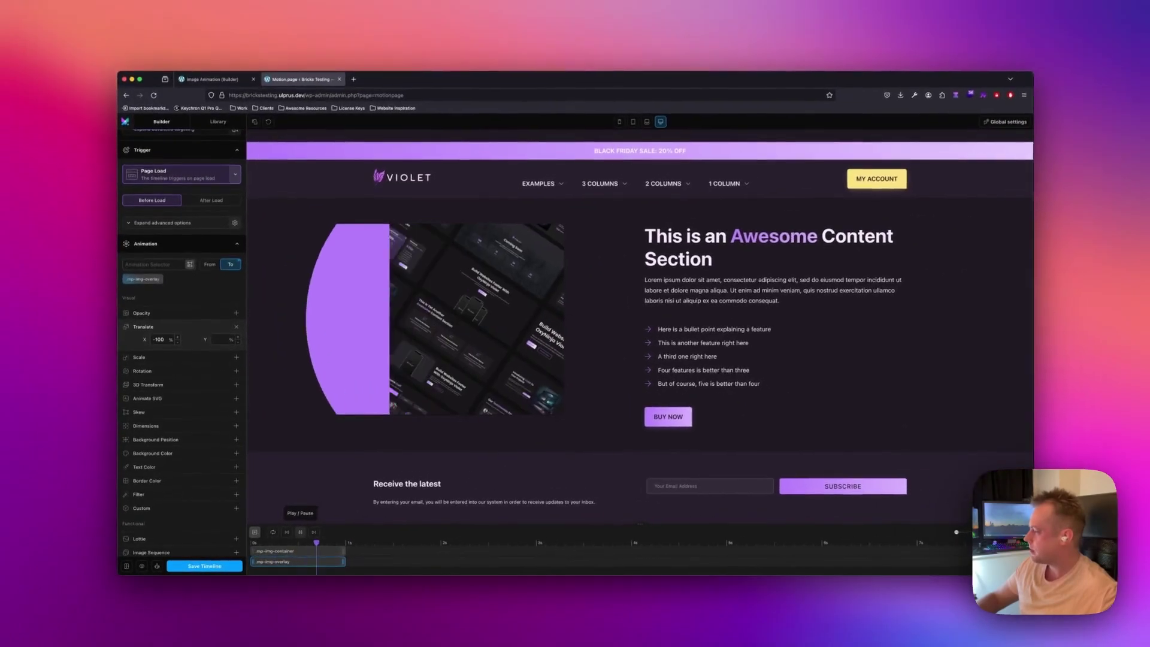
pyautogui.click(318, 526)
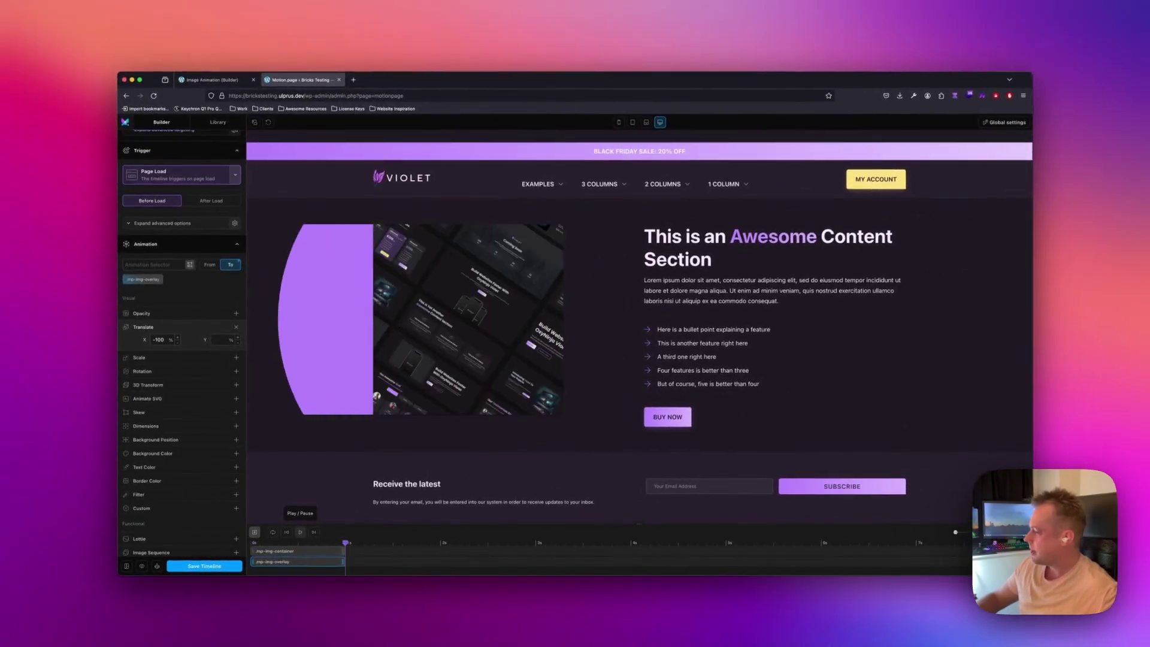
pyautogui.click(300, 532)
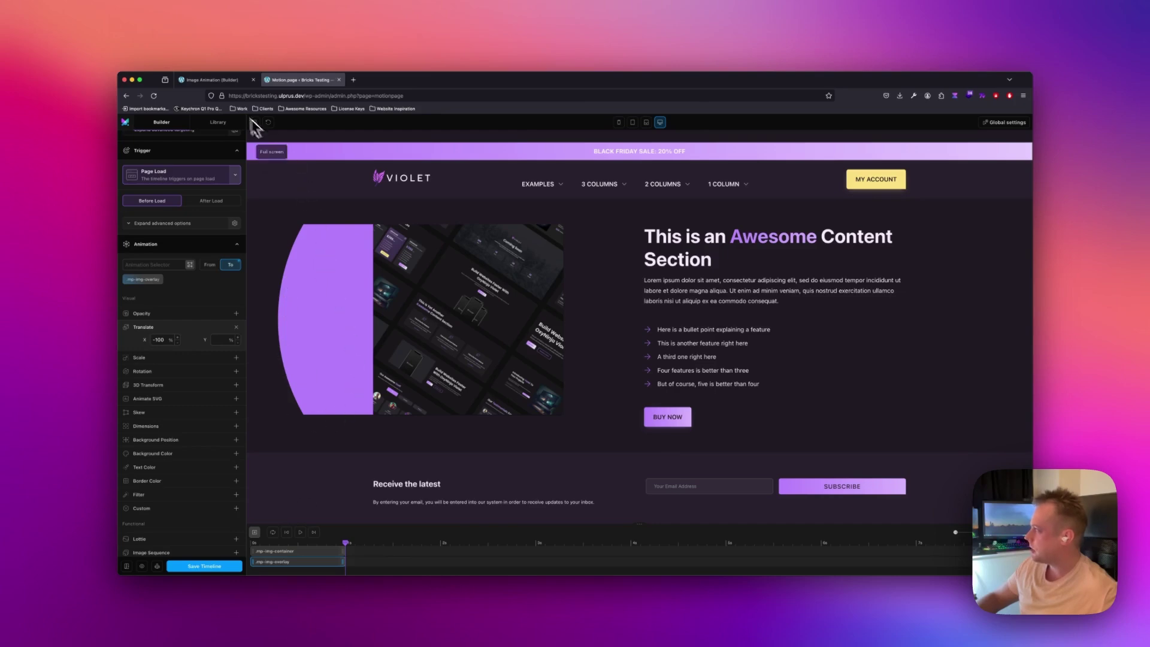
# Step: In the Bricks builder tab, add the class overflow-hidden to the Image Container and look through its layout settings
pyautogui.click(213, 84)
pyautogui.click(978, 220)
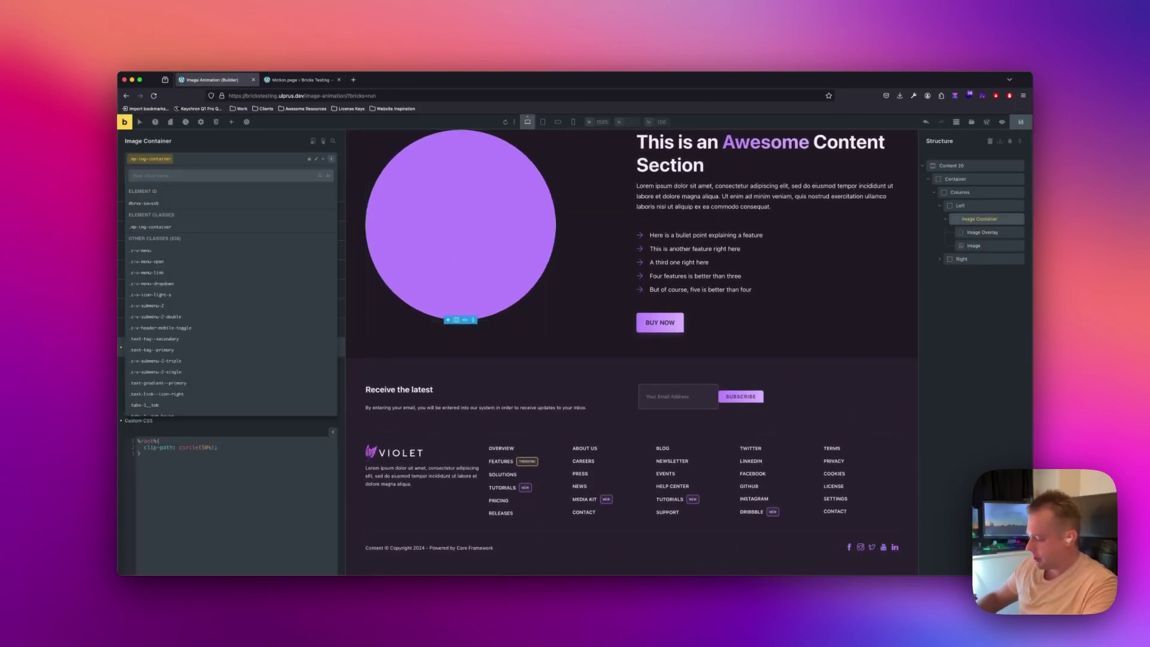
pyautogui.write('overfl')
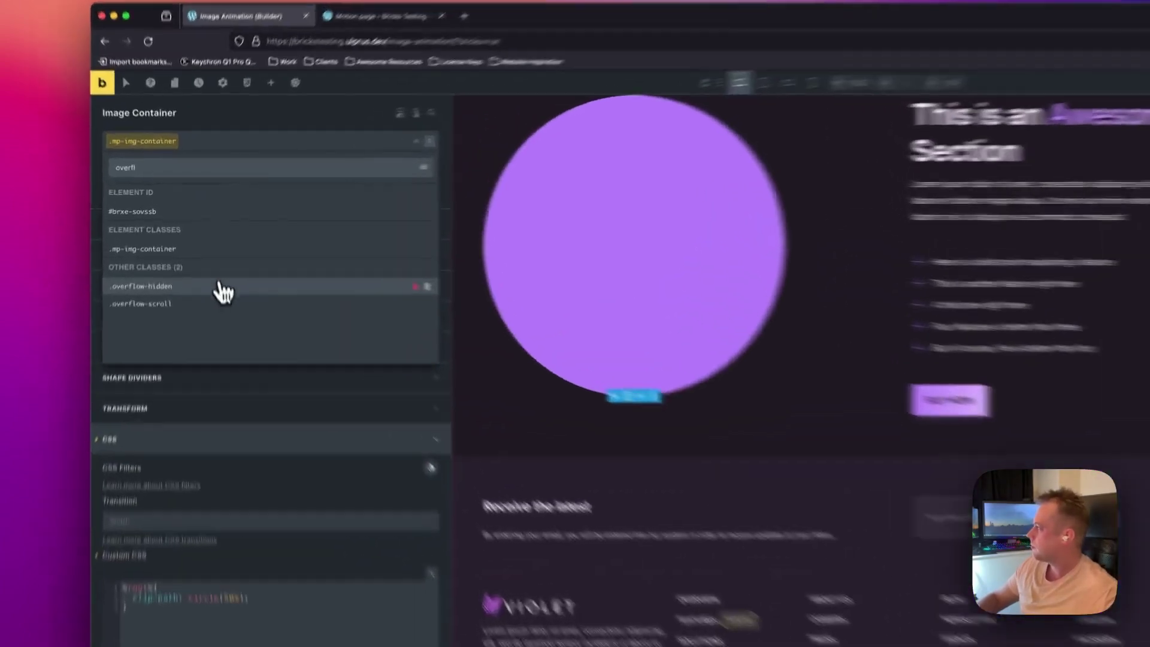
pyautogui.click(178, 251)
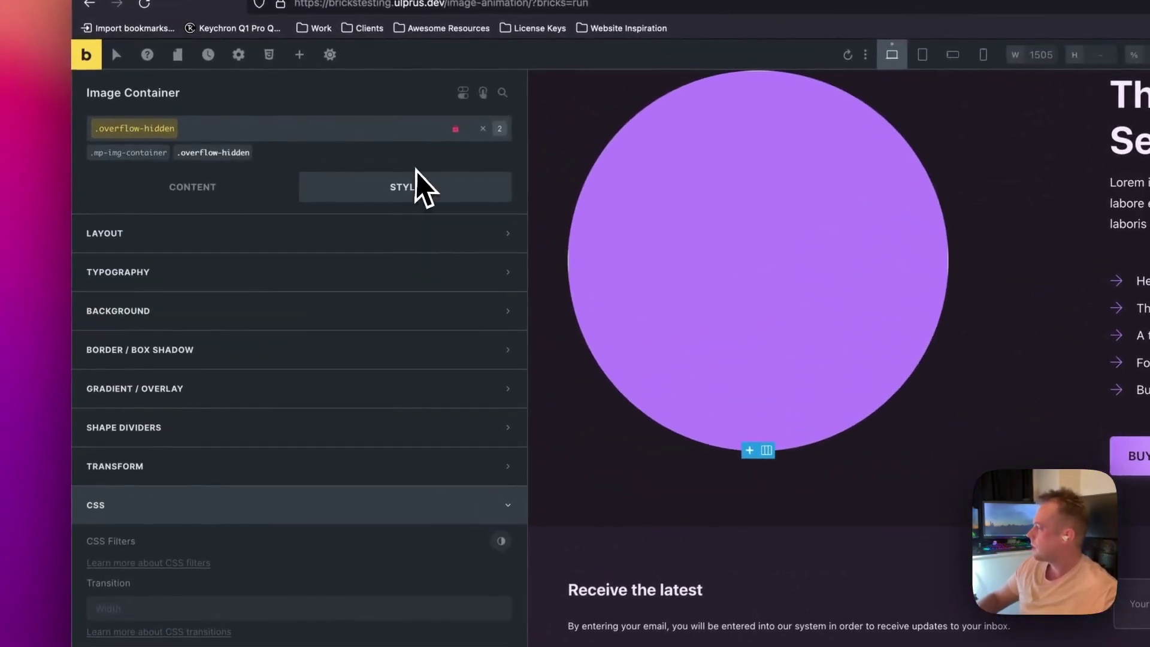
pyautogui.click(153, 246)
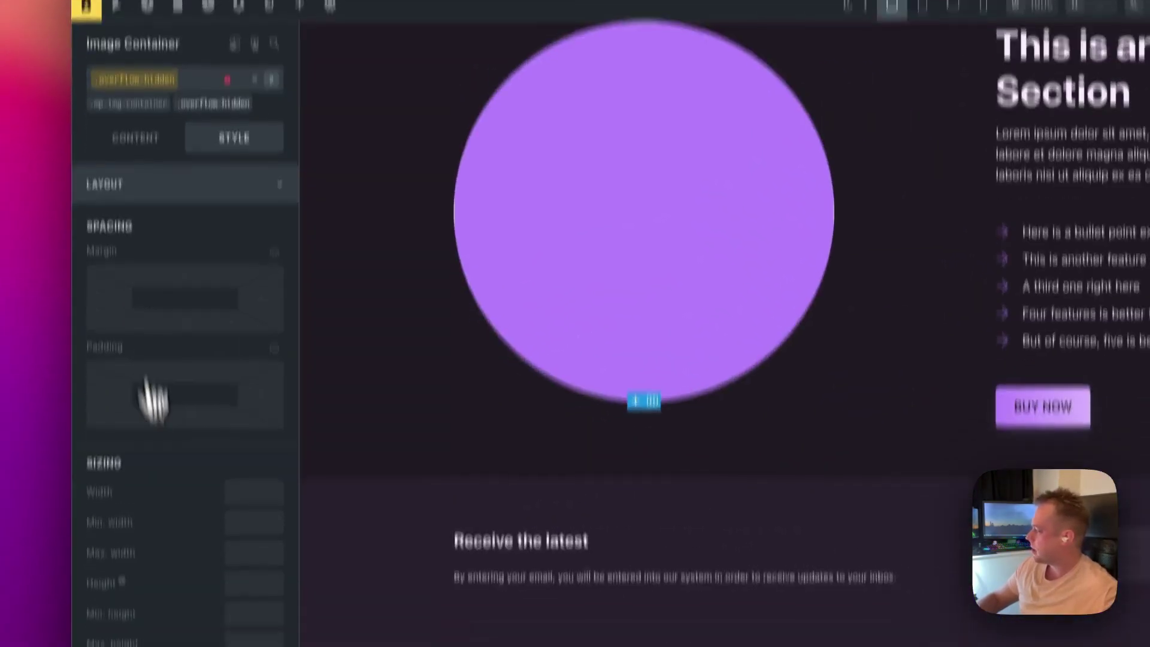
pyautogui.scroll(-5, 146, 397)
pyautogui.scroll(-3, 186, 393)
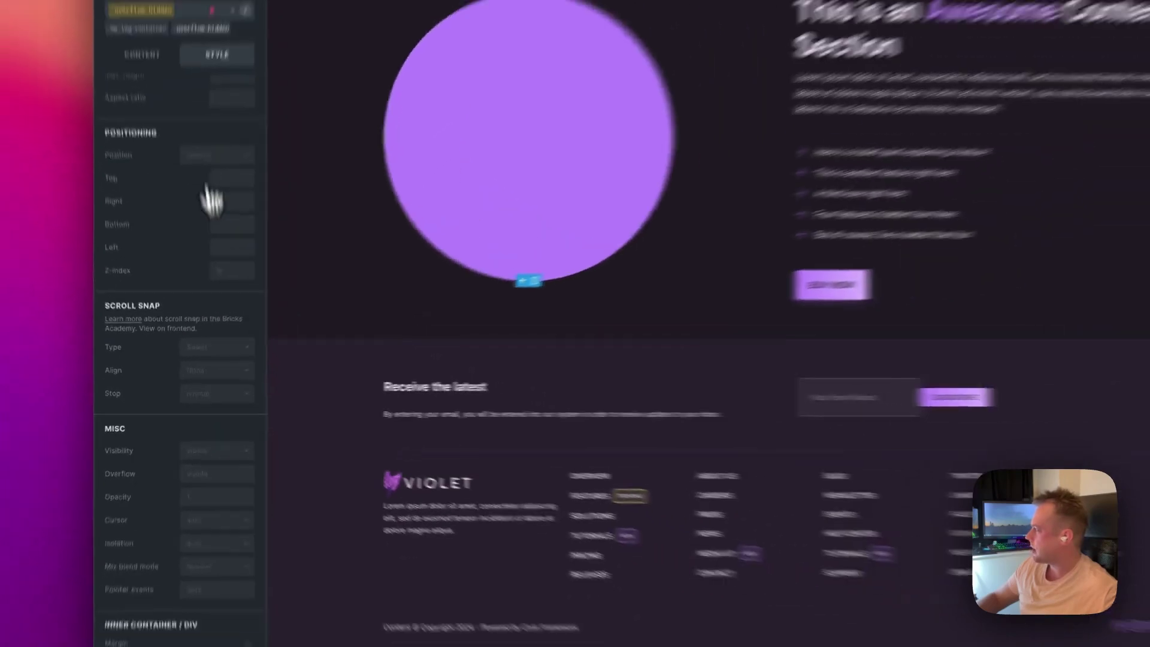
pyautogui.scroll(-2, 158, 383)
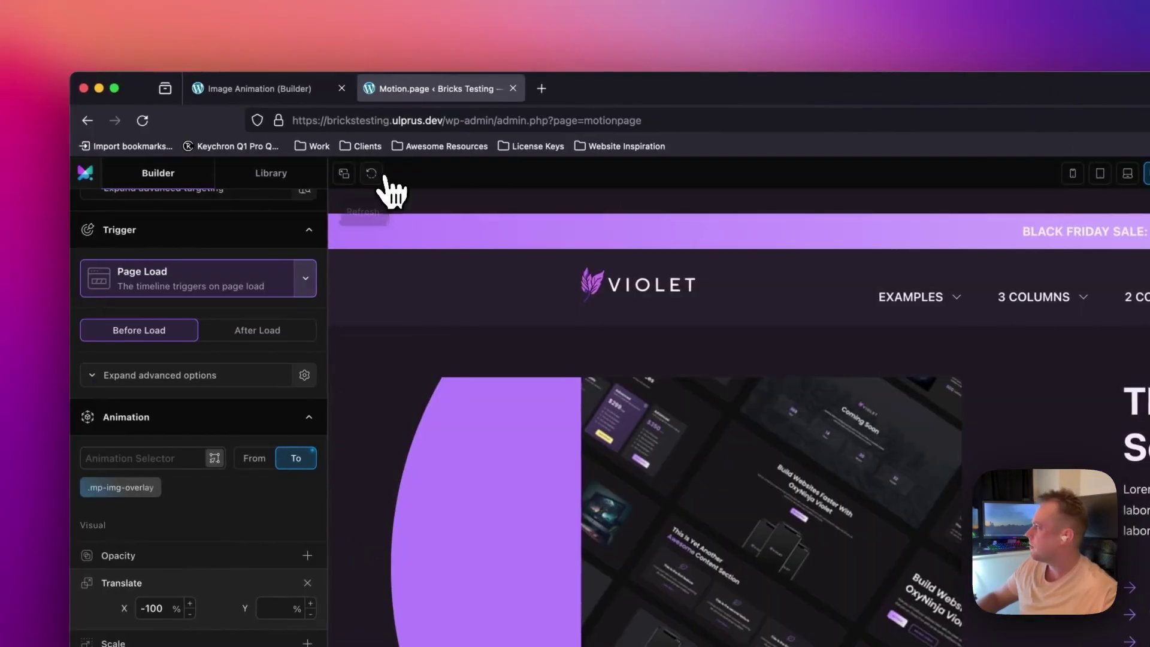
# Step: Refresh the page preview in the Motion.page tab and replay the timeline to check the overlay's clipping
pyautogui.click(368, 172)
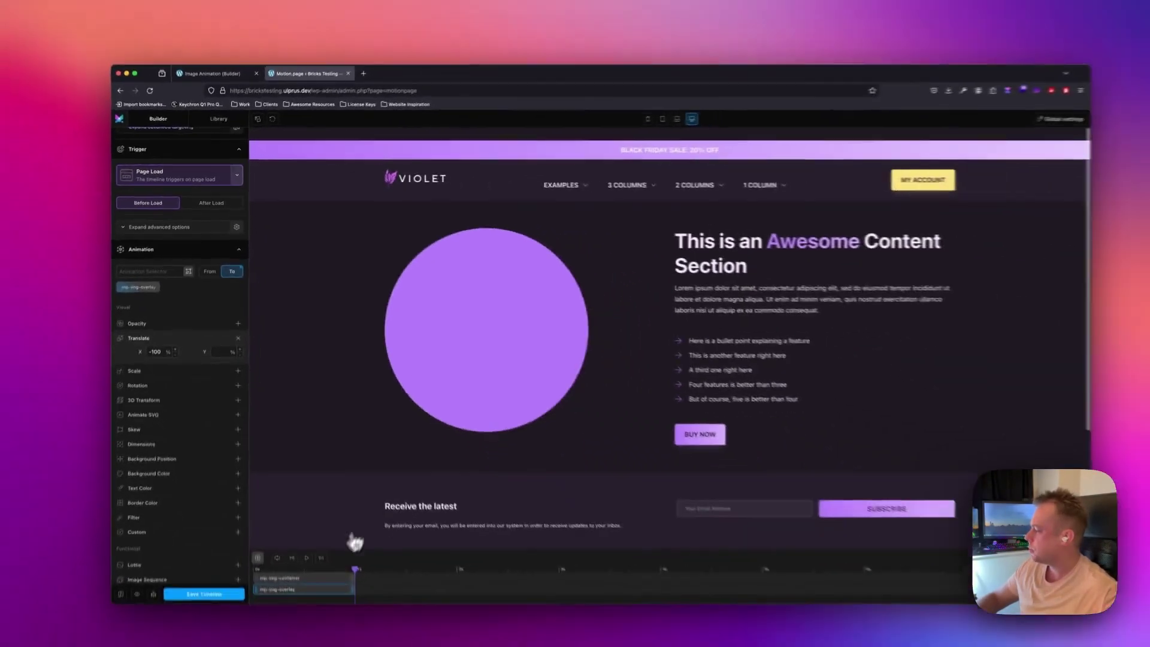
pyautogui.click(300, 533)
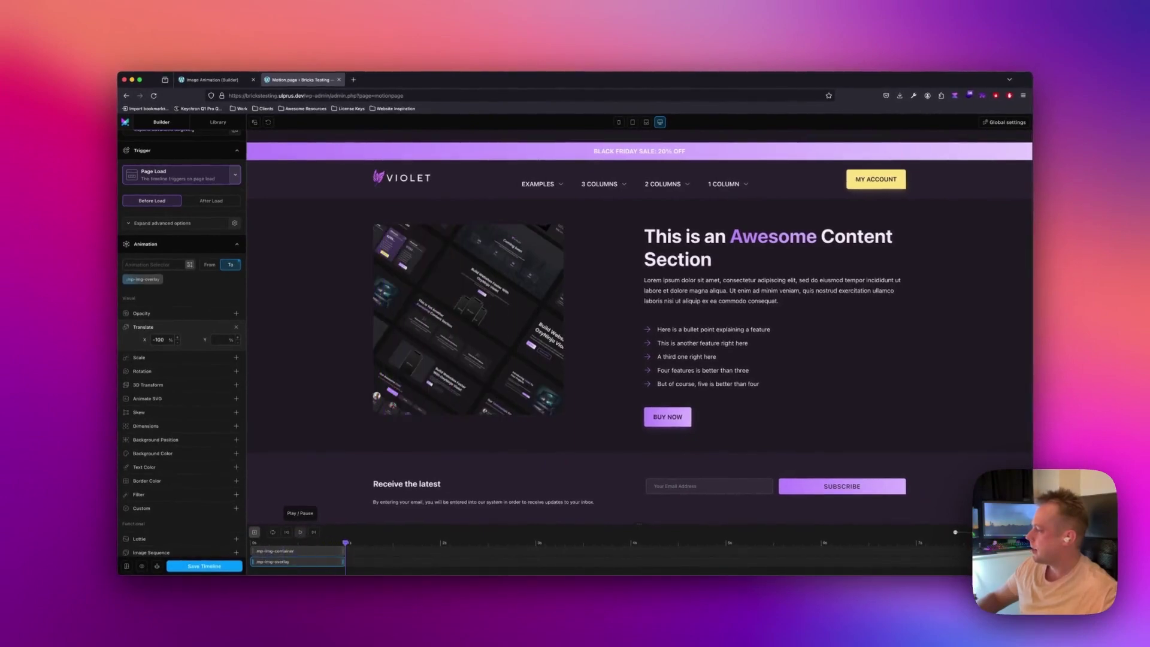
pyautogui.click(300, 532)
pyautogui.click(300, 532)
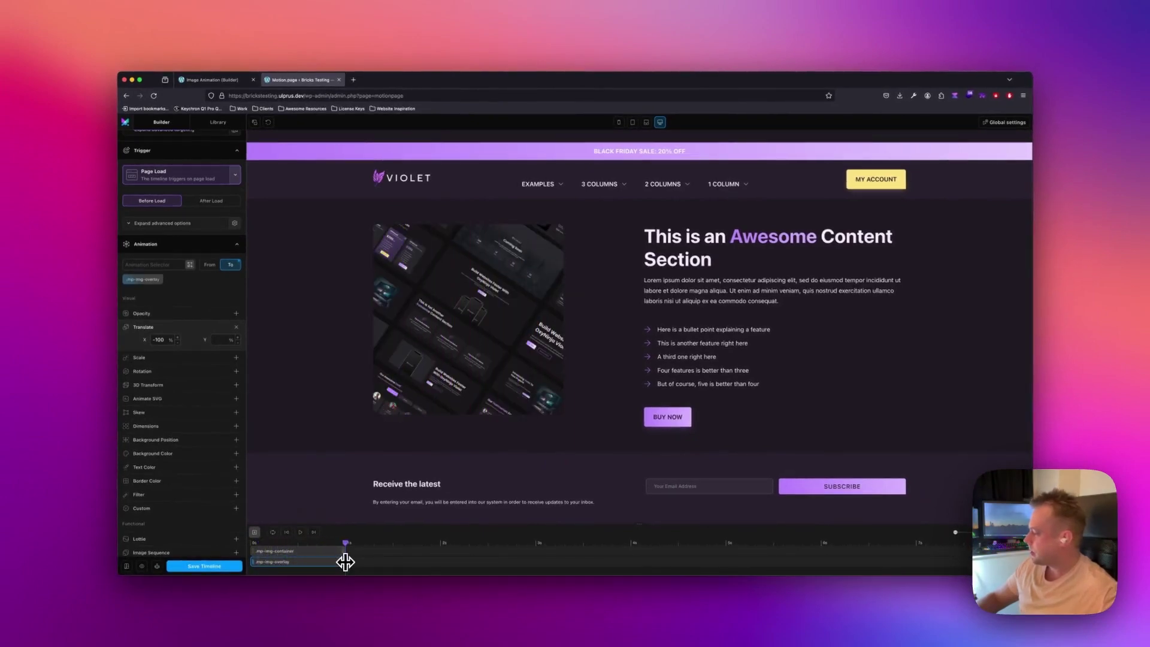
# Step: Try trimming the overlay animation to start at about 0.4 s and play the timeline
pyautogui.moveTo(305, 561); pyautogui.dragTo(277, 561)
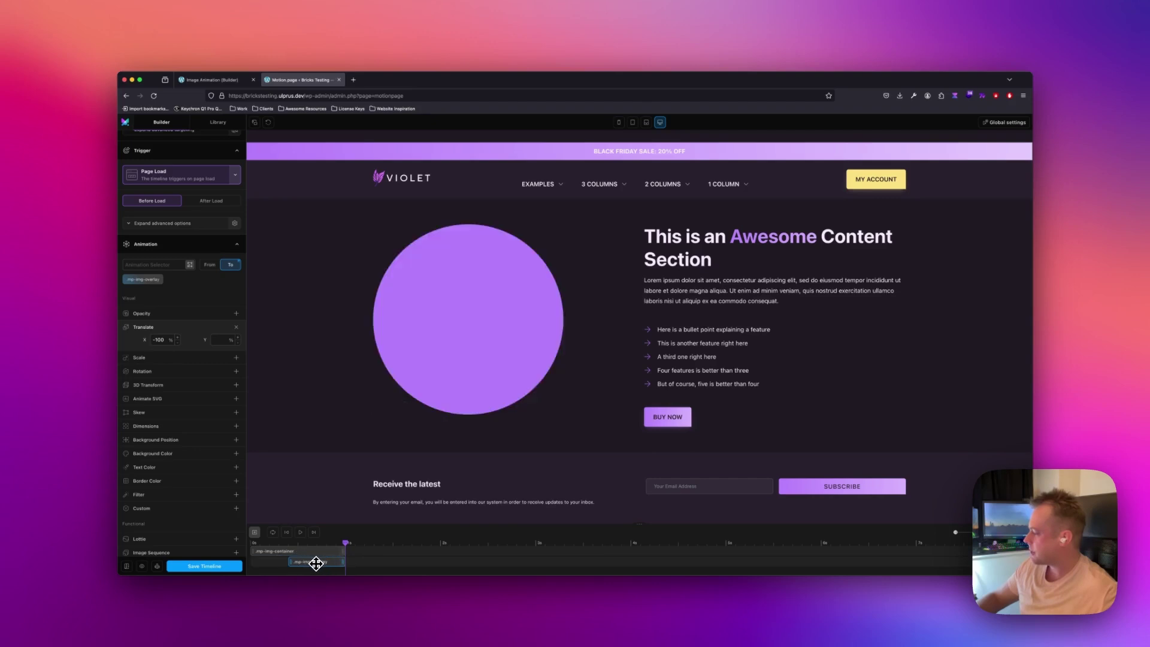
pyautogui.click(301, 532)
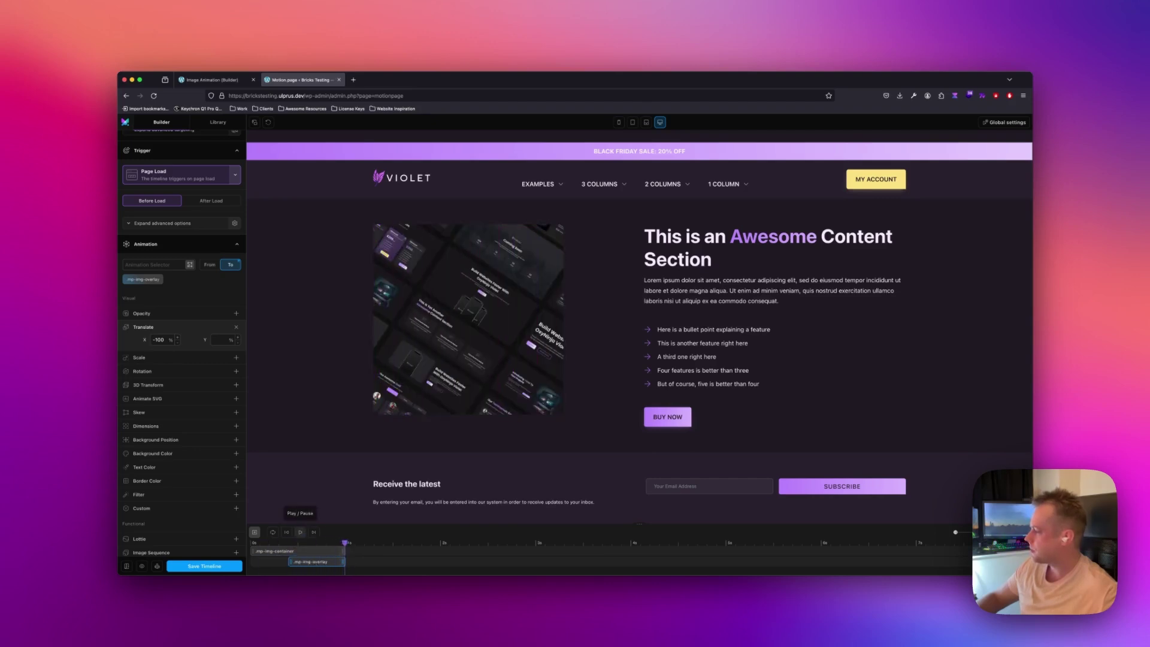
pyautogui.click(300, 532)
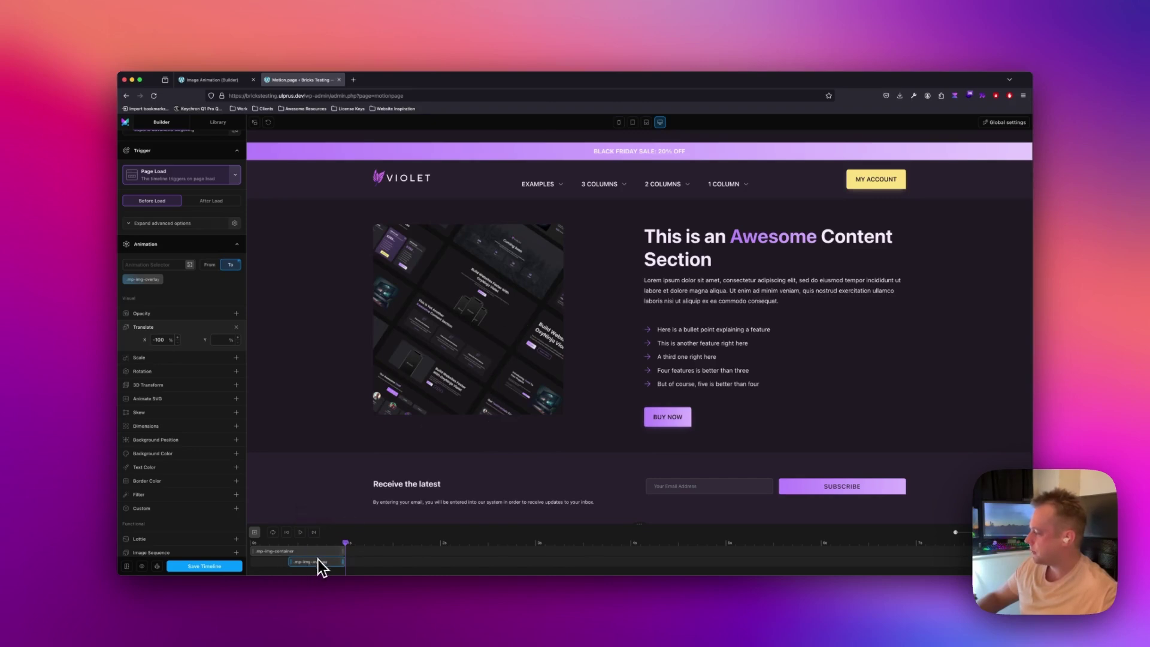
# Step: Shorten the container animation to about 0.5 s and fit the overlay animation between about 0.2 s and 0.5 s
pyautogui.moveTo(305, 562); pyautogui.dragTo(309, 562)
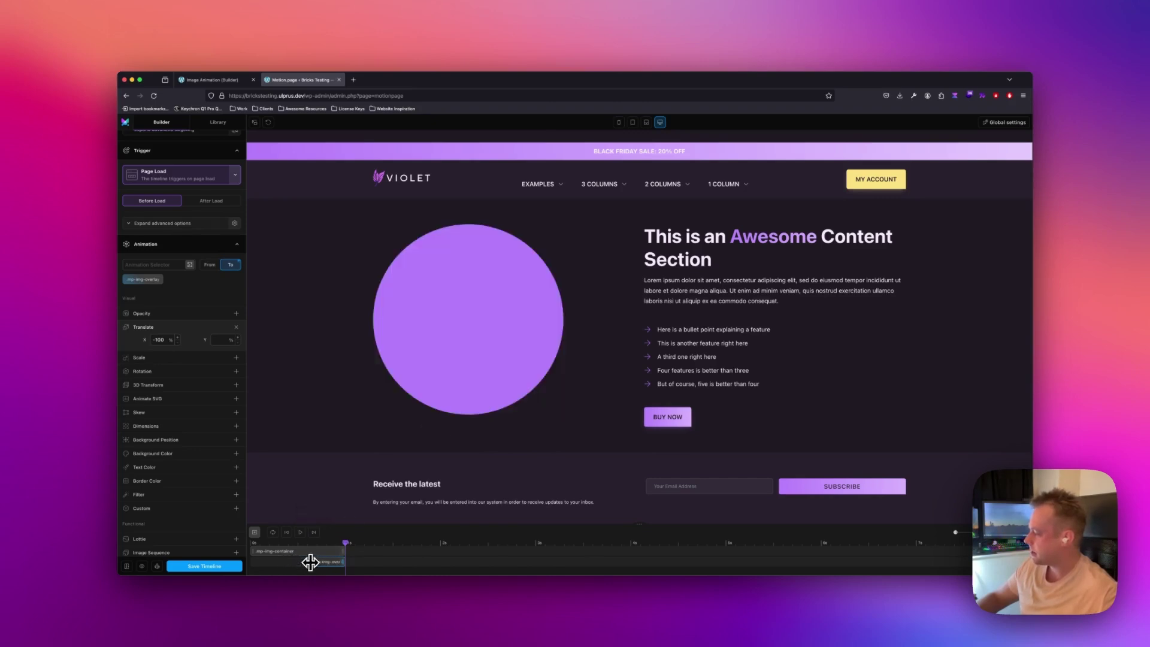
pyautogui.click(344, 553)
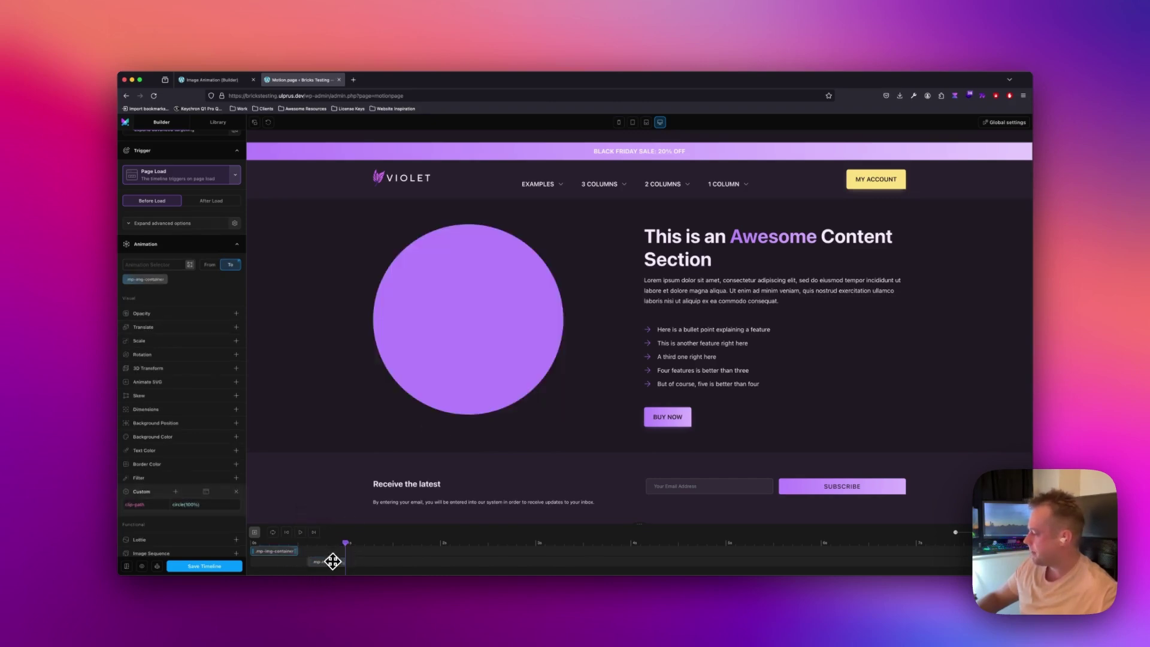
pyautogui.click(279, 563)
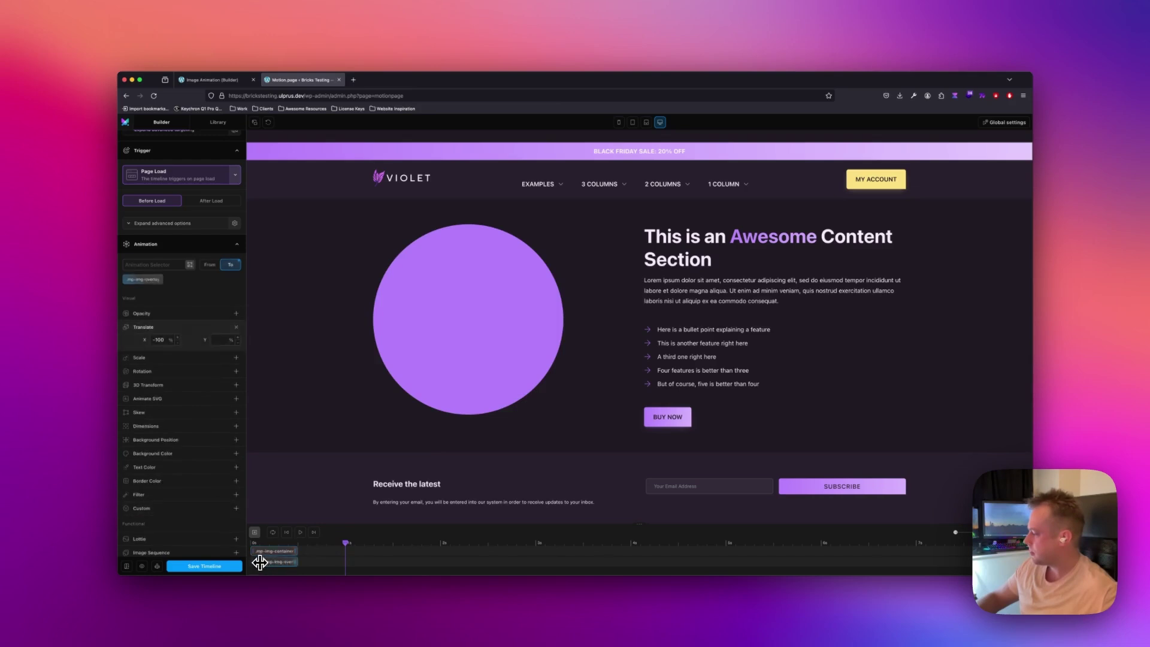
# Step: Replay the shortened timeline several times to check the timing between the circle reveal and the overlay slide
pyautogui.click(300, 532)
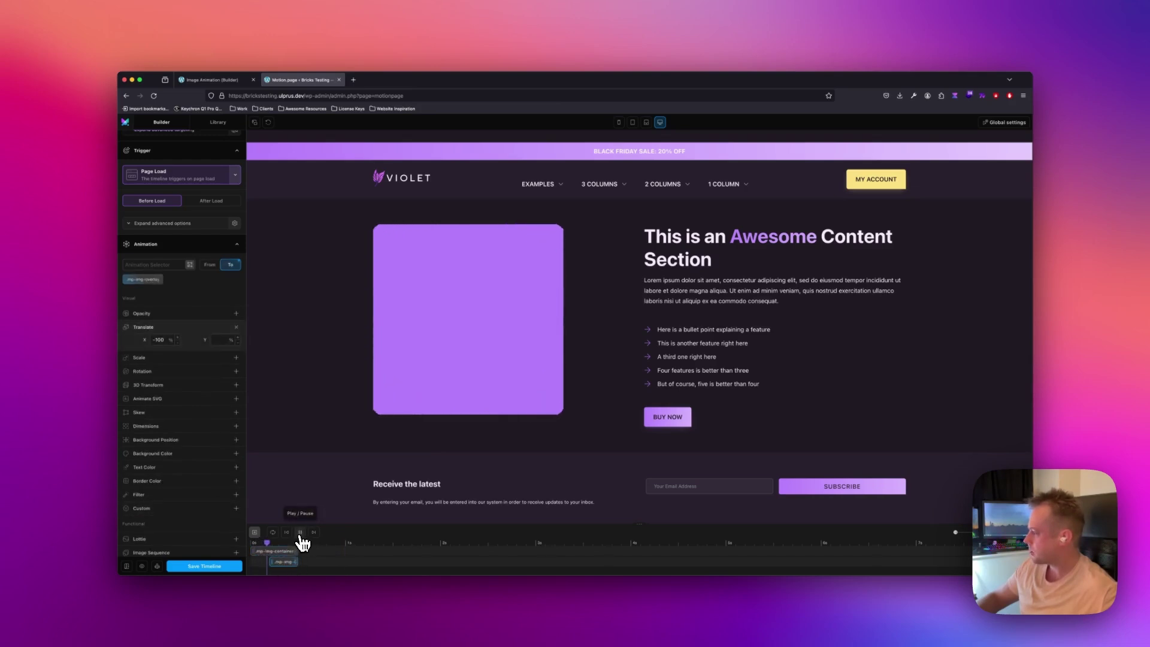
pyautogui.click(300, 532)
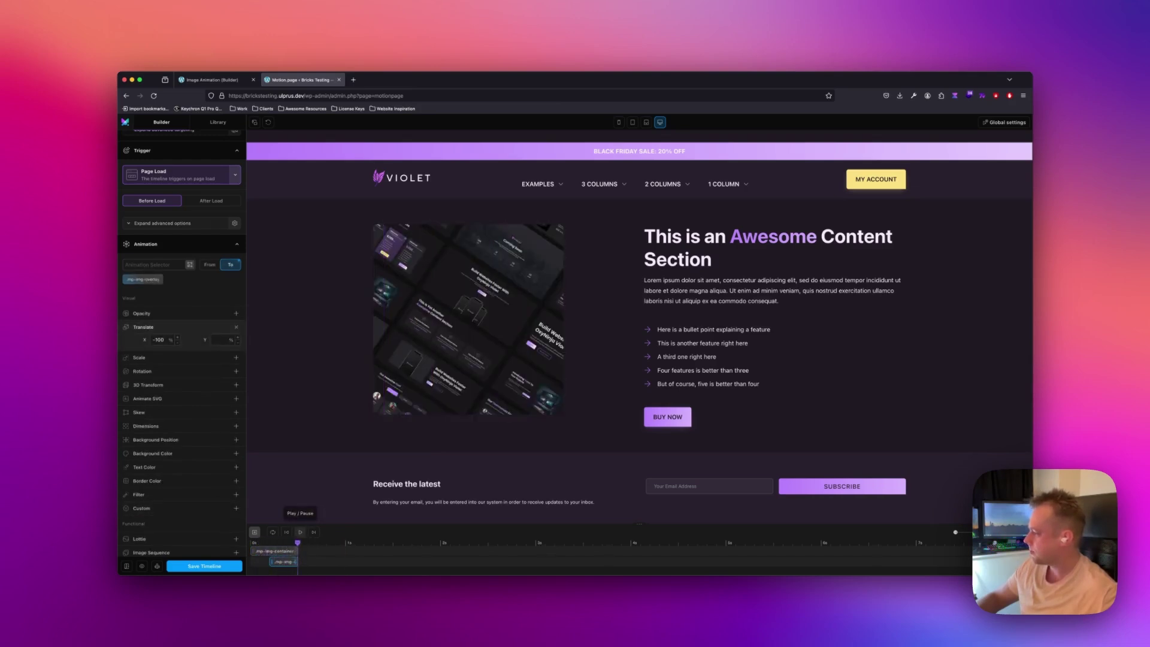
pyautogui.click(300, 532)
pyautogui.click(301, 533)
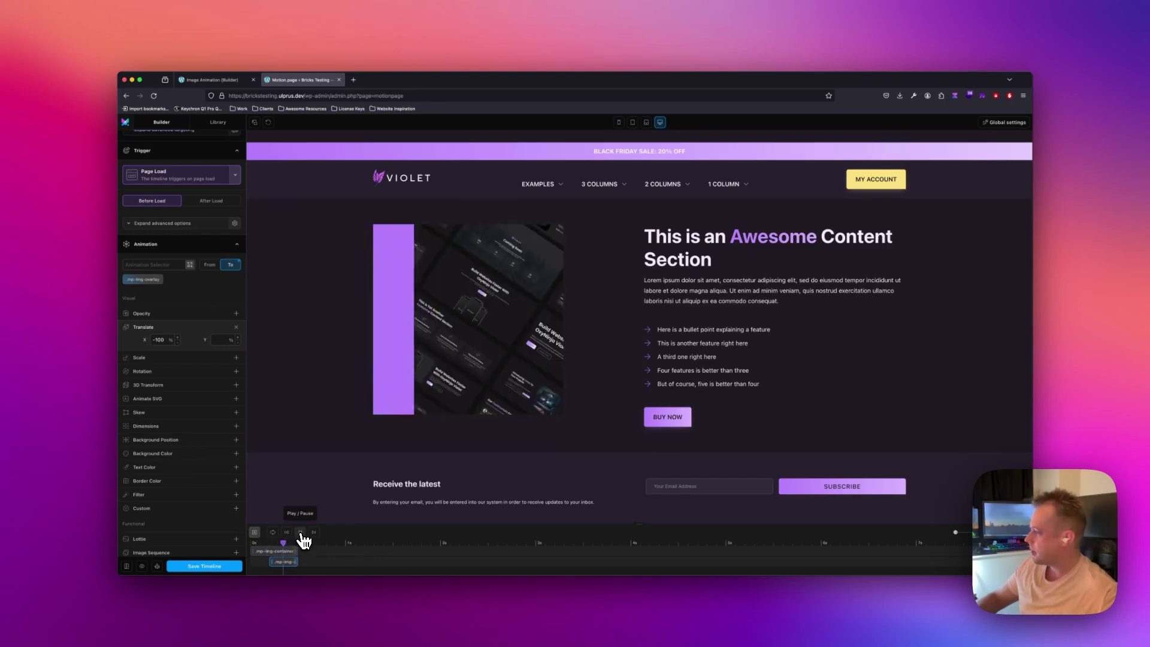
pyautogui.click(301, 533)
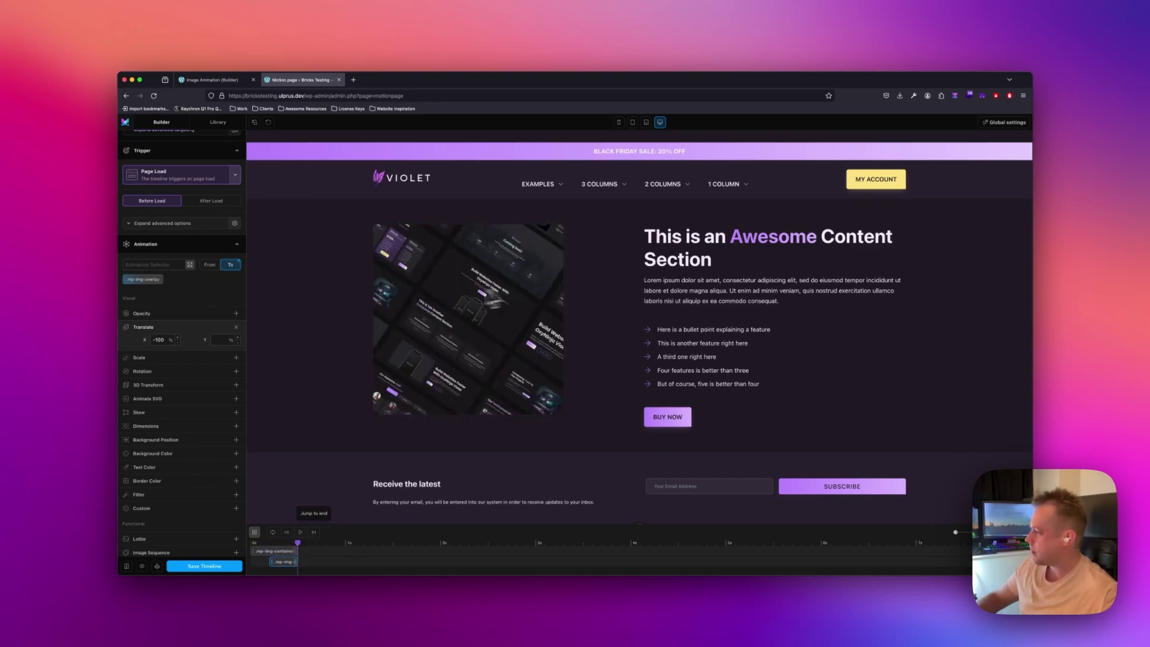
# Step: Play the timeline again to review the image reveal
pyautogui.click(301, 533)
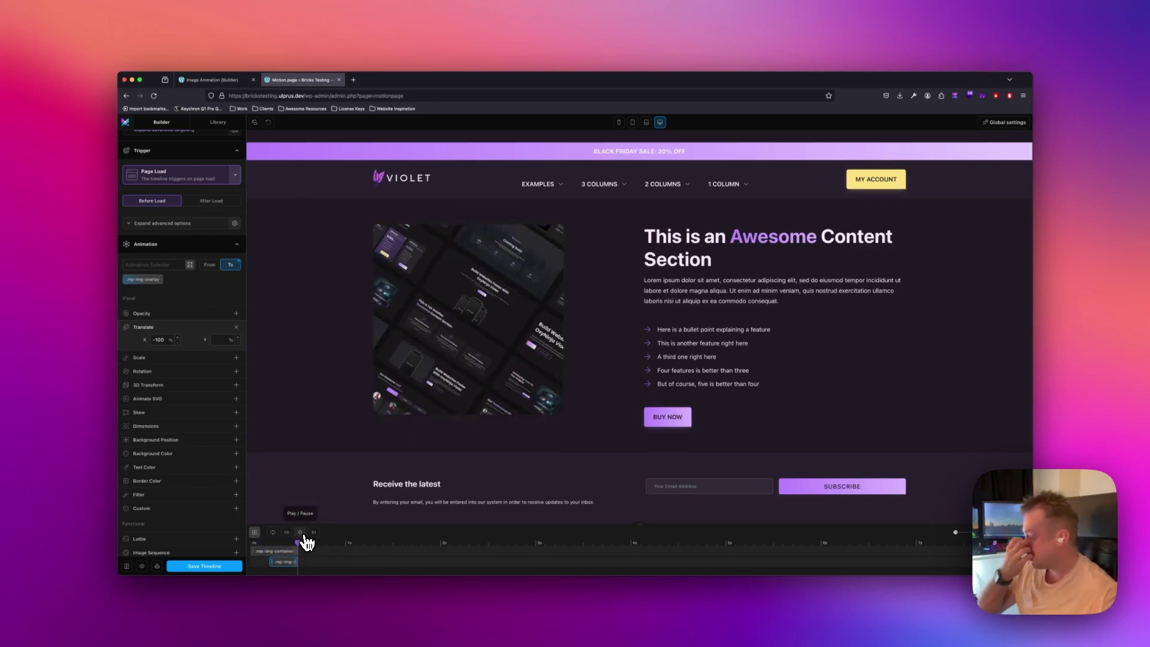
pyautogui.click(301, 533)
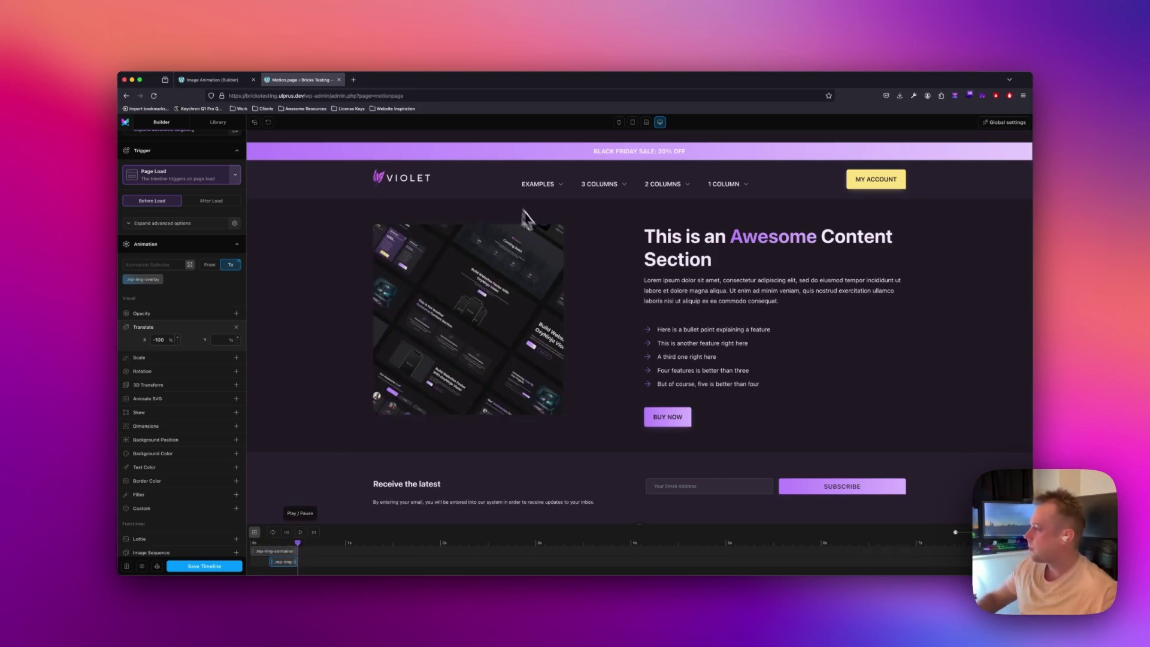
# Step: Switch to the Bricks builder tab and duplicate the Content 20 section three times to get four stacked sections
pyautogui.click(213, 80)
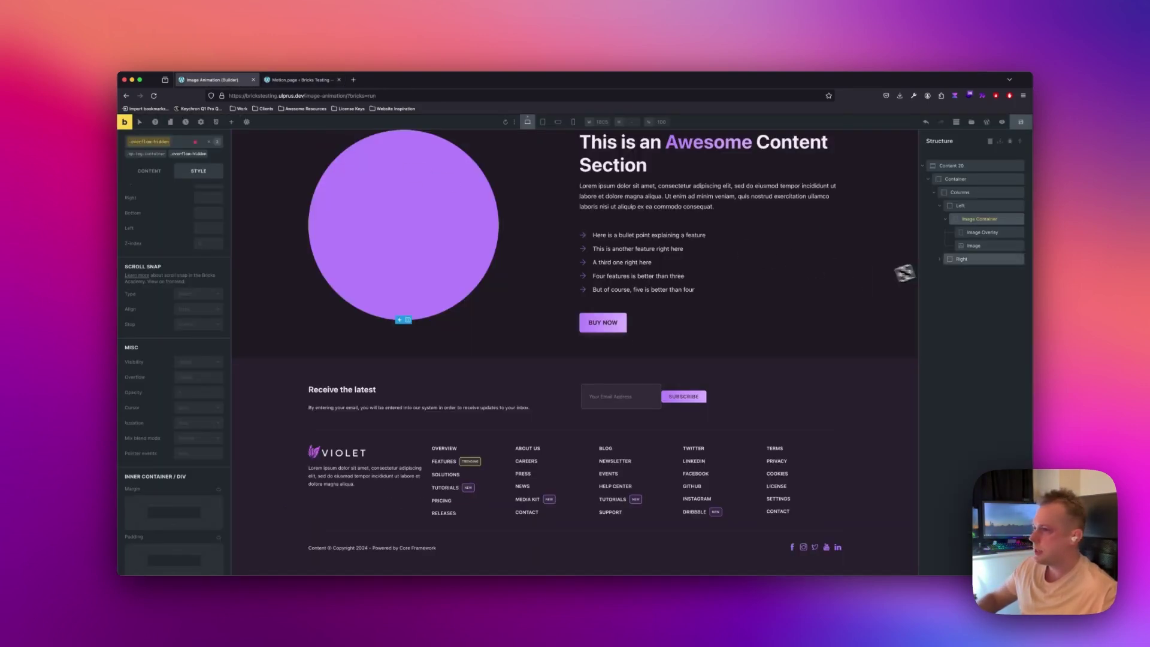
pyautogui.click(950, 167)
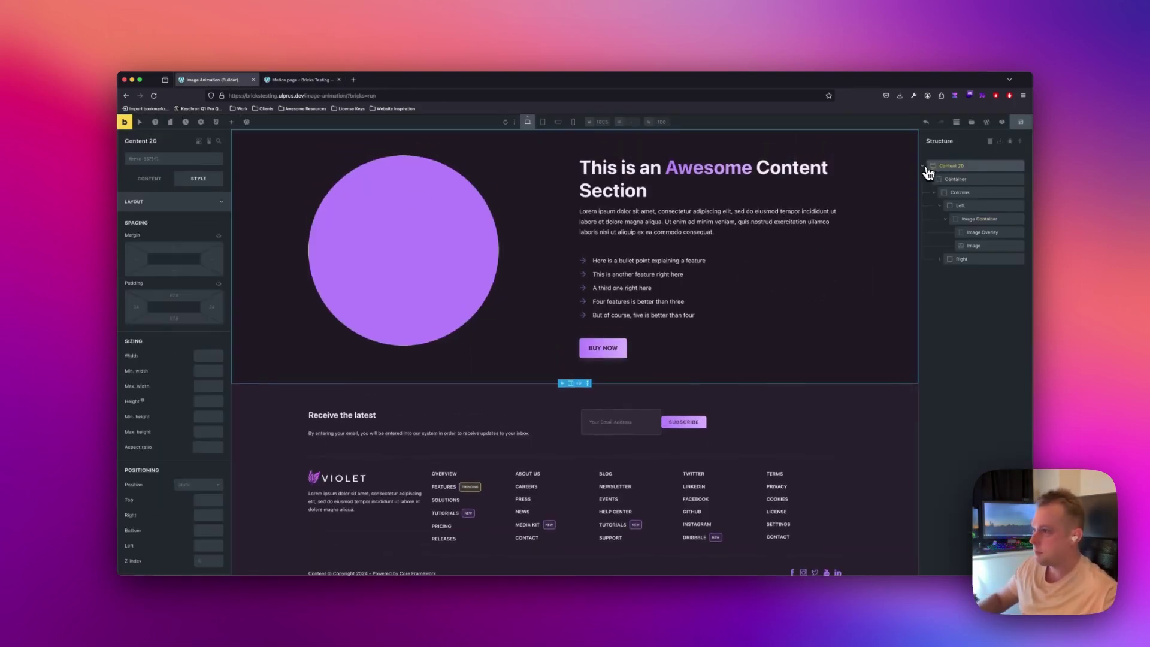
pyautogui.click(923, 167)
pyautogui.press('super+d')
pyautogui.click(924, 179)
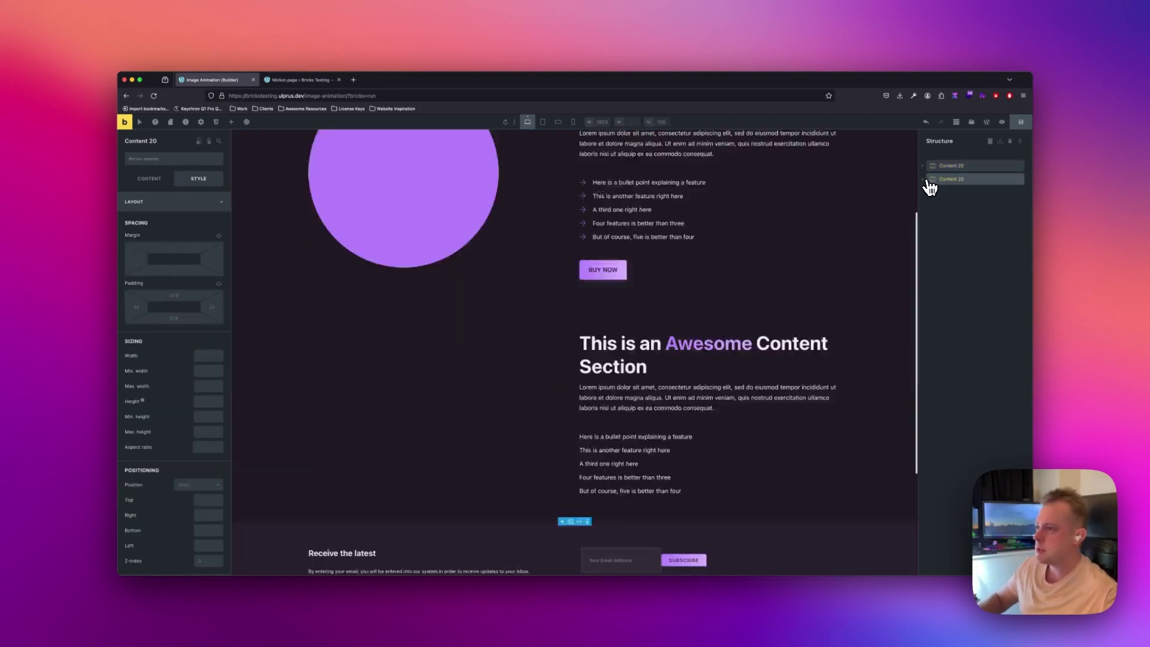
pyautogui.press('super+d')
pyautogui.click(924, 192)
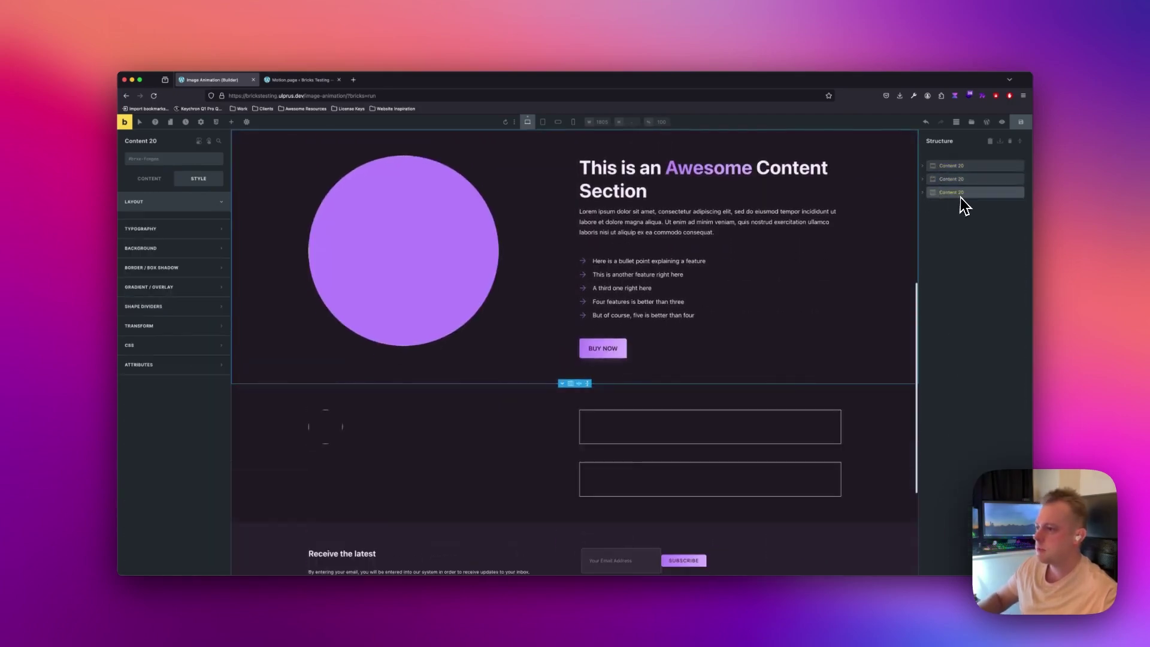
pyautogui.press('super+d')
pyautogui.click(924, 206)
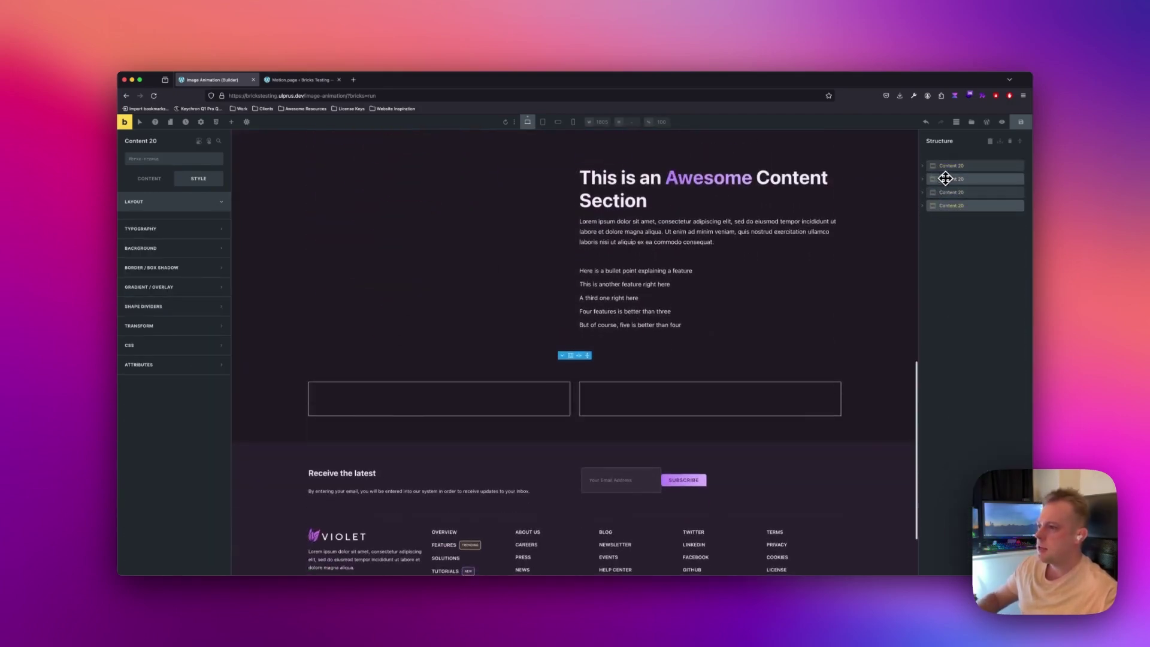
# Step: In the second Content 20 section, place the Right column before the Left column so the image sits on the opposite side
pyautogui.click(947, 208)
pyautogui.click(949, 182)
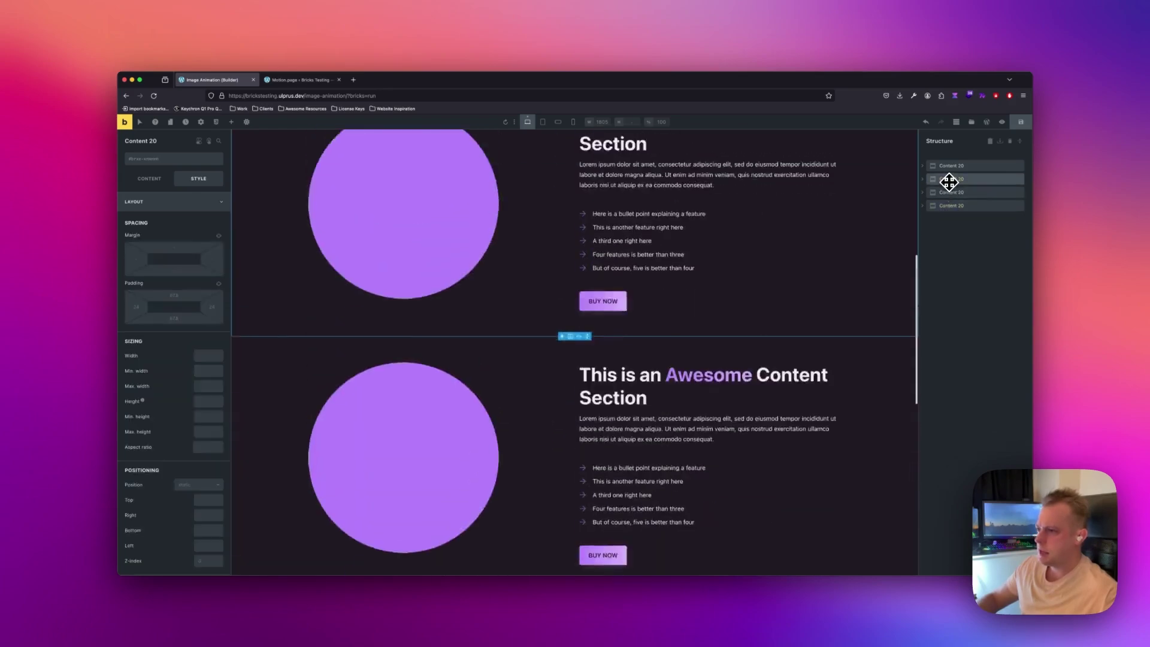
pyautogui.click(923, 179)
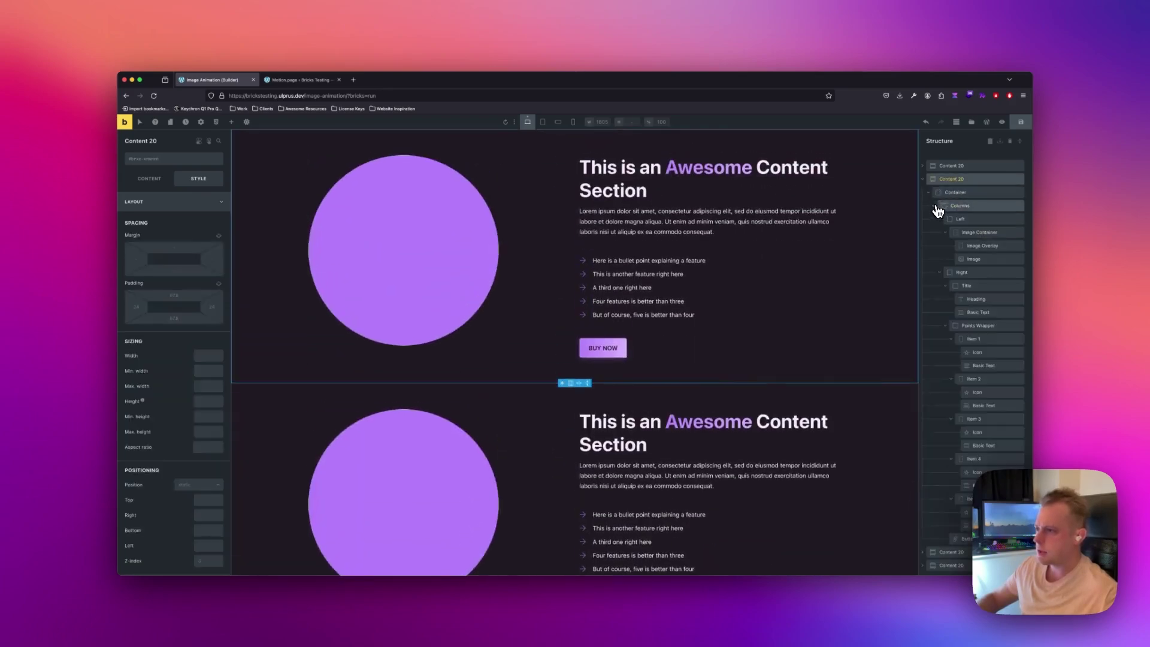
pyautogui.click(935, 207)
pyautogui.click(935, 207)
pyautogui.click(940, 219)
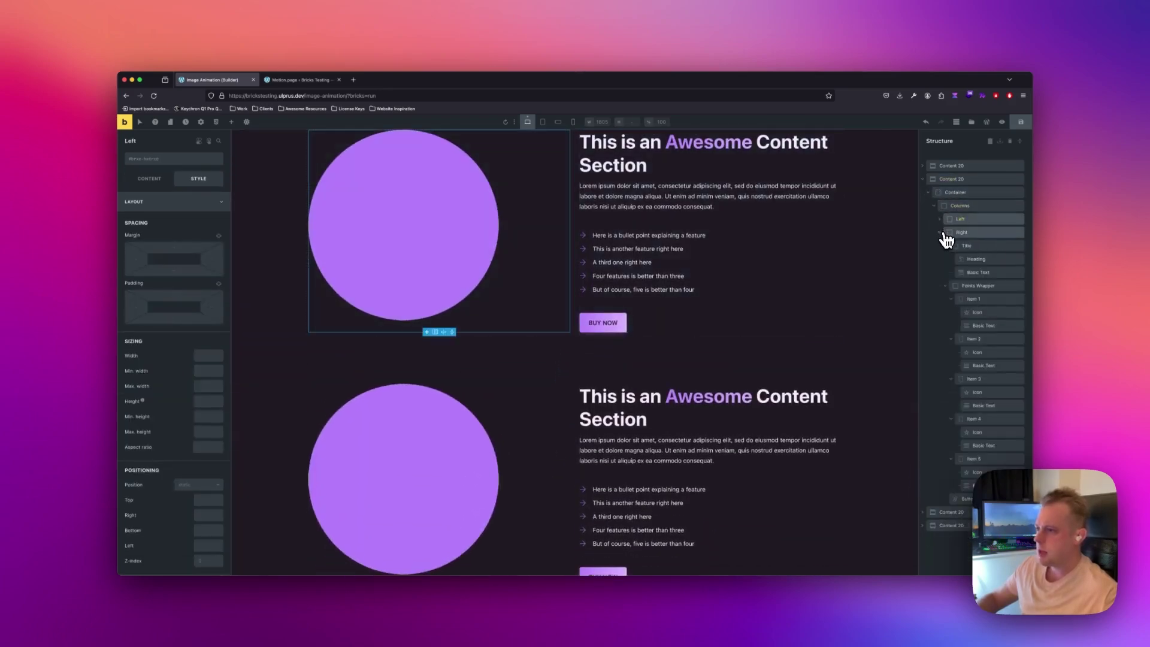
pyautogui.click(946, 238)
pyautogui.moveTo(966, 232)
pyautogui.mouseDown()
pyautogui.moveTo(969, 215)
pyautogui.moveTo(958, 213)
pyautogui.mouseUp()
pyautogui.click(923, 179)
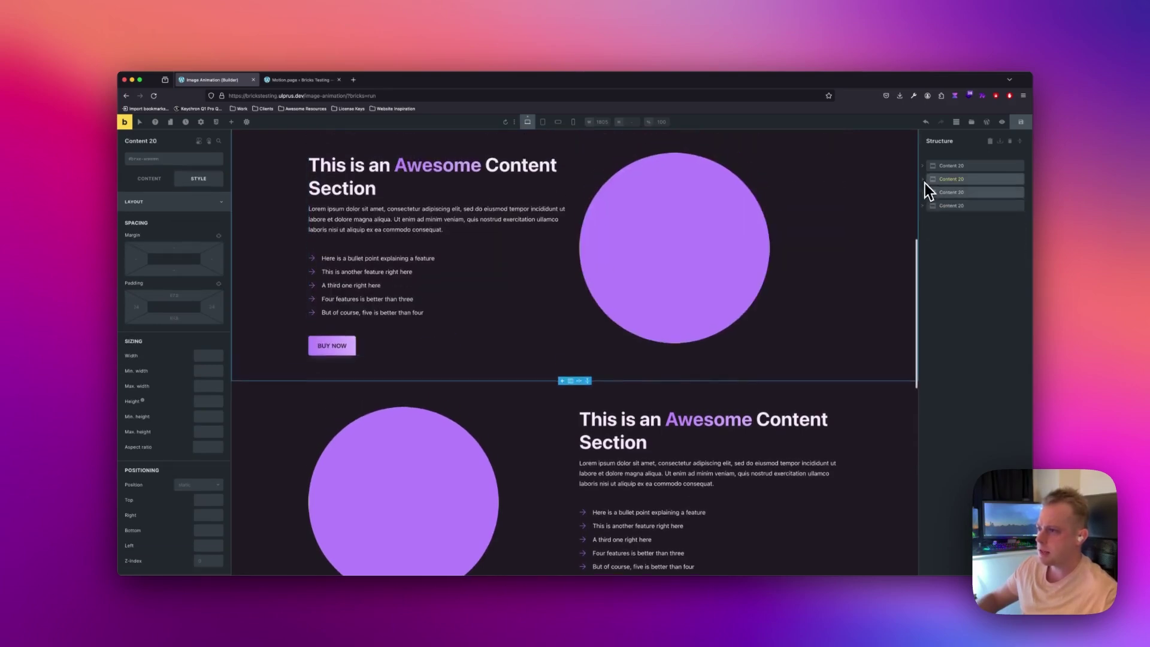
# Step: In the fourth Content 20 section, place the Right column before the Left column and save the page
pyautogui.click(930, 206)
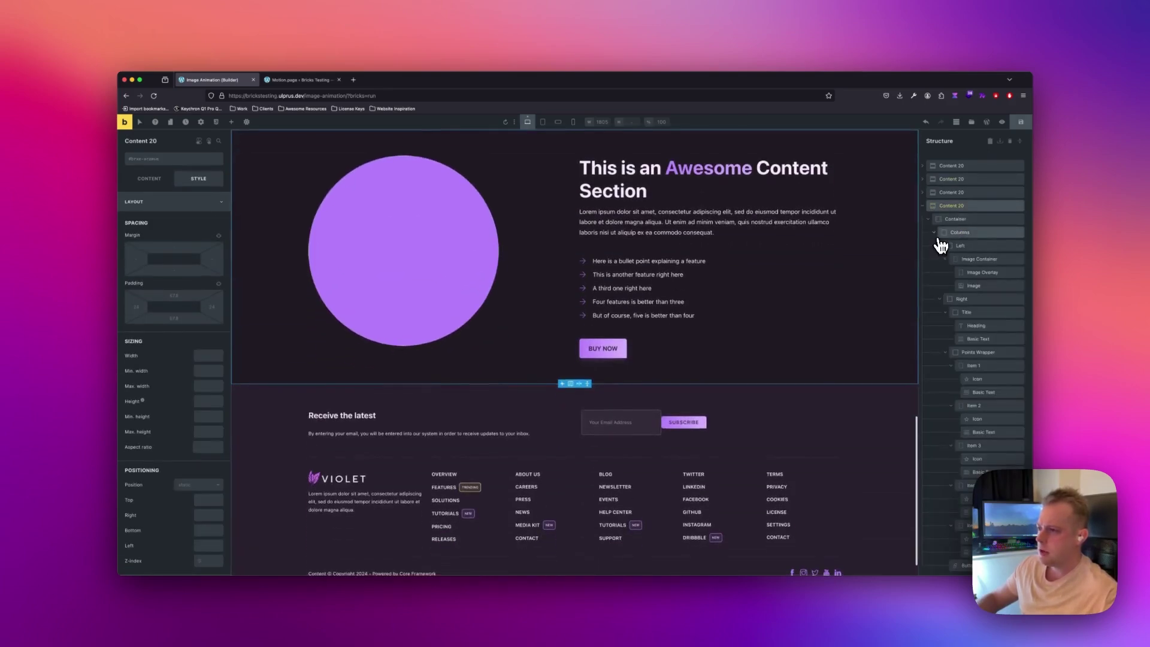
pyautogui.click(953, 233)
pyautogui.click(942, 247)
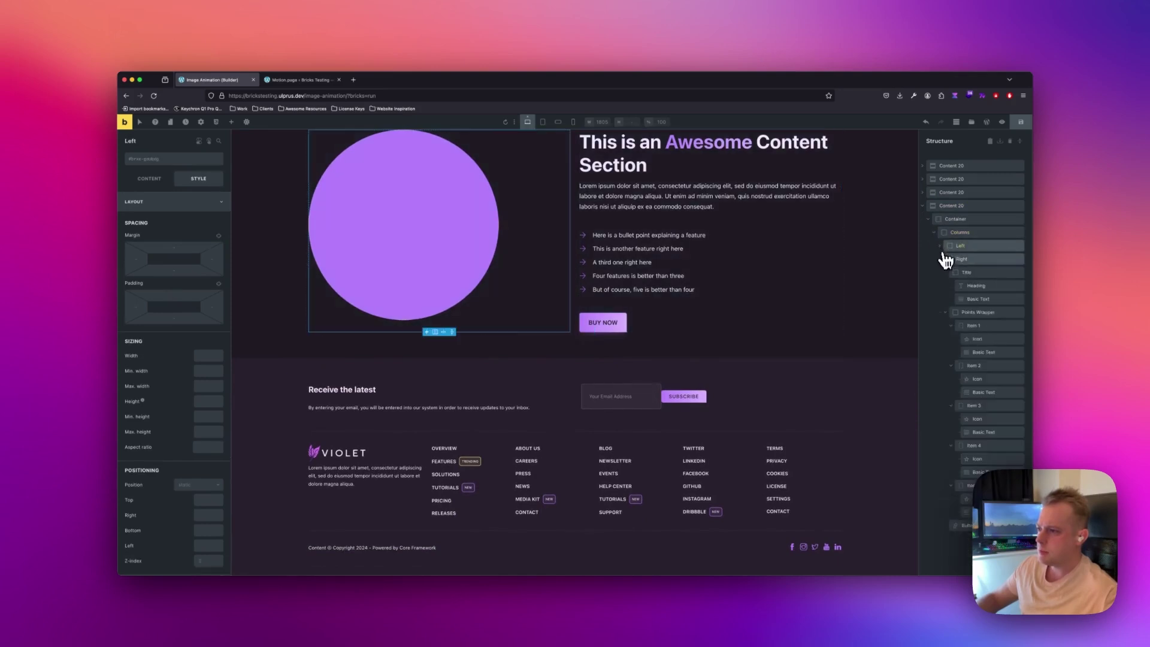
pyautogui.click(945, 266)
pyautogui.moveTo(970, 260); pyautogui.dragTo(981, 242)
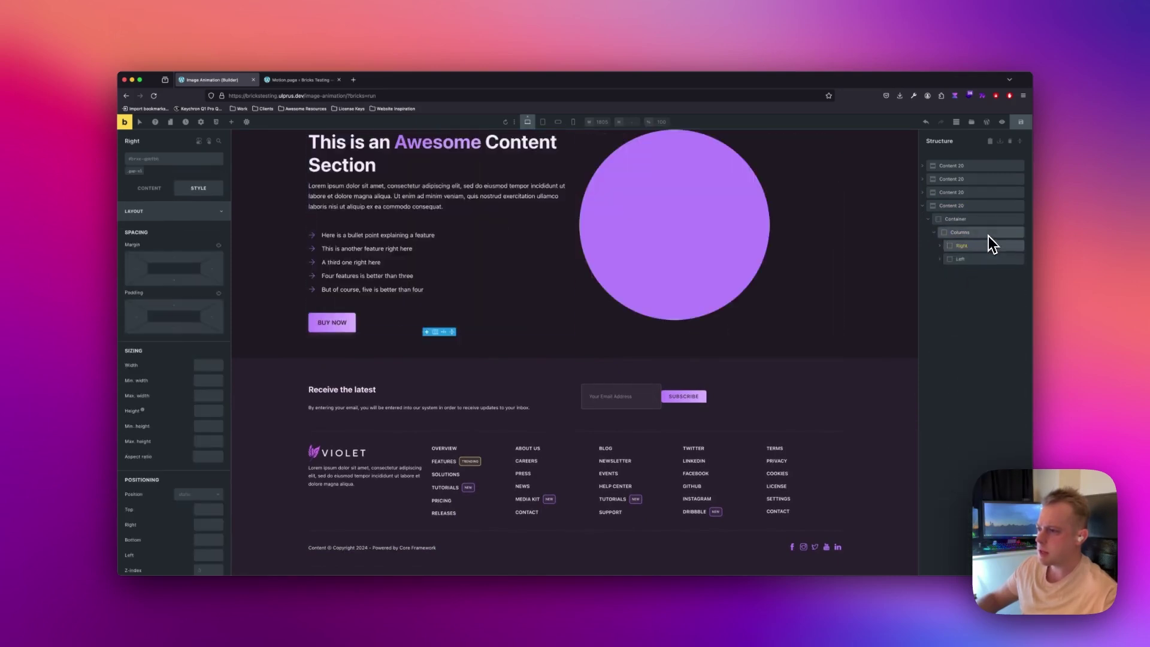
pyautogui.click(1024, 123)
# Step: Switch to the Motion.page tab and replay the timeline to check how it animates the duplicated sections
pyautogui.click(302, 84)
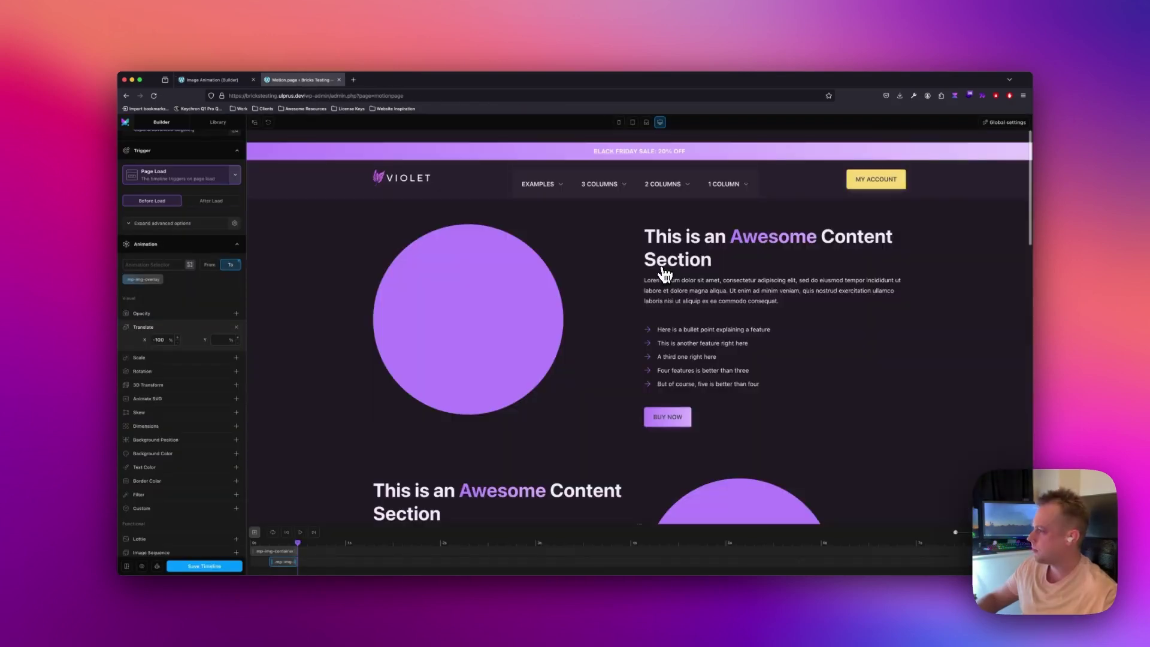
pyautogui.click(300, 532)
pyautogui.scroll(-2, 568, 462)
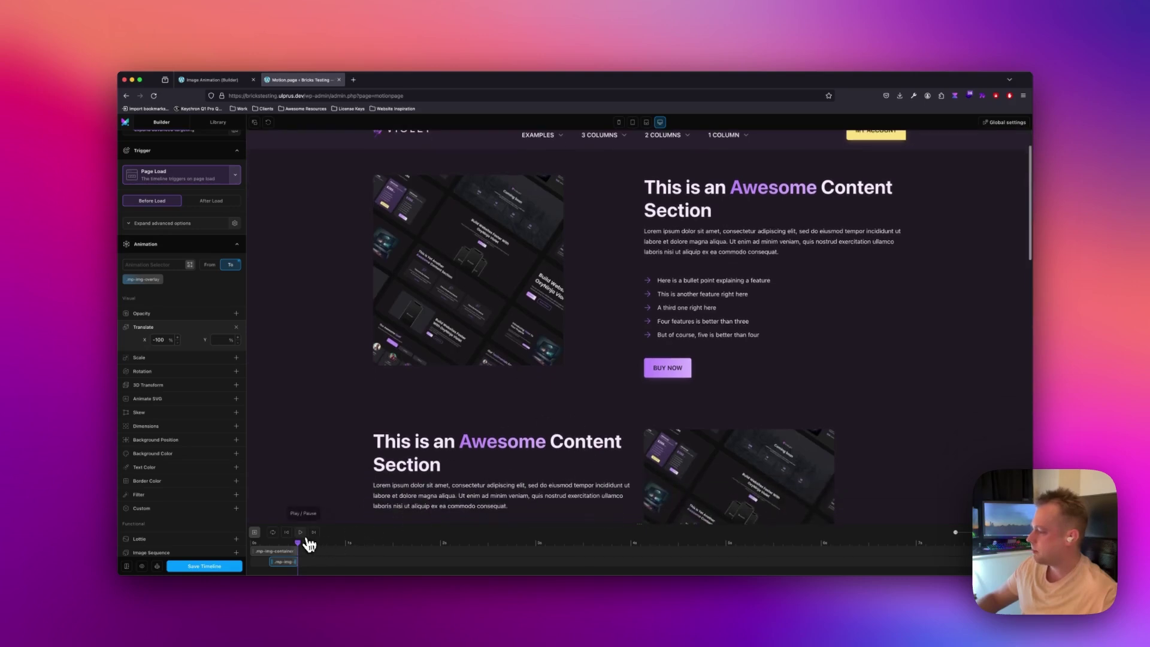
pyautogui.click(301, 533)
pyautogui.click(301, 534)
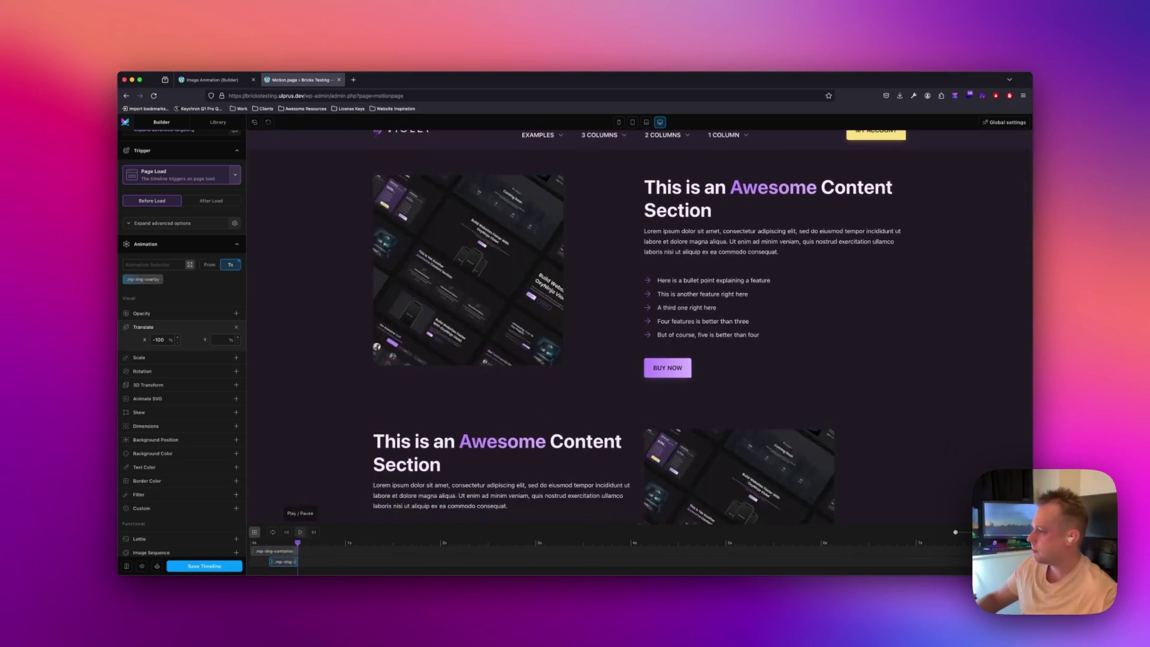
pyautogui.click(301, 533)
pyautogui.click(301, 533)
# Step: Change the timeline's trigger to ScrollTrigger and look over the start and end markers across the page preview
pyautogui.click(180, 175)
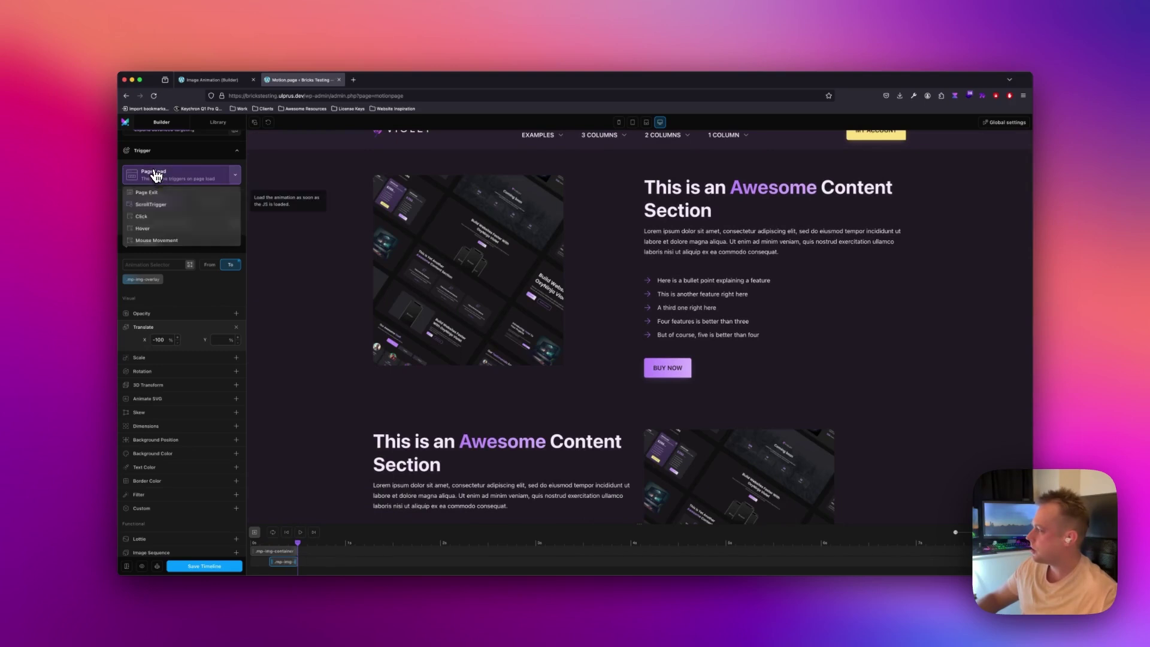
pyautogui.click(157, 207)
pyautogui.moveTo(132, 223)
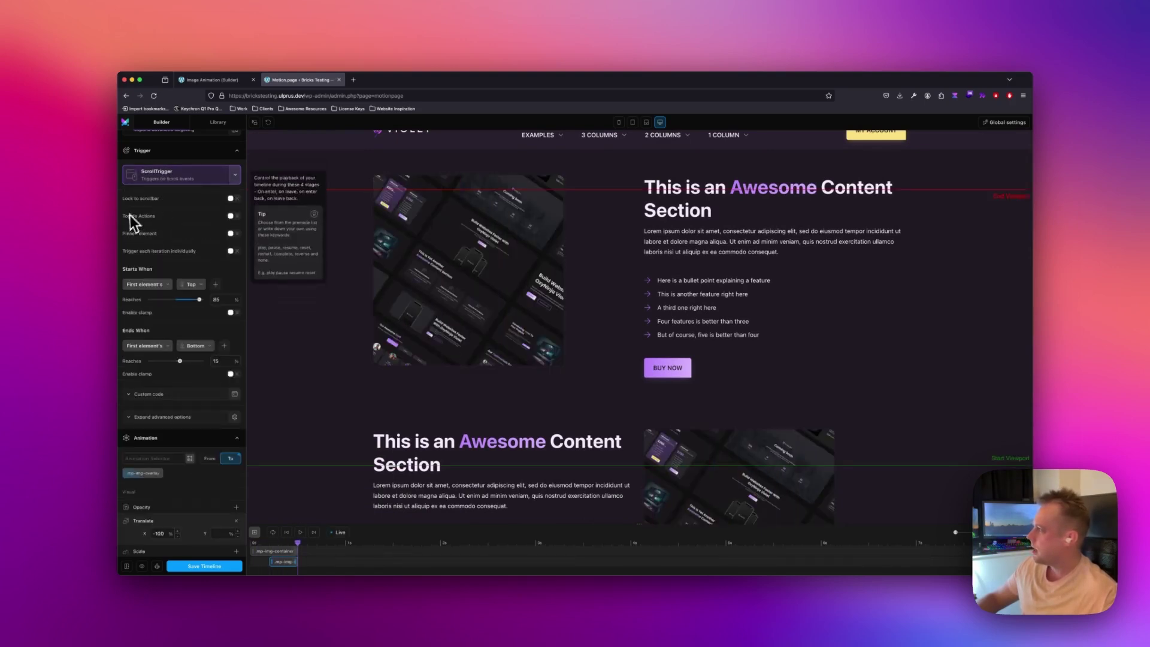
pyautogui.moveTo(151, 206)
pyautogui.scroll(2, 365, 287)
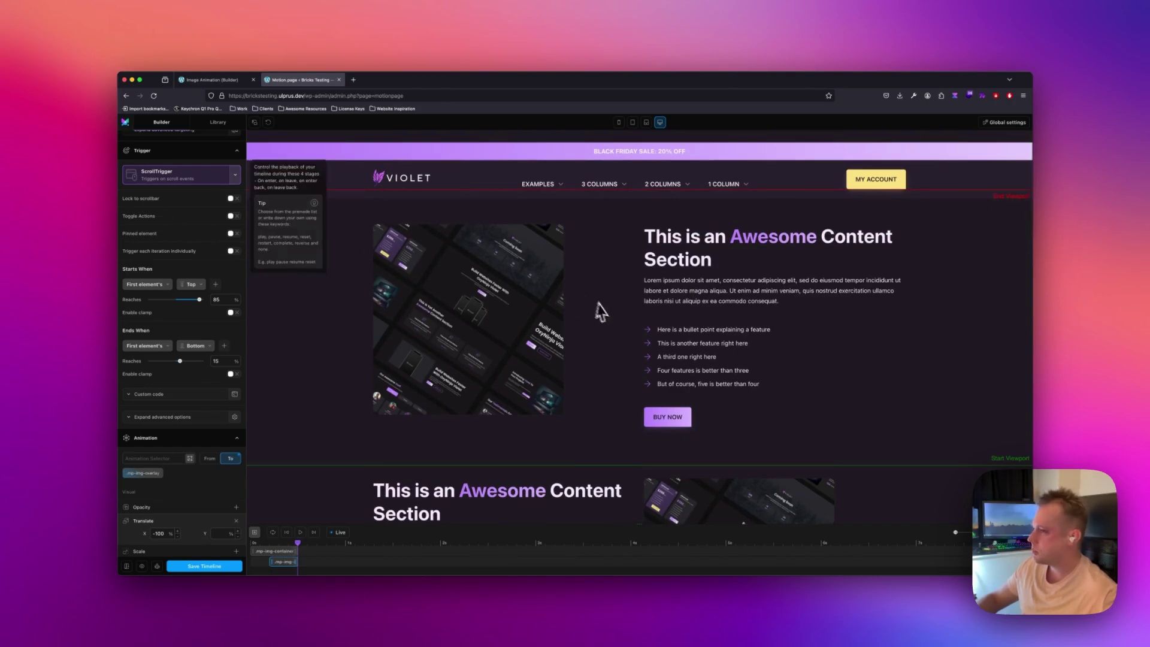
pyautogui.scroll(-4, 659, 341)
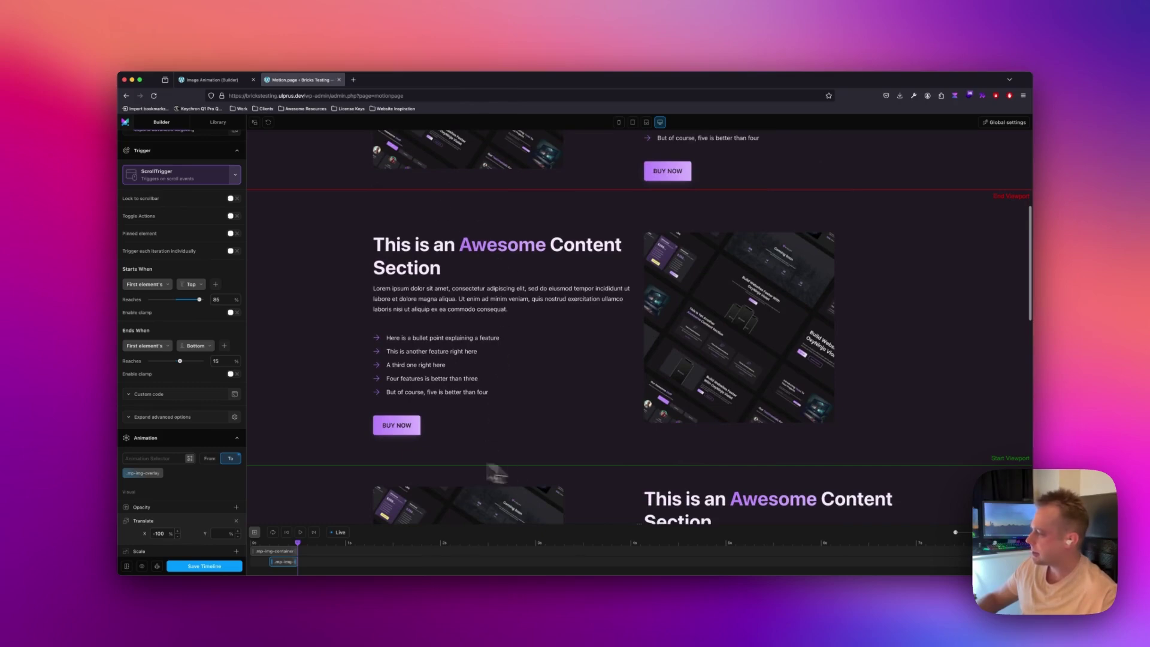
# Step: Set the trigger to start when the first element's top reaches 55% and end when its top reaches 50%
pyautogui.moveTo(199, 300); pyautogui.dragTo(194, 300)
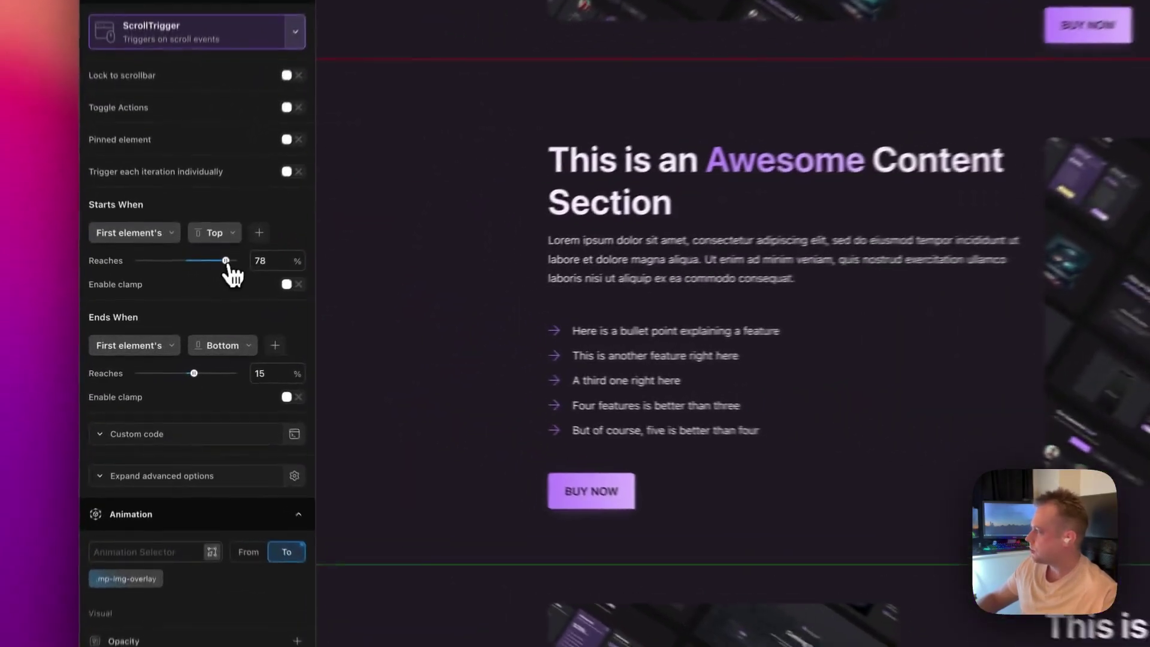
pyautogui.moveTo(228, 259); pyautogui.dragTo(219, 257)
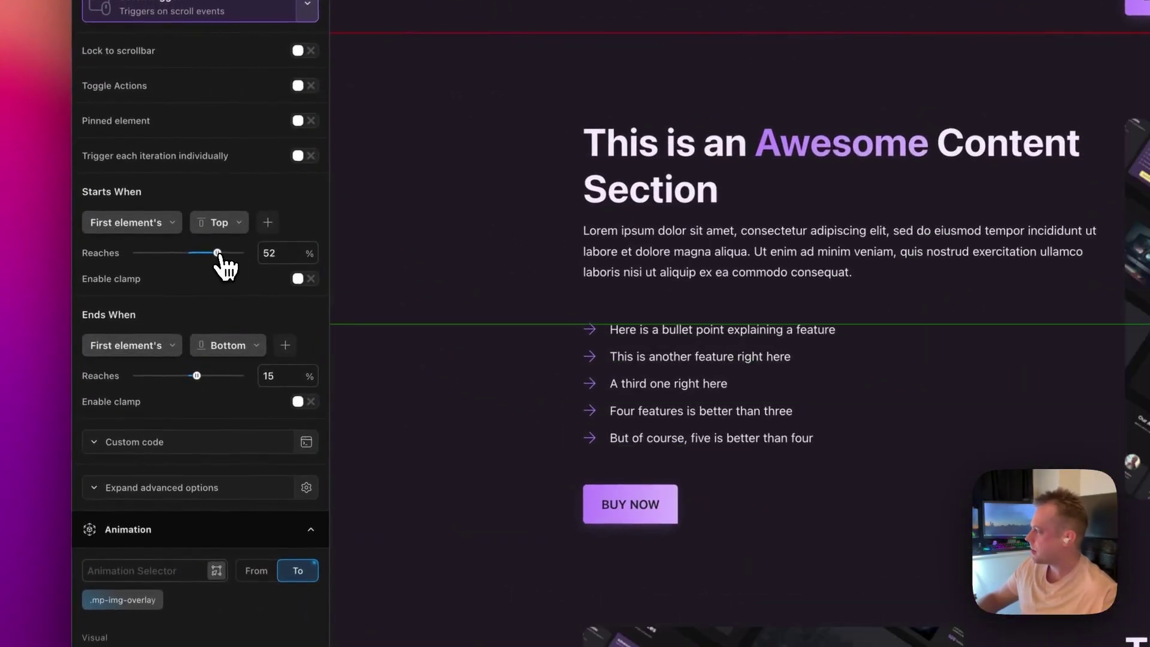
pyautogui.write('55')
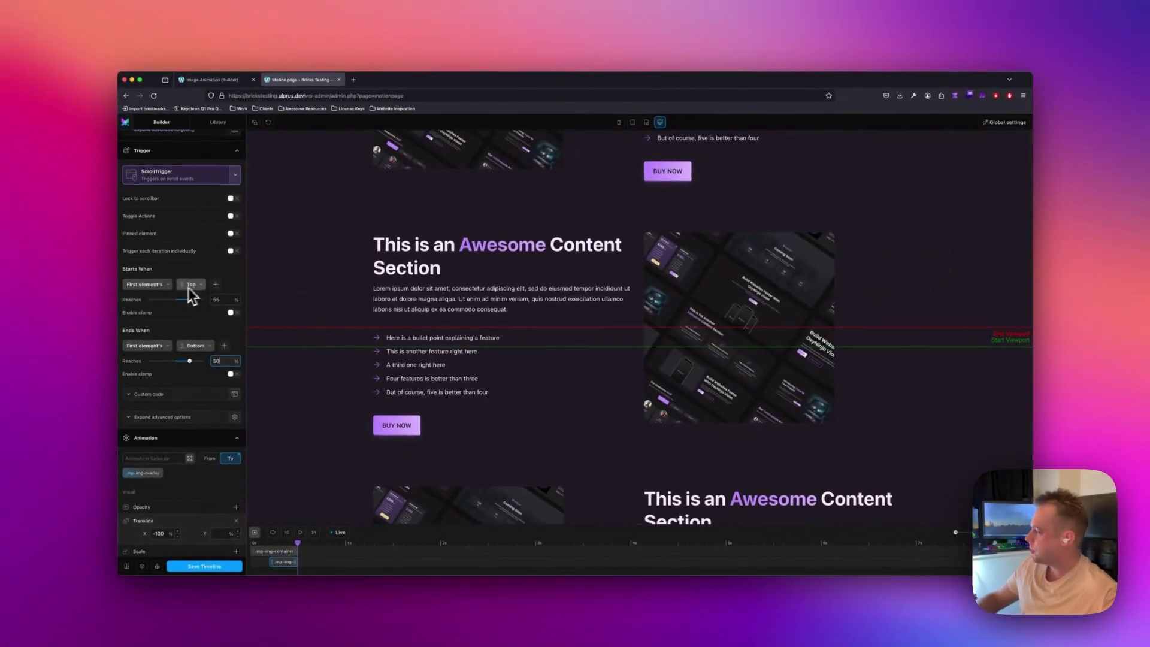
pyautogui.moveTo(130, 328)
pyautogui.click(195, 345)
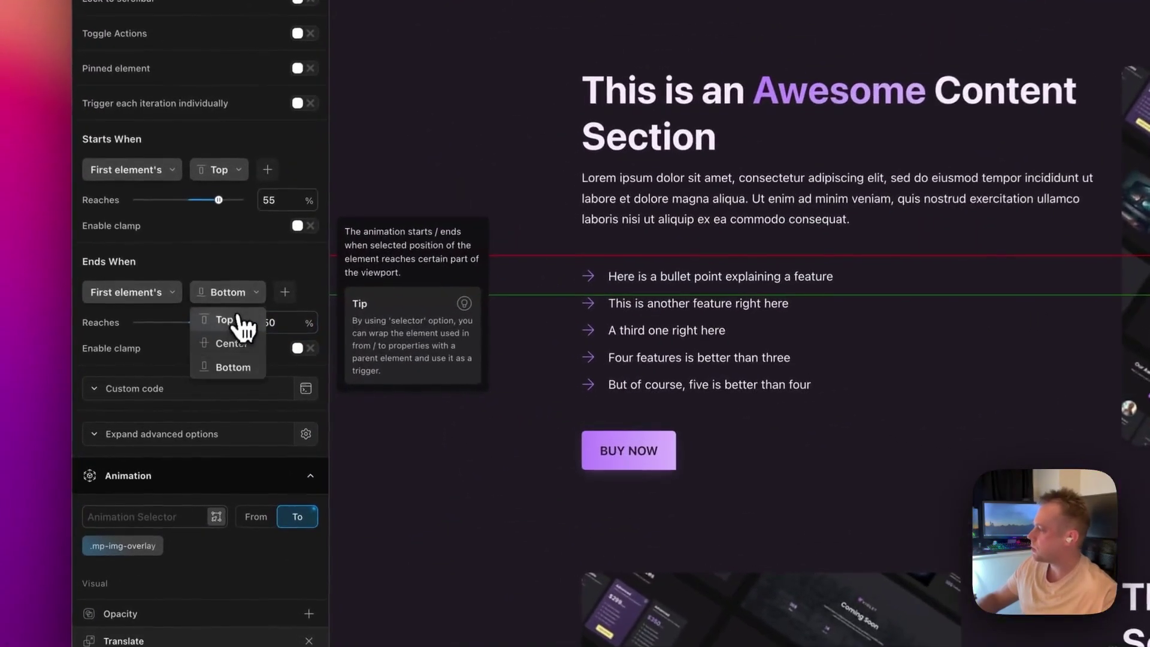
pyautogui.click(239, 319)
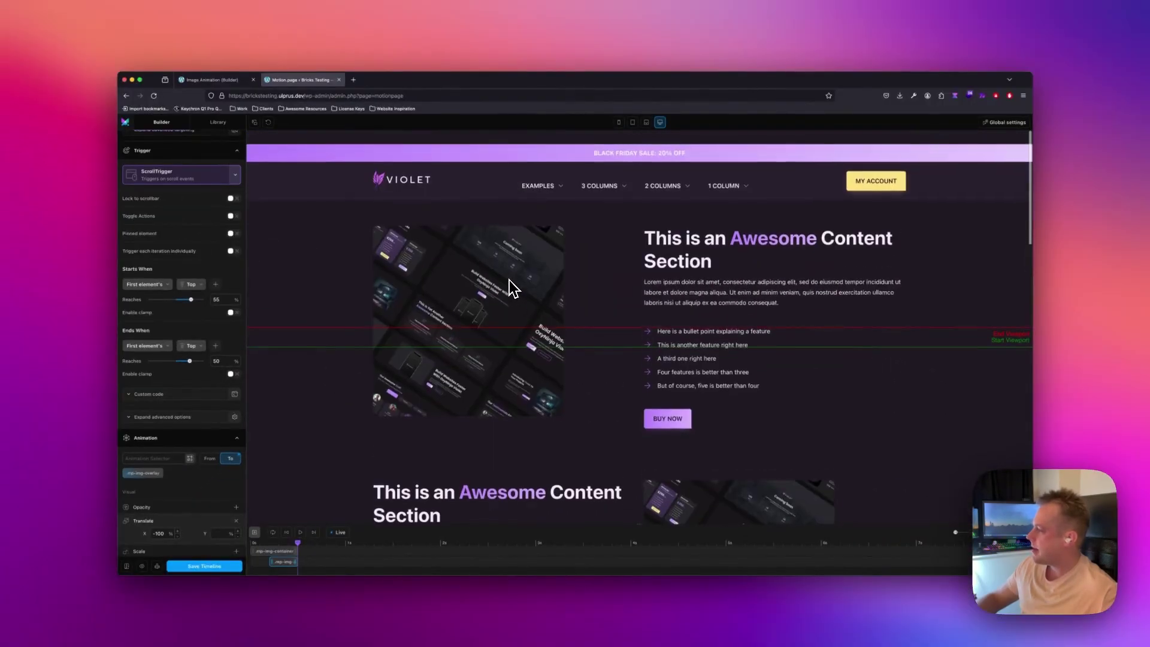
# Step: Scroll the preview to test the trigger, and inspect the repeated image overlays in the Bricks builder tab
pyautogui.scroll(-1, 510, 281)
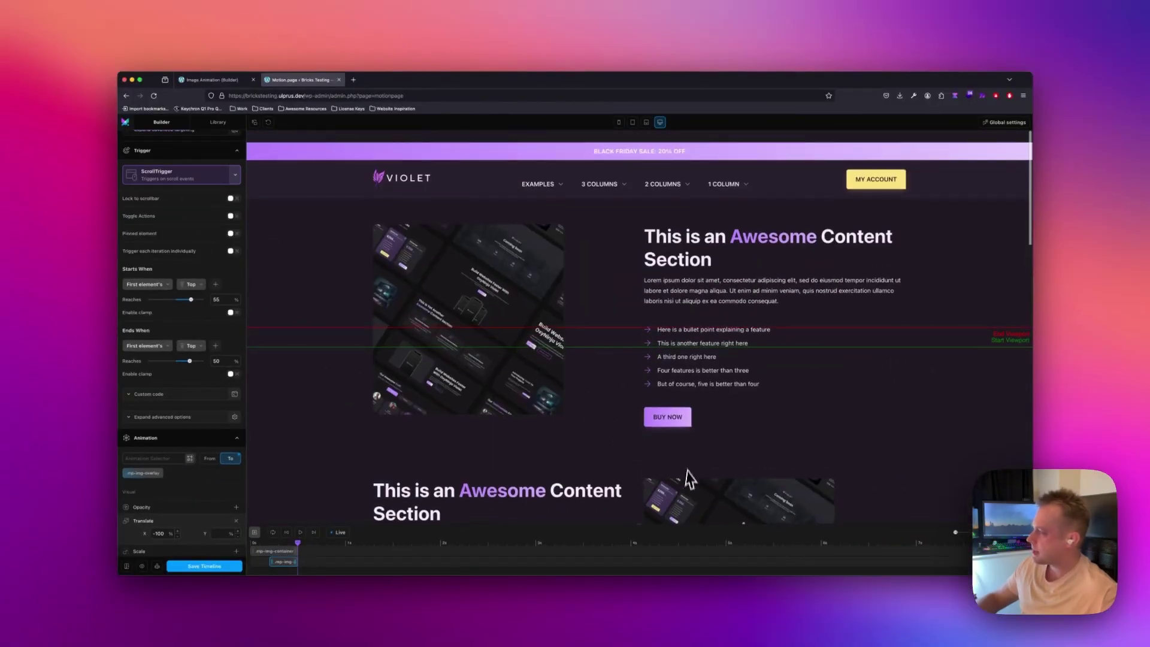
pyautogui.click(190, 82)
pyautogui.scroll(1, 706, 290)
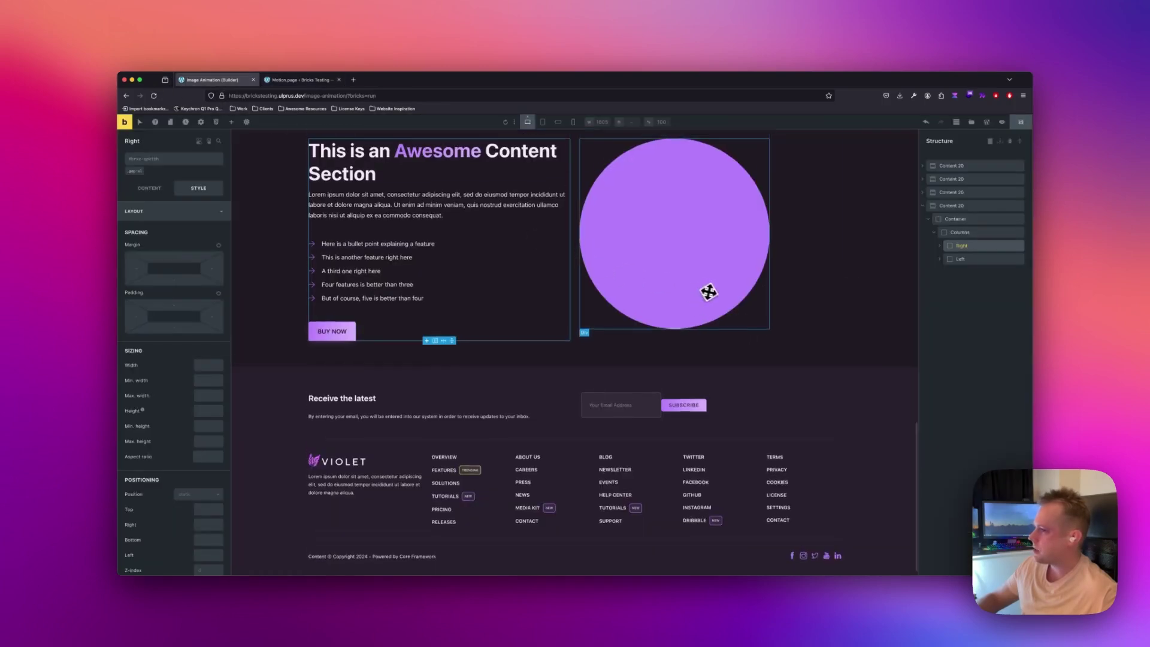
pyautogui.click(704, 285)
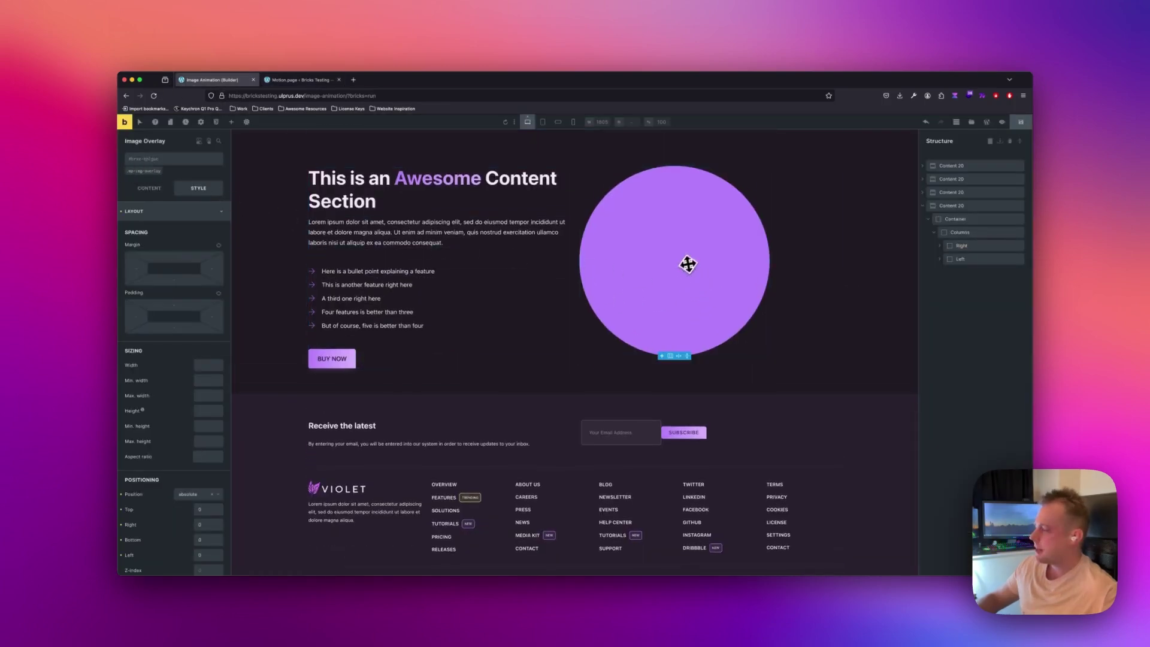
pyautogui.scroll(8, 683, 263)
pyautogui.scroll(8, 659, 300)
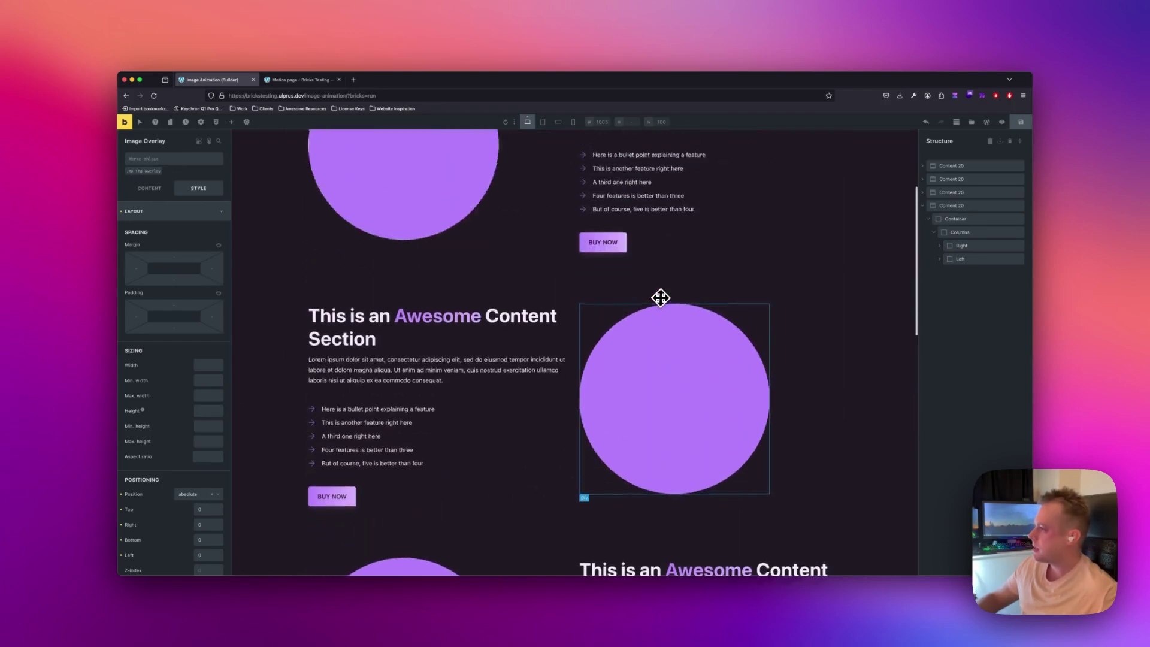
pyautogui.scroll(-3, 593, 383)
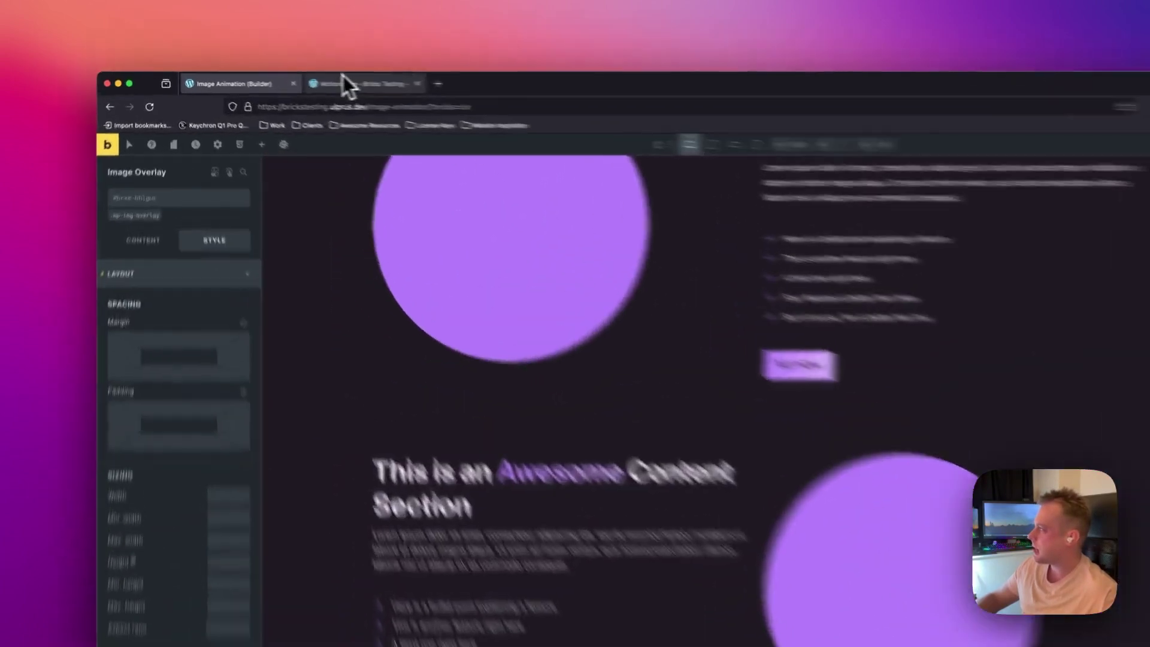
# Step: Return to the Motion.page tab, enable triggering each iteration individually, and test the reveals down the page preview
pyautogui.click(282, 80)
pyautogui.moveTo(35, 315)
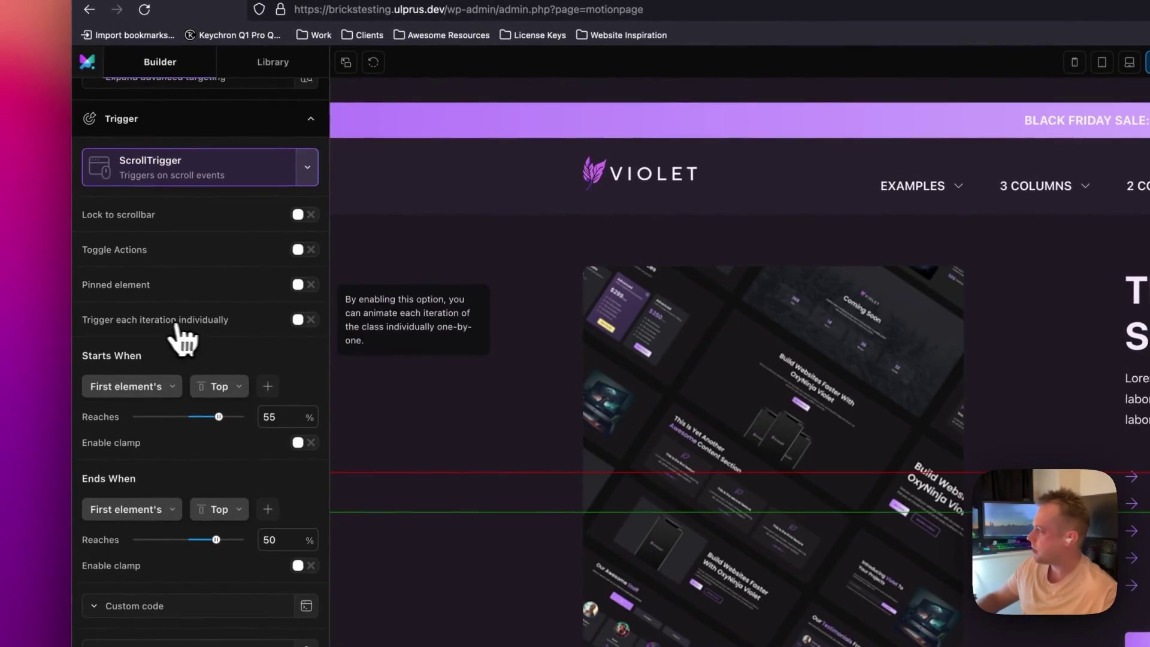
pyautogui.click(299, 319)
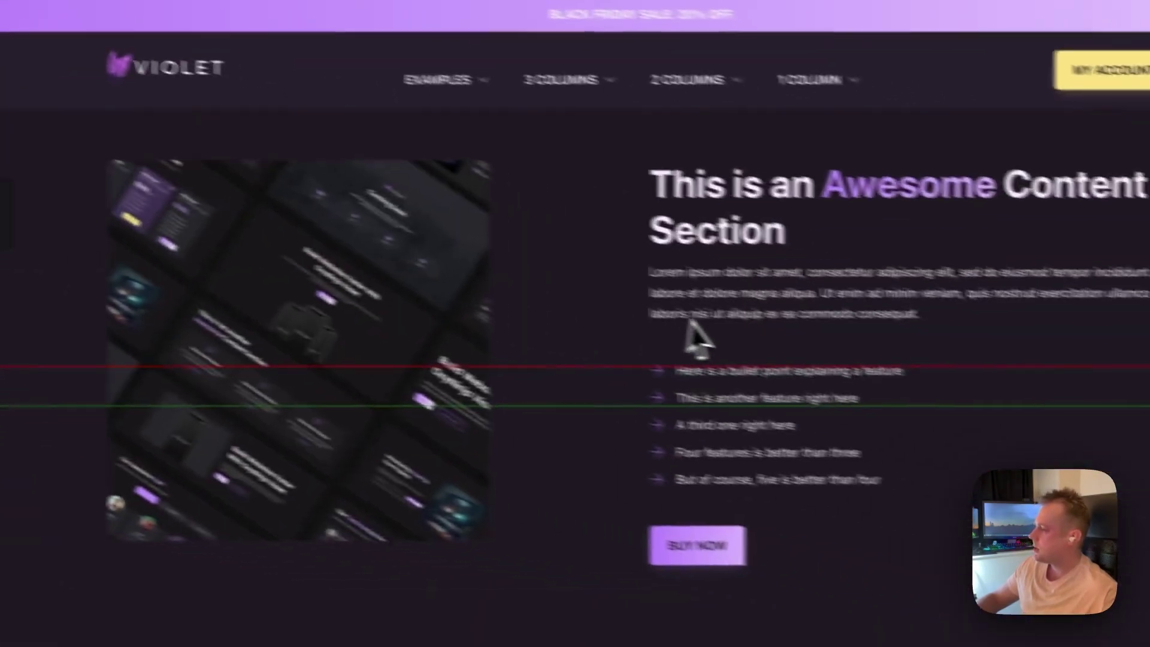
pyautogui.scroll(-5, 706, 369)
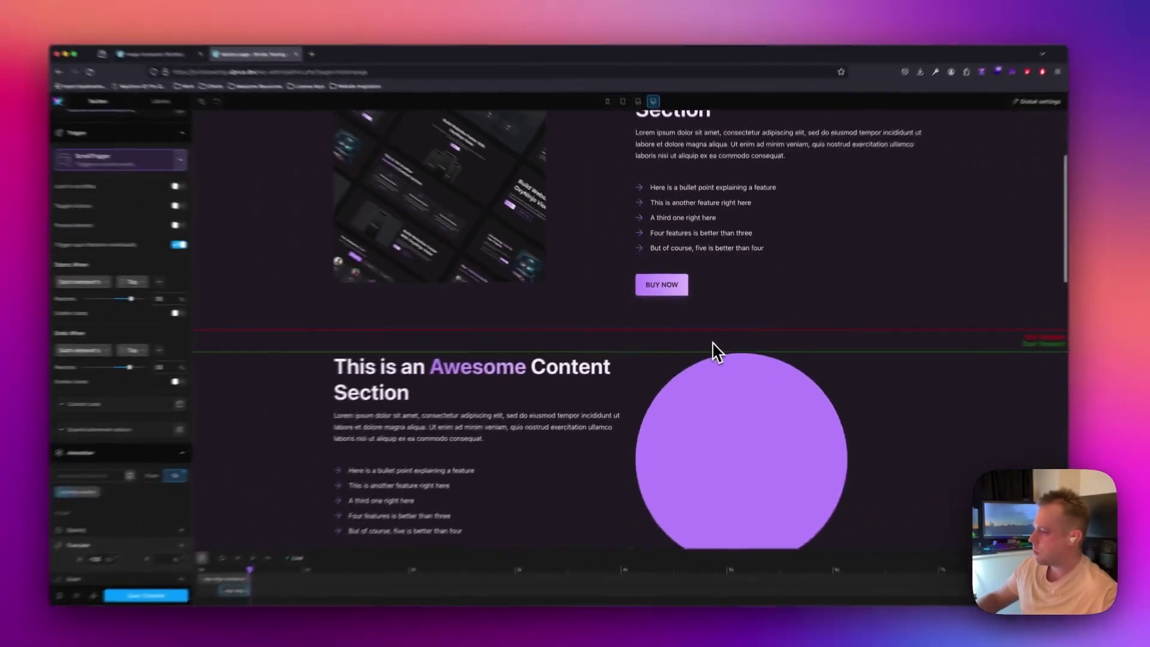
pyautogui.scroll(-5, 713, 339)
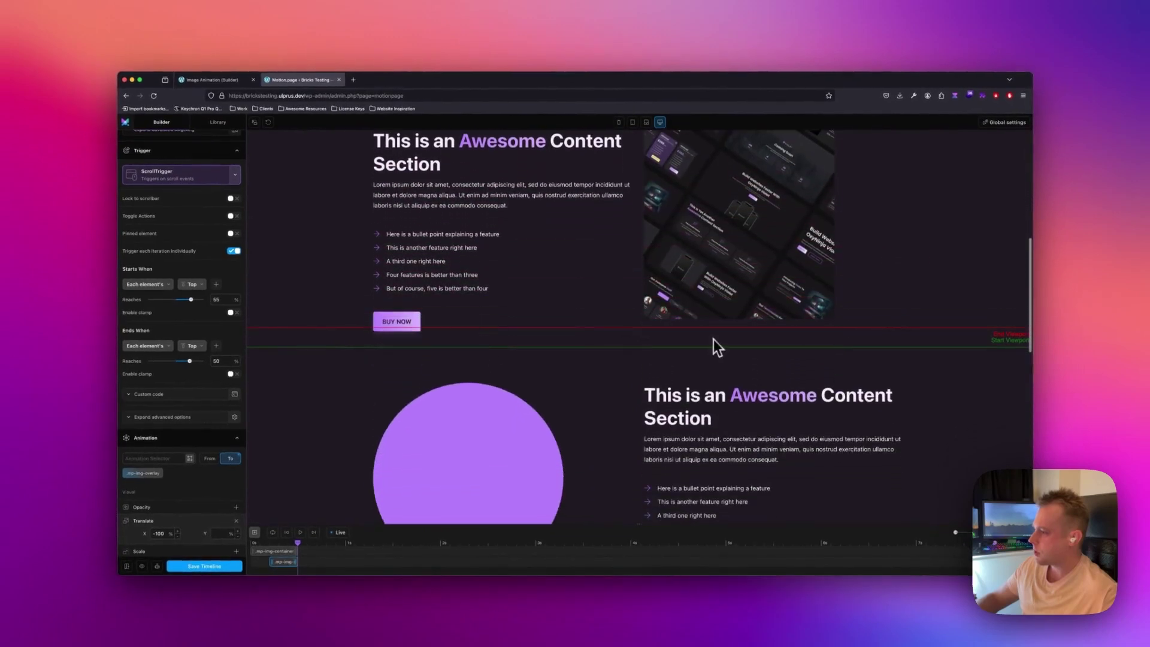
pyautogui.scroll(-5, 641, 346)
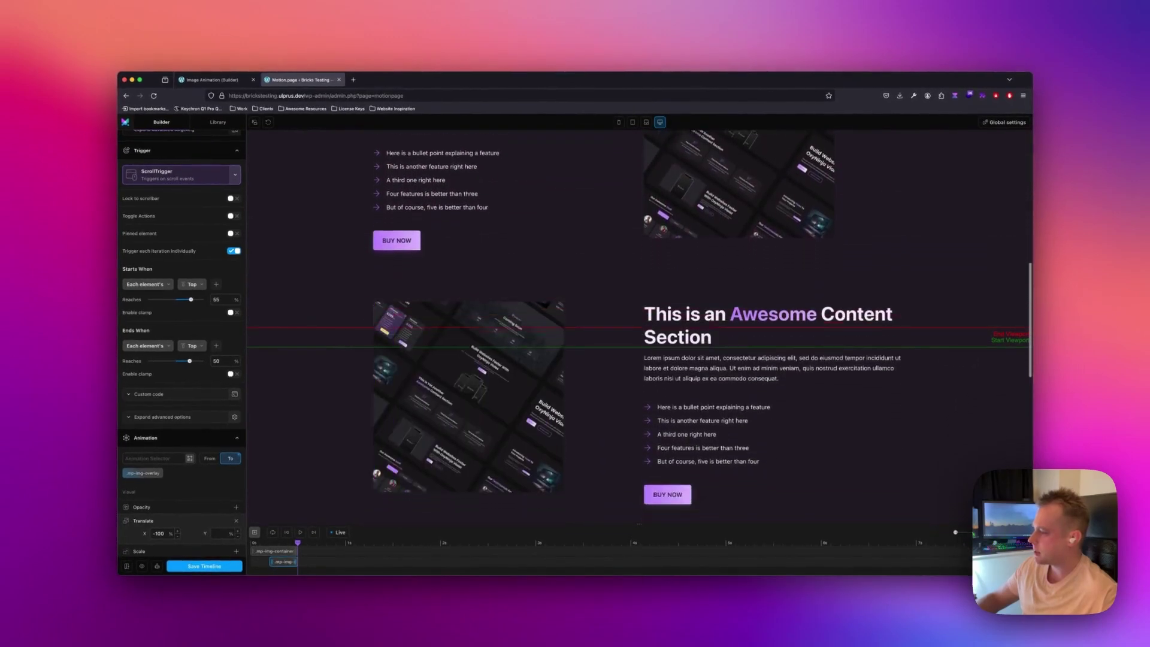
# Step: Enable toggle actions for the ScrollTrigger and set them to Reverse on scroll back leave
pyautogui.scroll(-5, 641, 346)
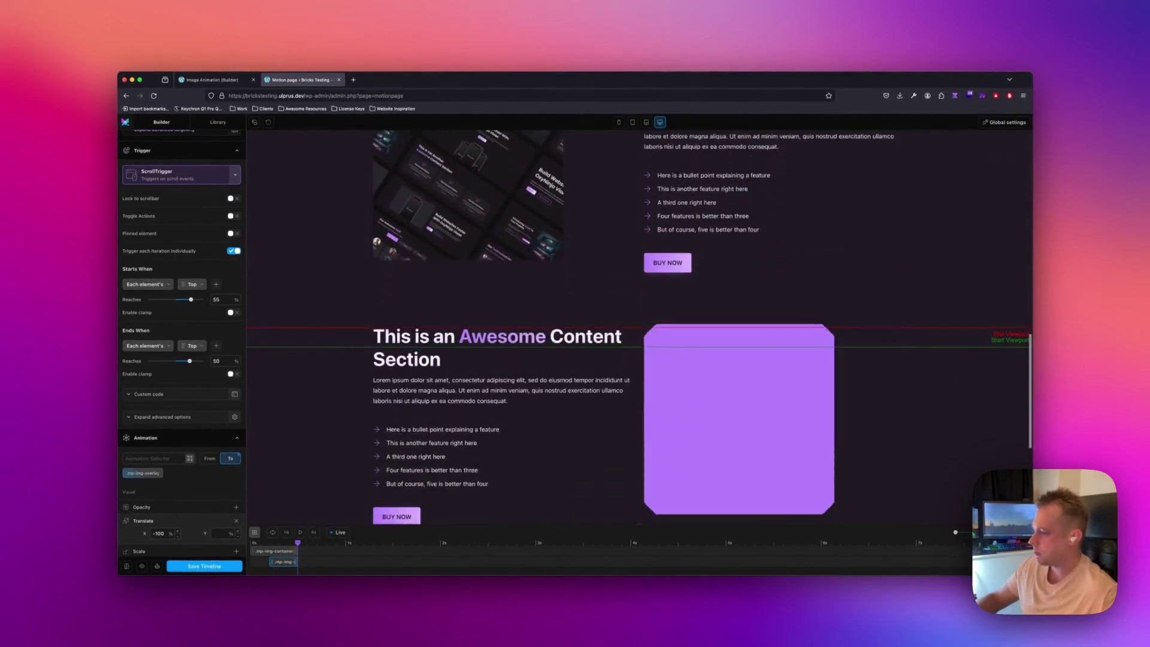
pyautogui.scroll(-5, 641, 347)
pyautogui.scroll(8, 641, 347)
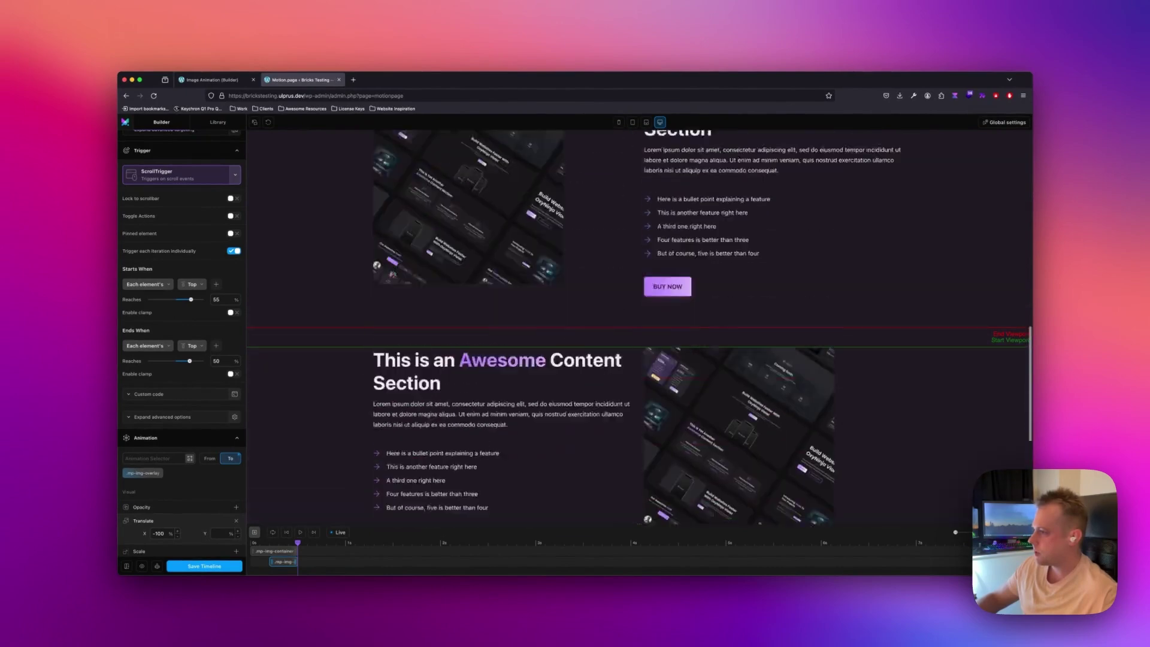
pyautogui.scroll(4, 614, 345)
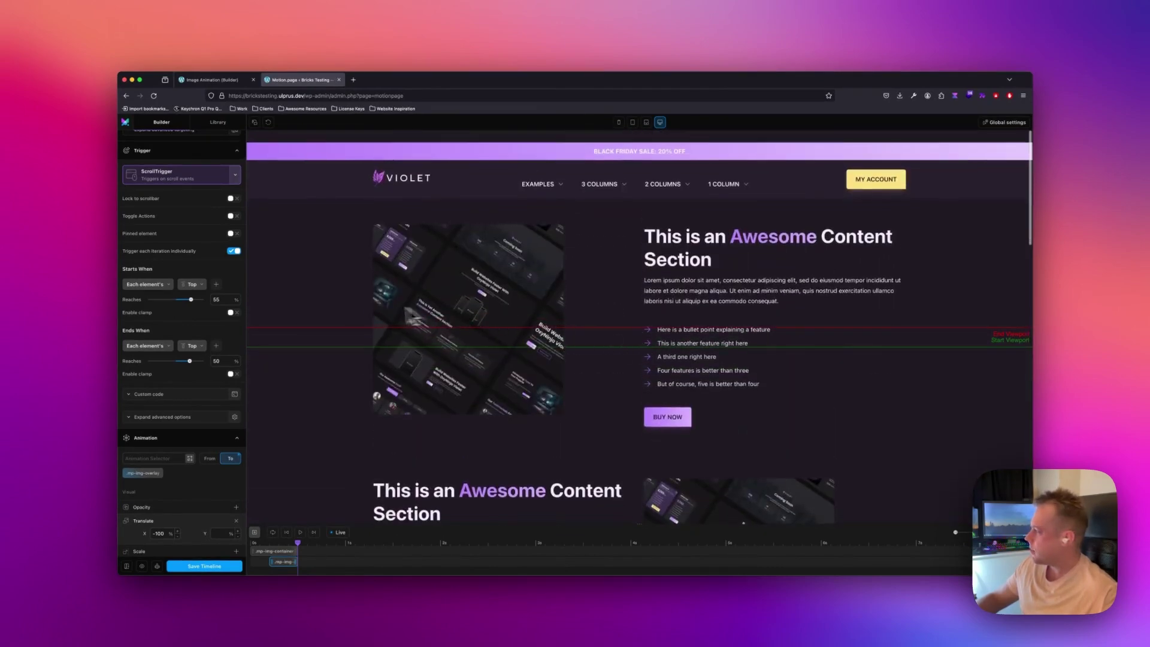
pyautogui.click(145, 218)
pyautogui.click(220, 228)
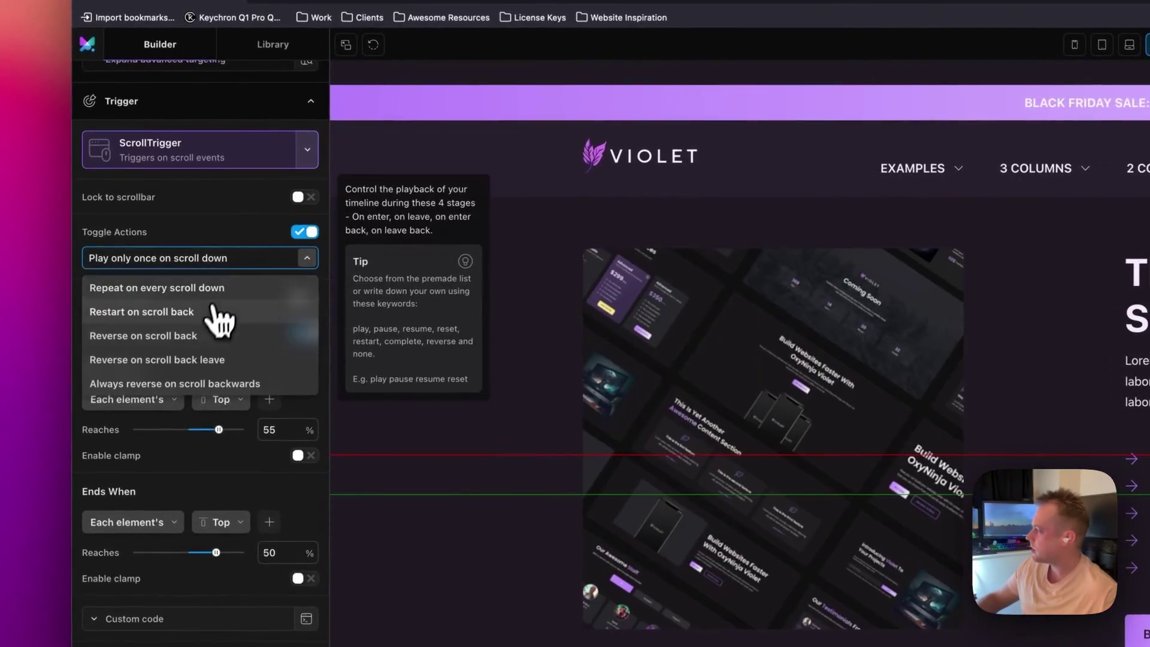
pyautogui.click(187, 362)
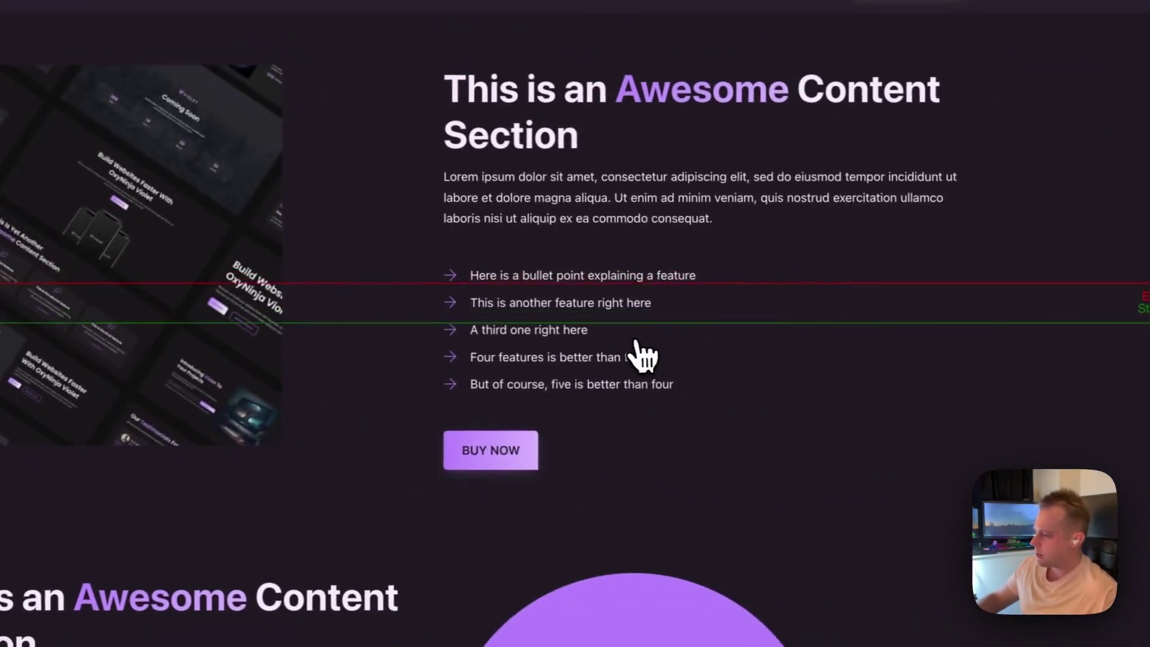
# Step: Test the image reveals and their reversal throughout the page preview, moving both down and back up through the sections
pyautogui.scroll(-5, 642, 359)
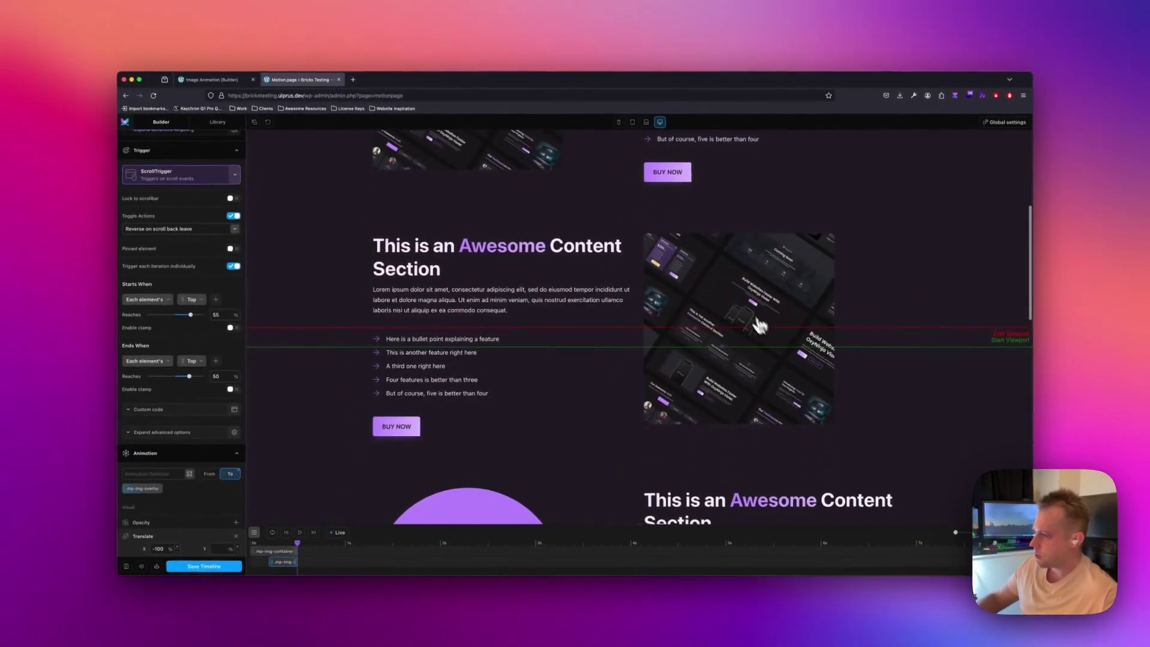
pyautogui.scroll(-3, 742, 363)
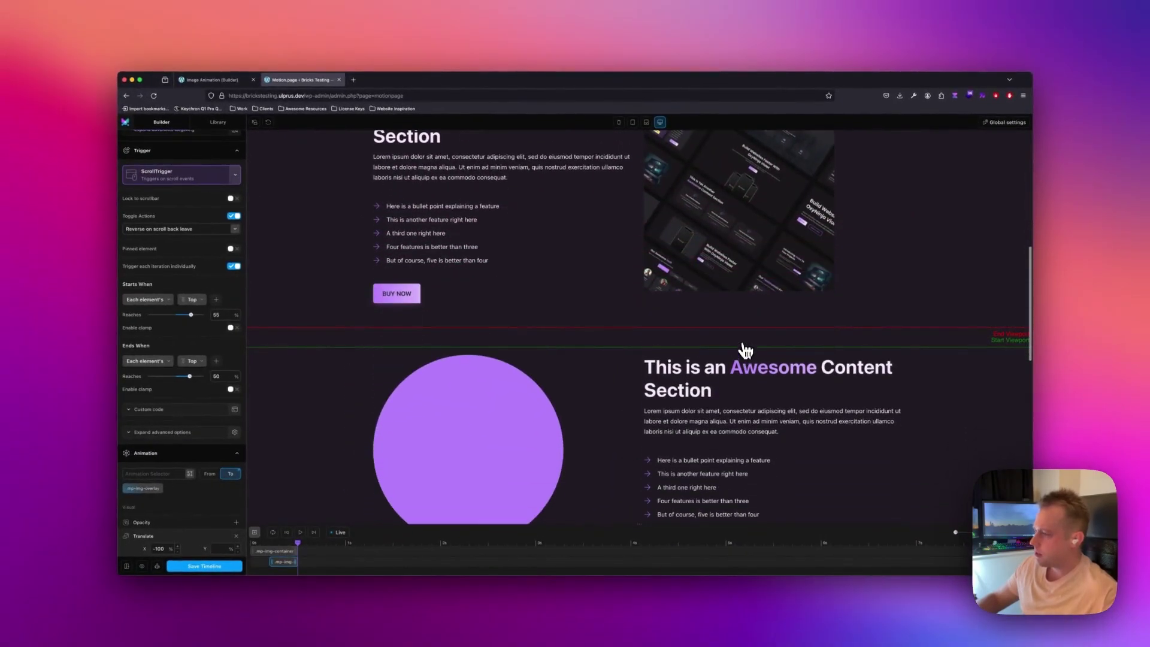
pyautogui.scroll(1, 747, 342)
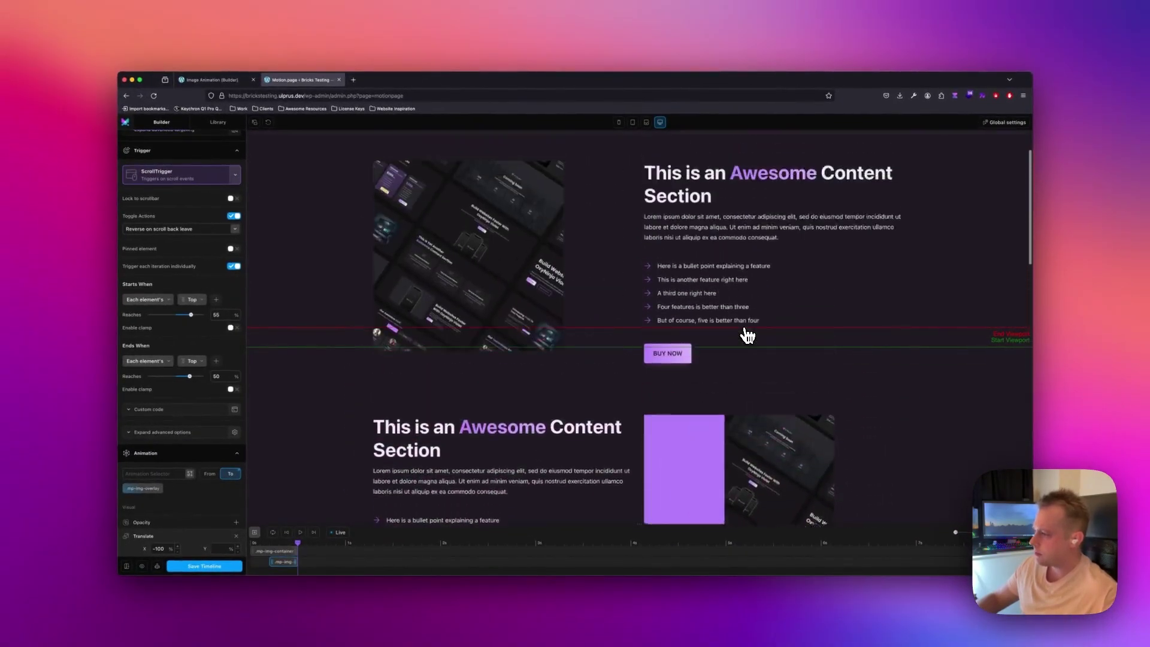
pyautogui.scroll(3, 748, 336)
pyautogui.scroll(-6, 747, 336)
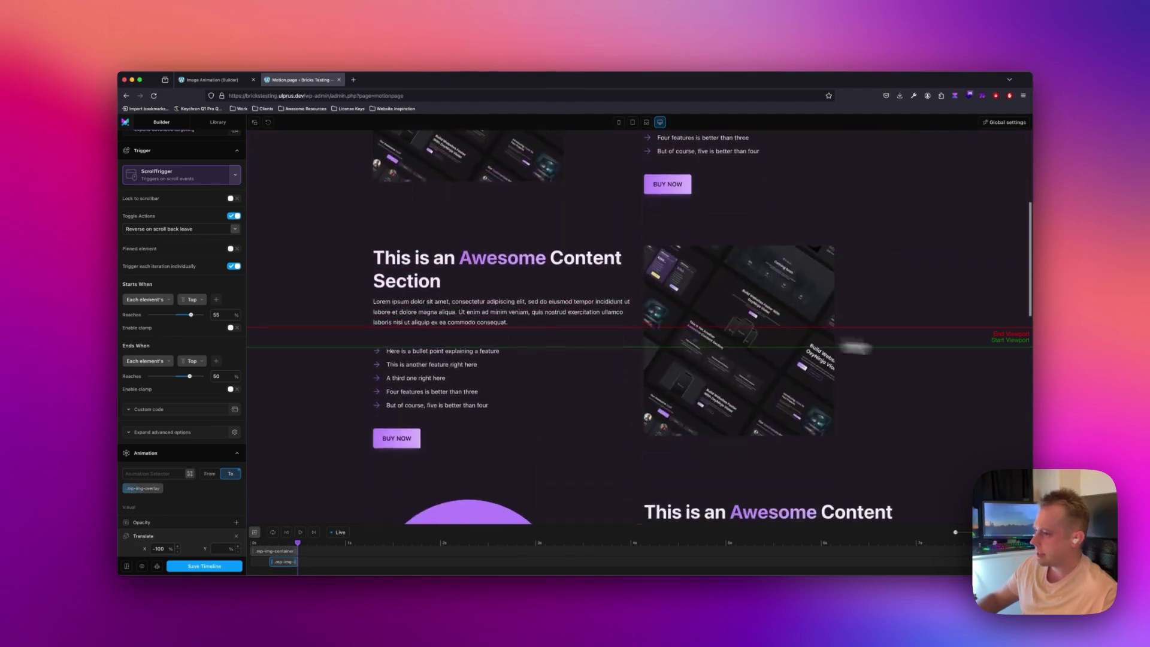
pyautogui.scroll(3, 885, 354)
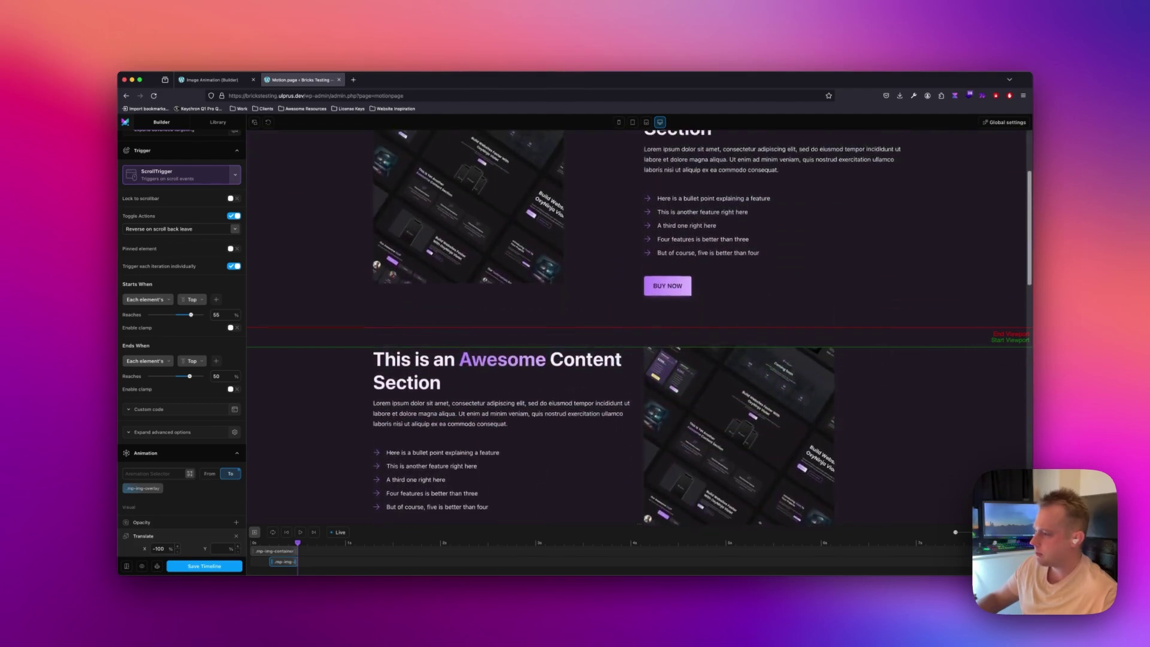
pyautogui.scroll(-1, 639, 327)
pyautogui.scroll(1, 639, 327)
pyautogui.scroll(-1, 639, 326)
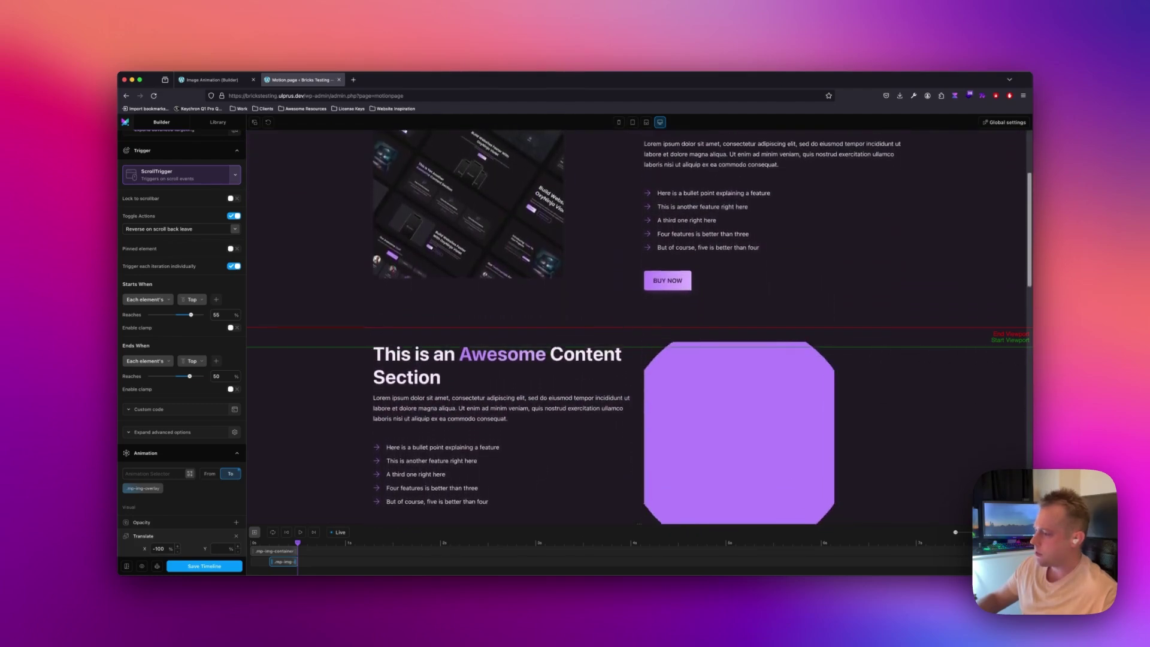
pyautogui.scroll(-3, 882, 356)
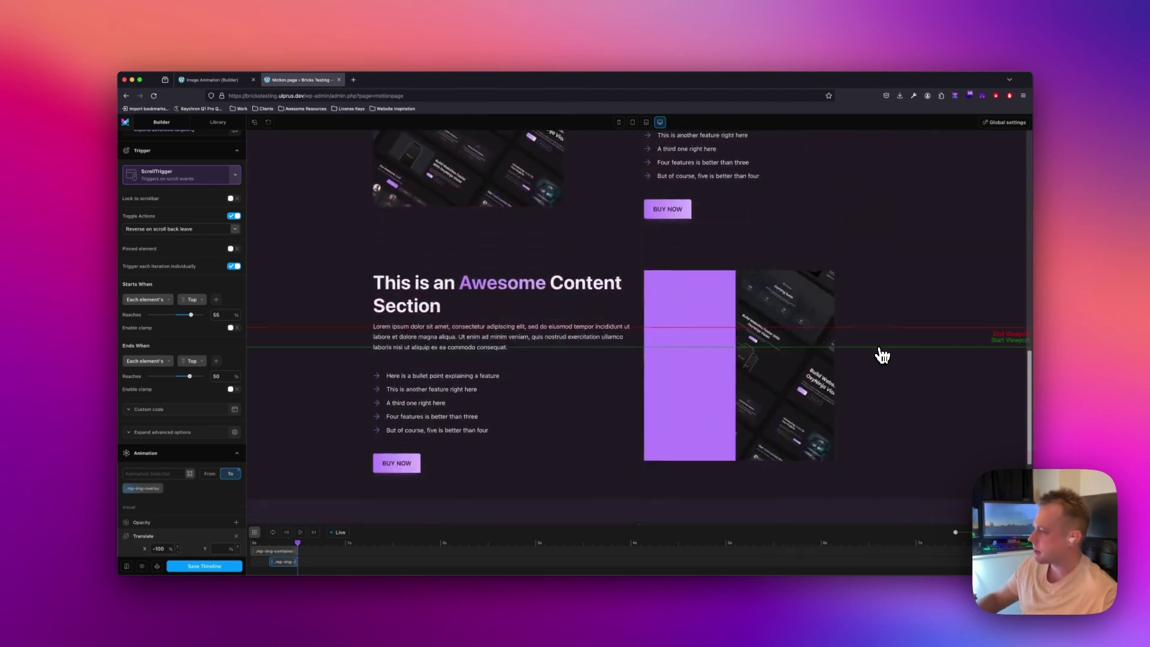
pyautogui.scroll(-2, 883, 355)
pyautogui.scroll(12, 882, 356)
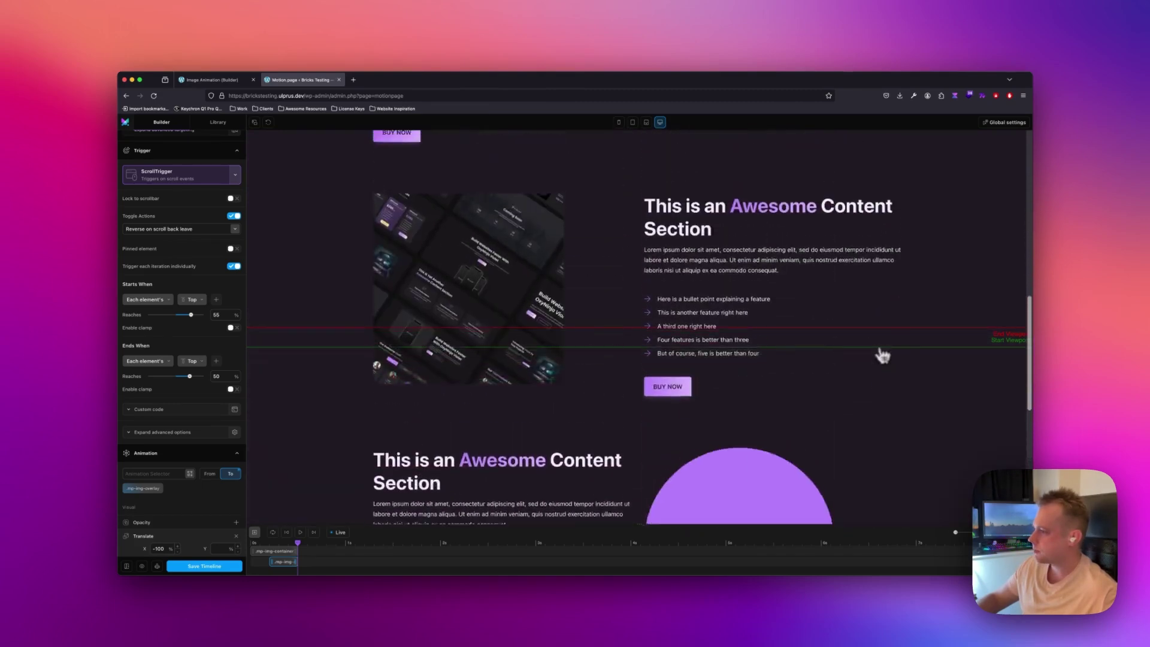
pyautogui.scroll(5, 883, 356)
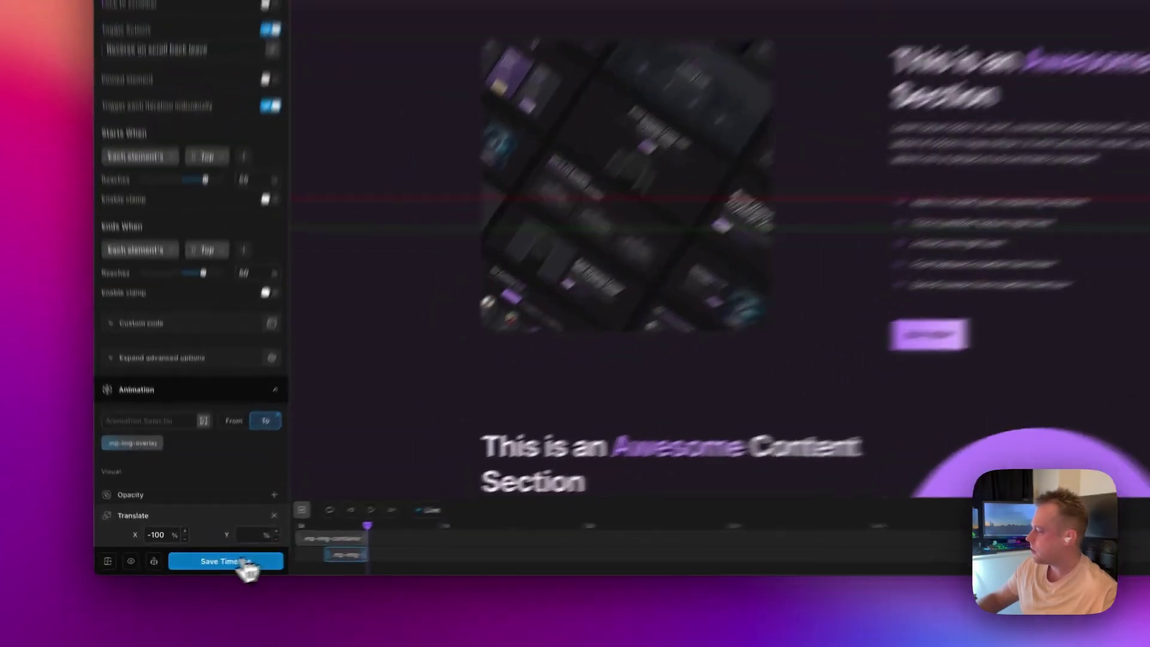
# Step: Save the timeline, open the page's frontend, and check the image reveals down and back up the page
pyautogui.click(198, 567)
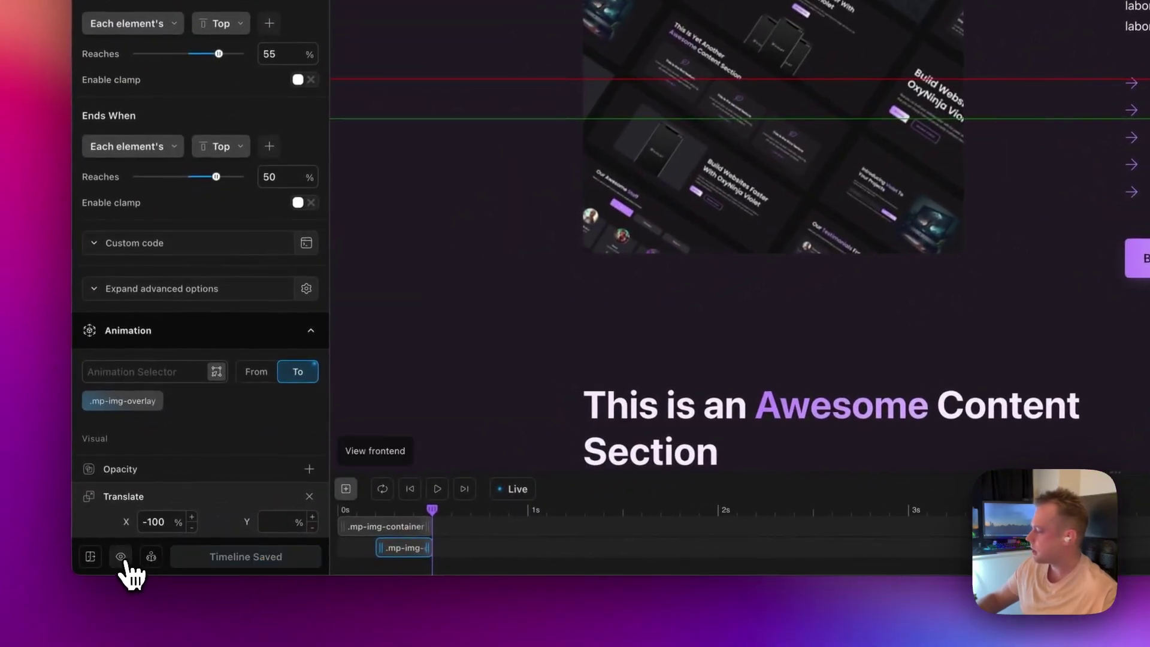
pyautogui.click(121, 557)
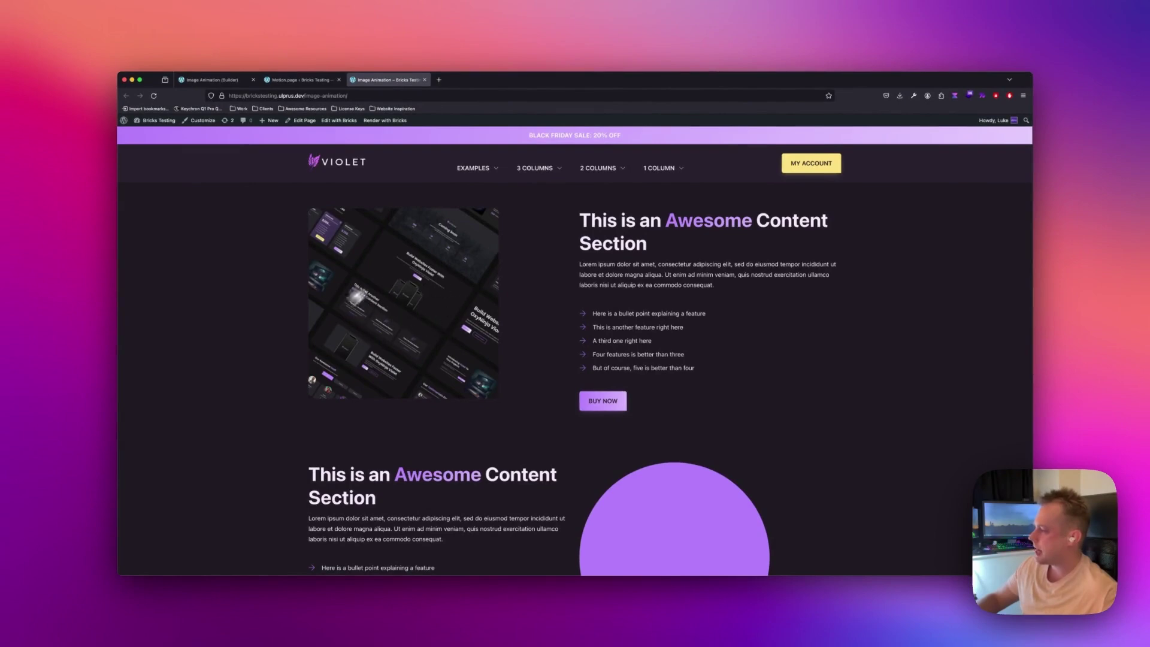
pyautogui.scroll(-5, 880, 350)
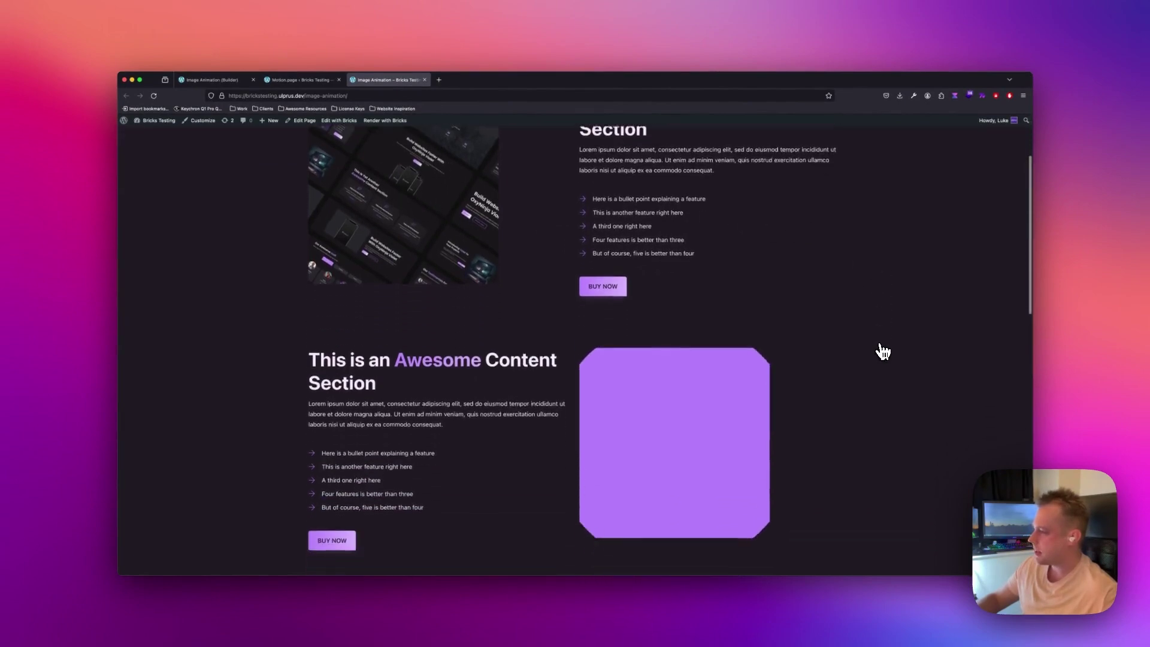
pyautogui.scroll(-6, 884, 351)
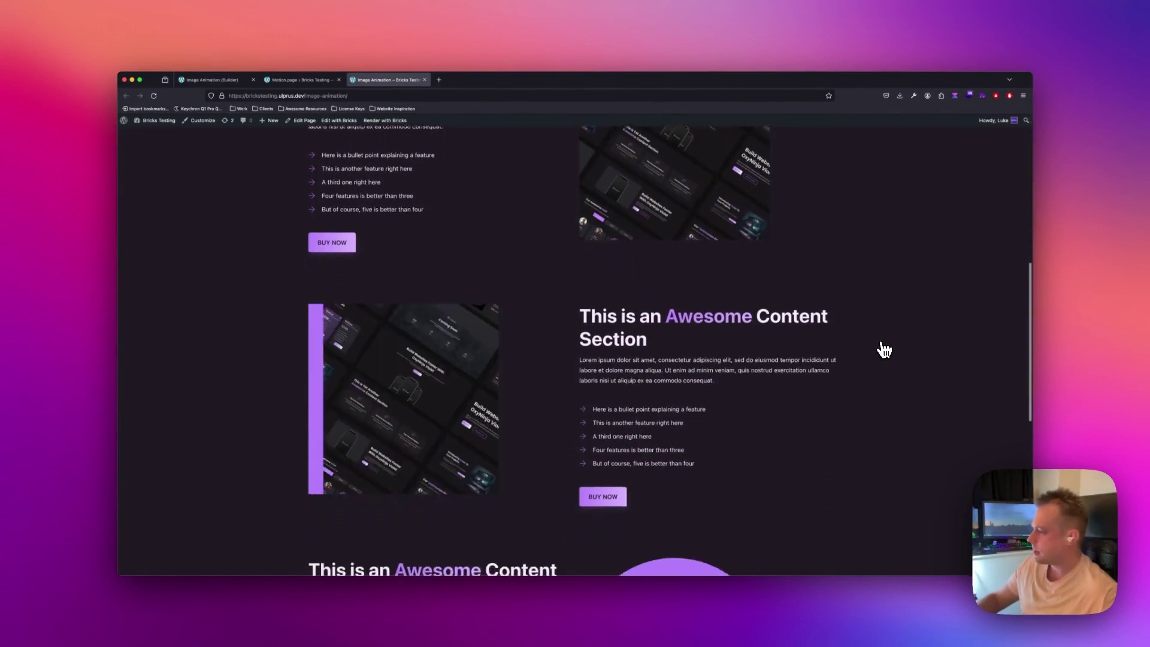
pyautogui.scroll(-6, 881, 348)
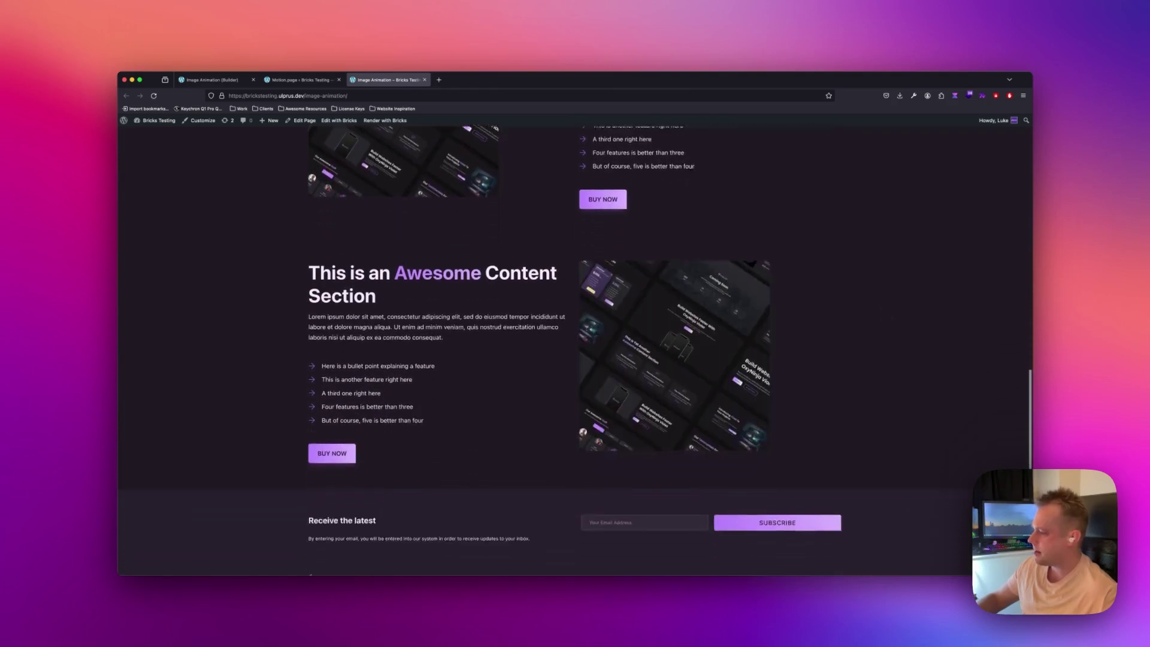
pyautogui.scroll(3, 881, 347)
pyautogui.scroll(10, 884, 349)
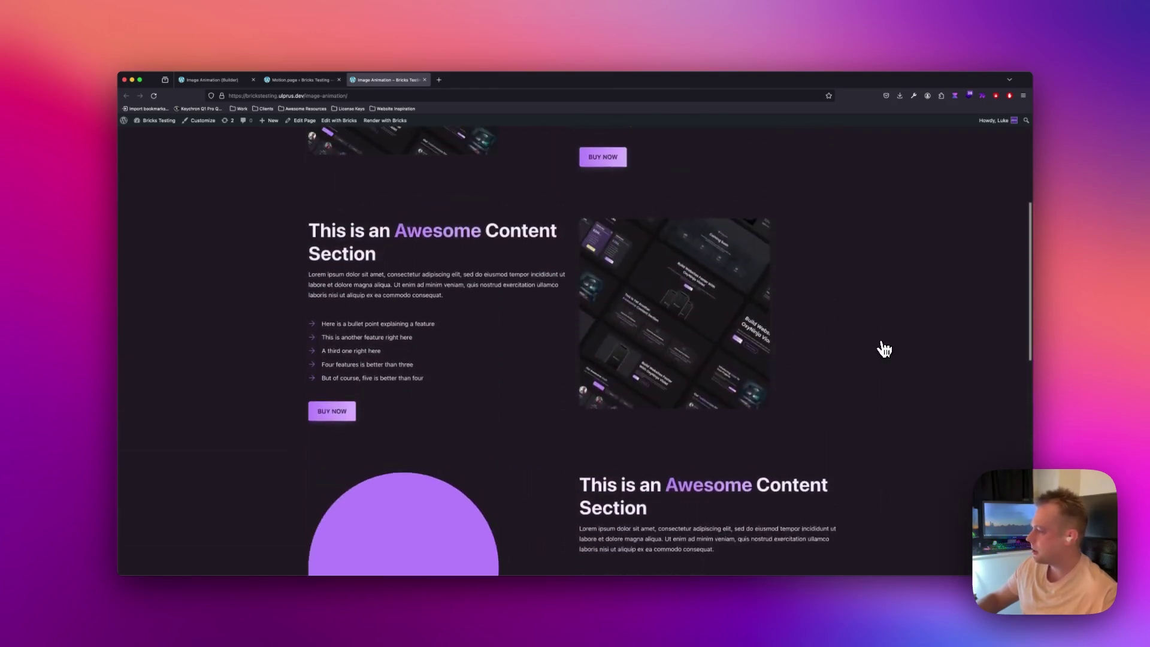
# Step: Back in the Motion.page tab, extend .mp-img-container to 1 s, make .mp-img-overlay run from about 0.4 s to 1 s, and save the timeline
pyautogui.click(239, 81)
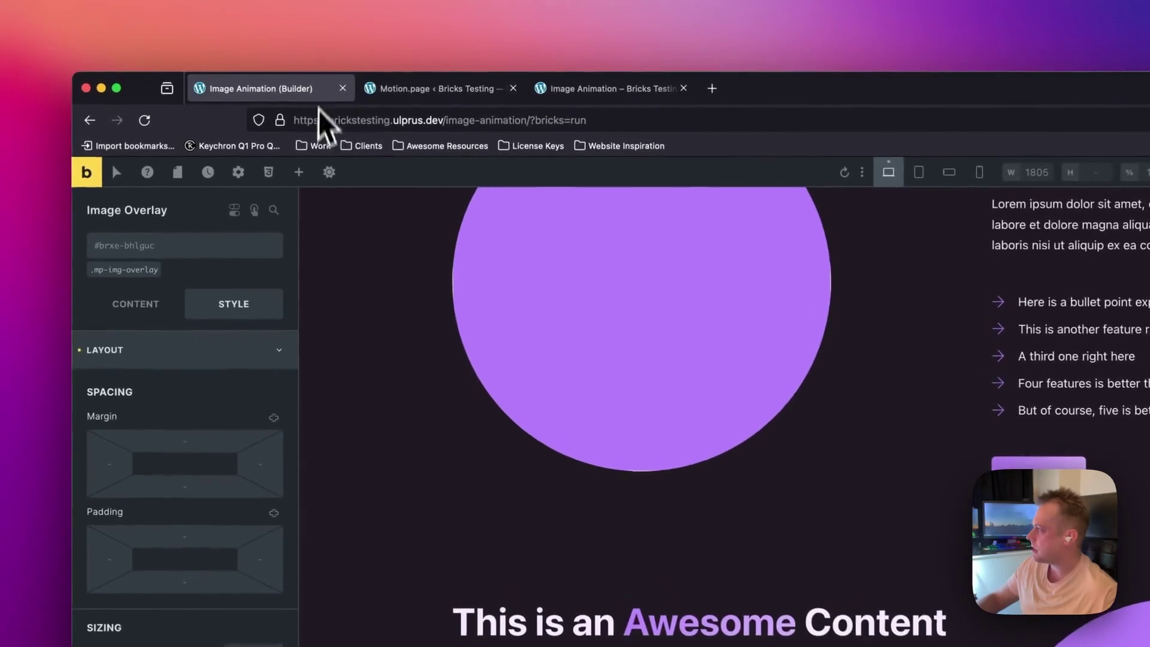
pyautogui.click(408, 88)
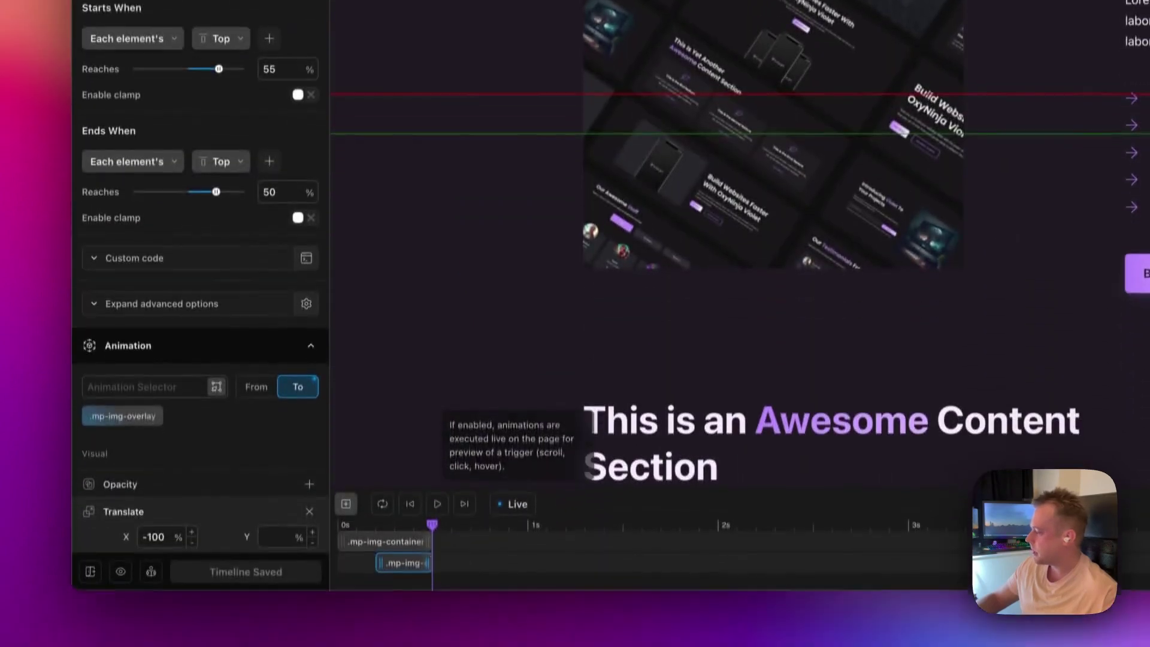
pyautogui.moveTo(433, 525)
pyautogui.mouseDown()
pyautogui.moveTo(527, 531)
pyautogui.moveTo(448, 533)
pyautogui.mouseUp()
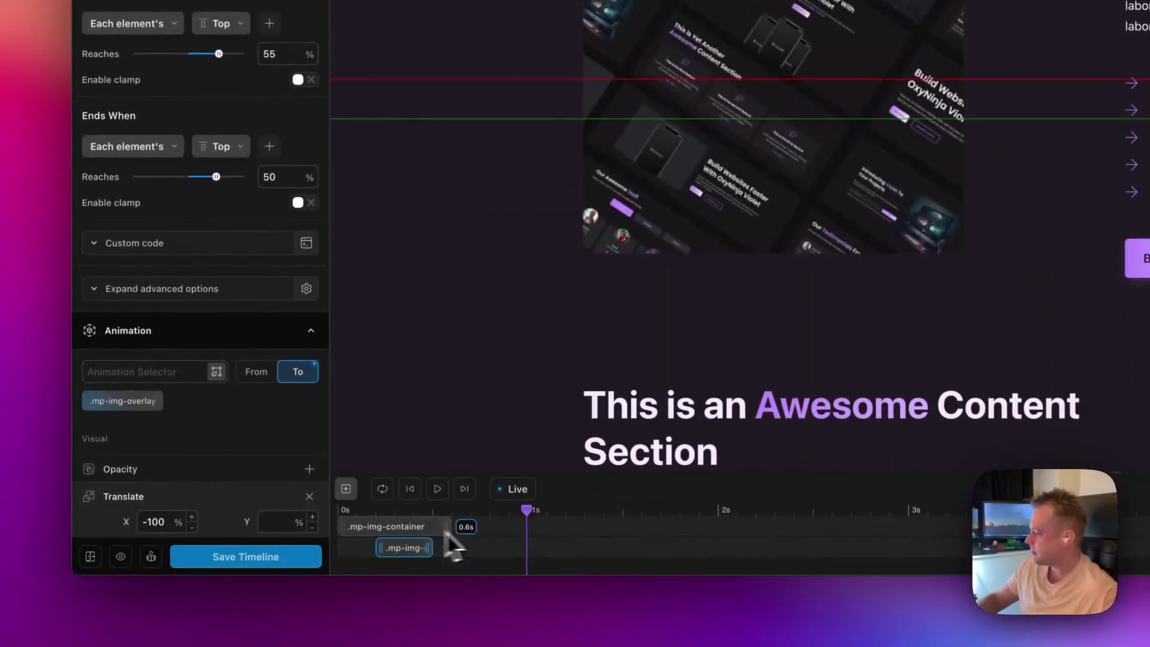
pyautogui.moveTo(526, 530); pyautogui.dragTo(525, 530)
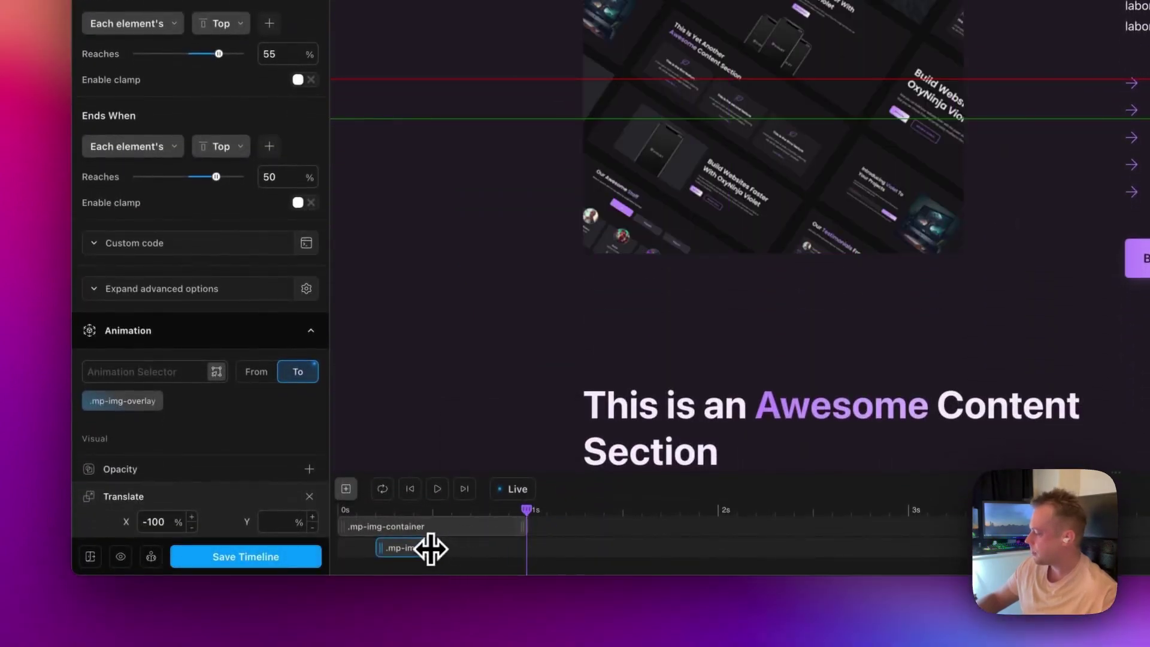
pyautogui.moveTo(455, 547); pyautogui.dragTo(492, 548)
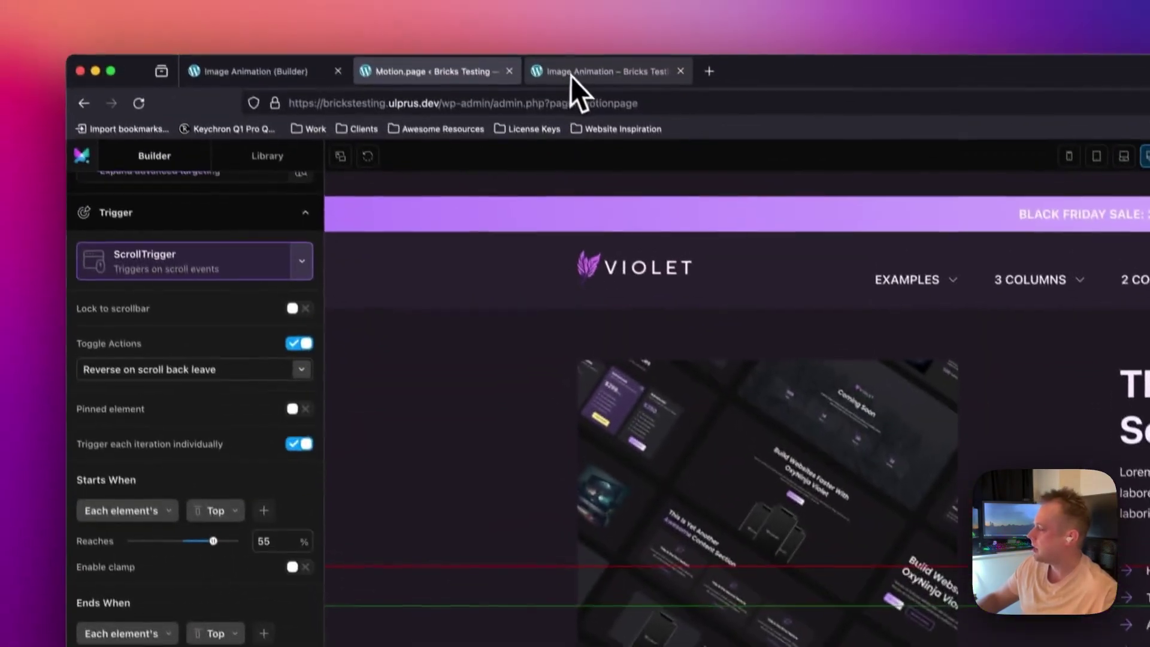
# Step: Switch to the frontend tab, reload the page from its top, and check the retimed reveals down and back up the page
pyautogui.click(575, 84)
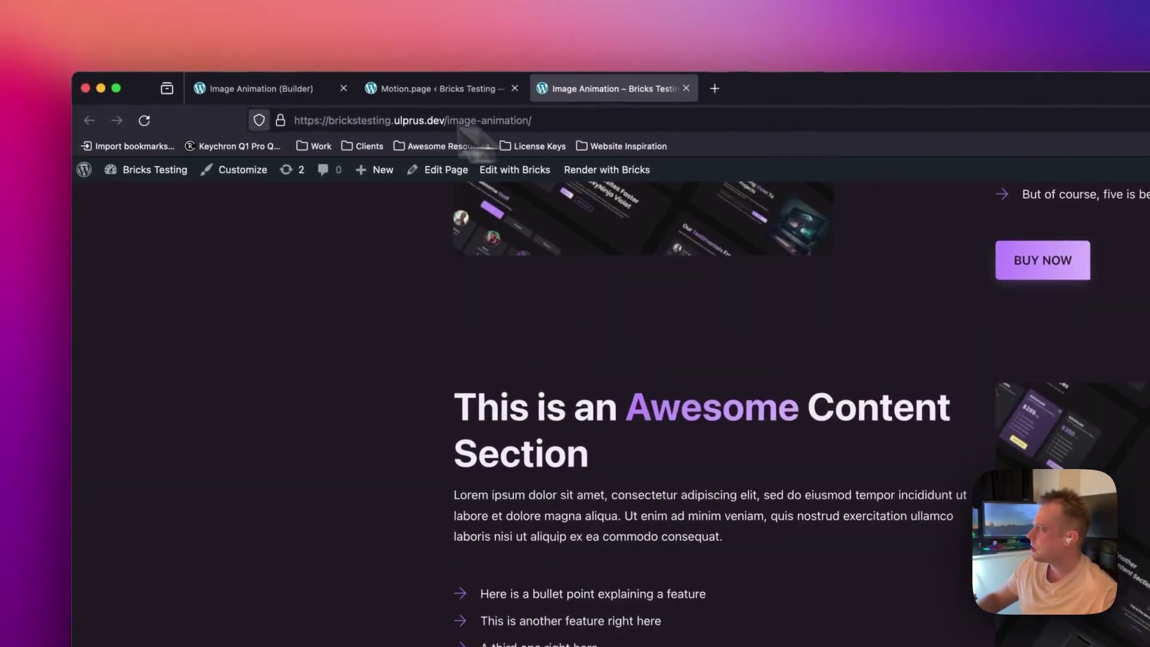
pyautogui.scroll(5, 398, 363)
pyautogui.click(145, 120)
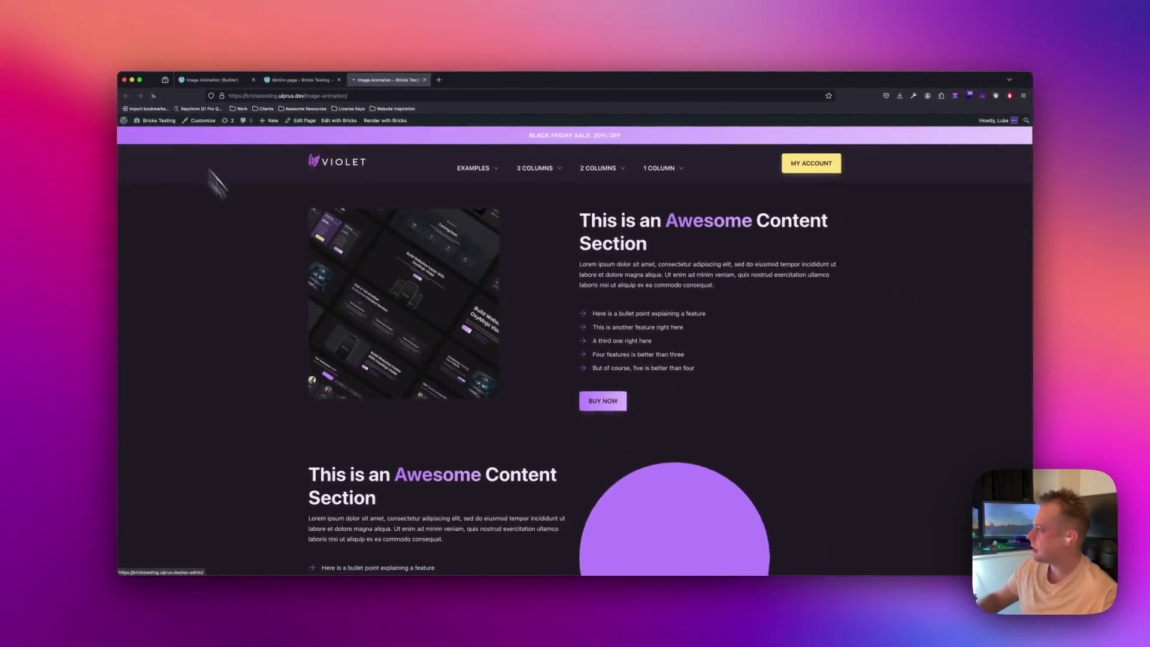
pyautogui.scroll(-5, 713, 330)
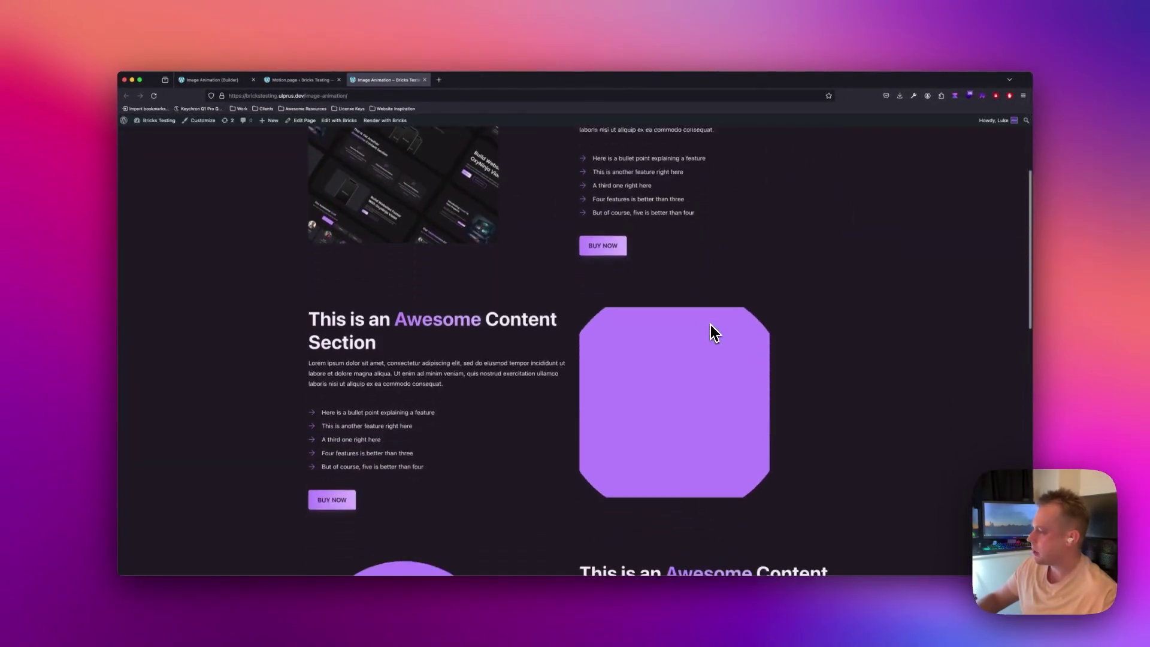
pyautogui.scroll(-8, 713, 333)
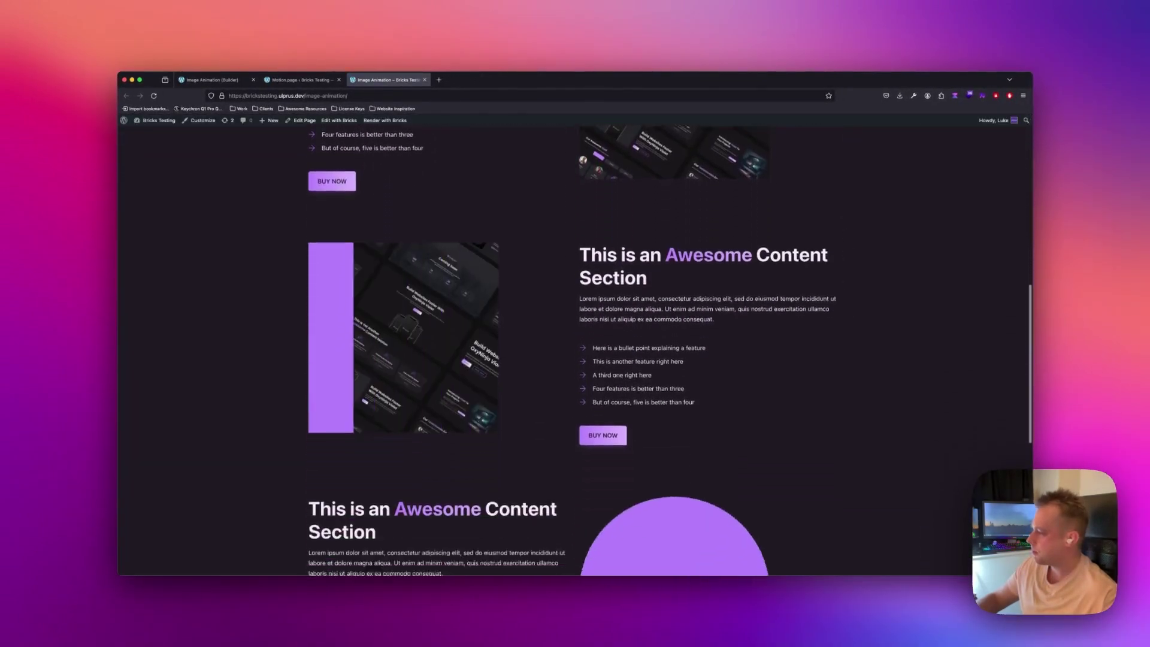
pyautogui.scroll(-5, 846, 322)
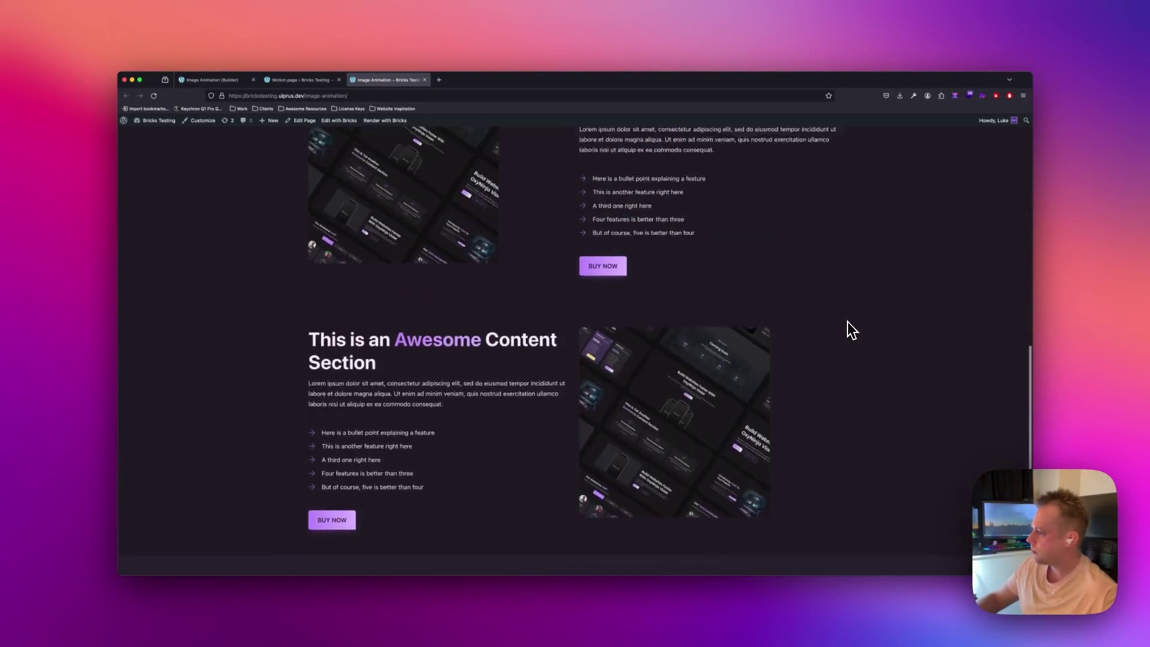
pyautogui.scroll(12, 847, 321)
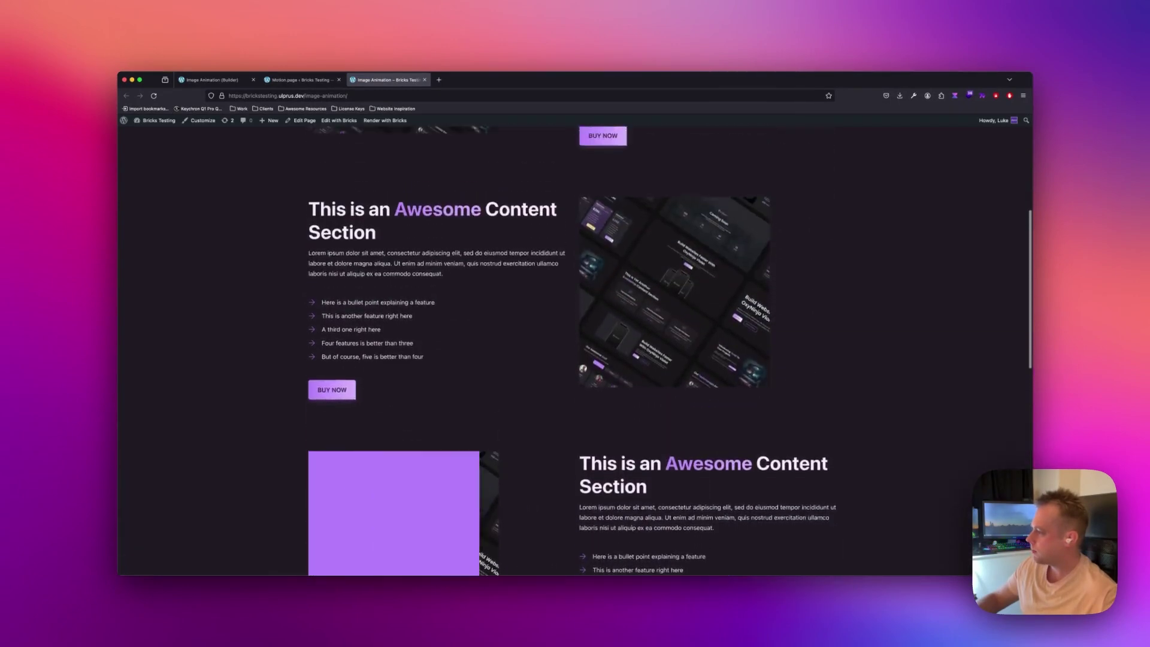
pyautogui.scroll(-9, 575, 347)
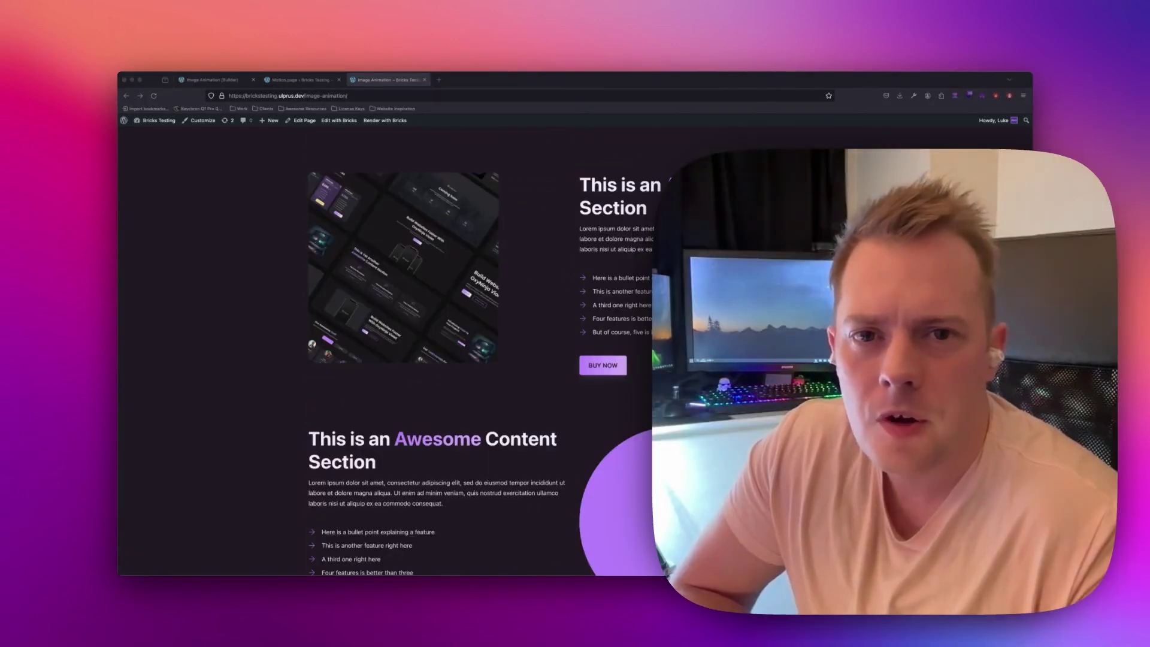